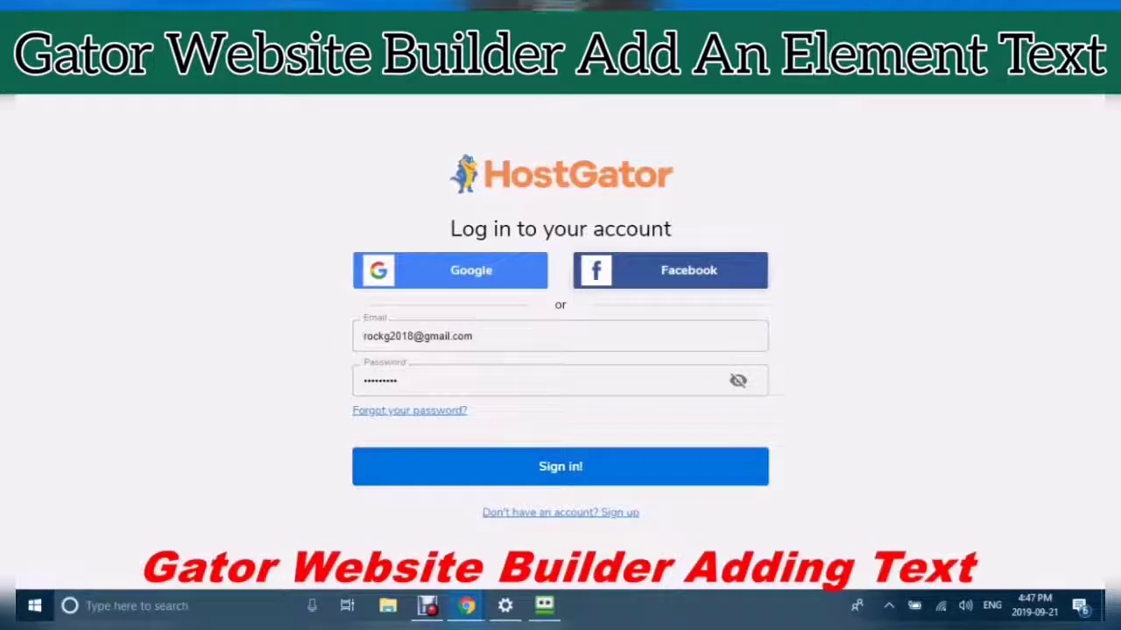
Sign in to the HostGator account and open the Services page of the Gator Website Builder site for editing.
left_click(561, 467)
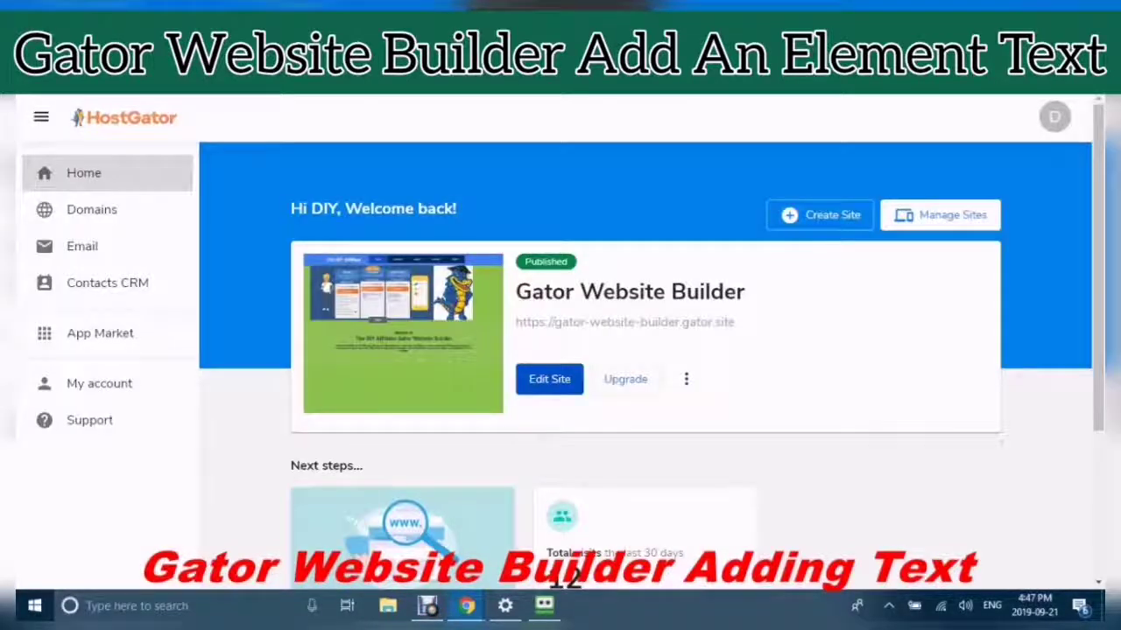
left_click(549, 379)
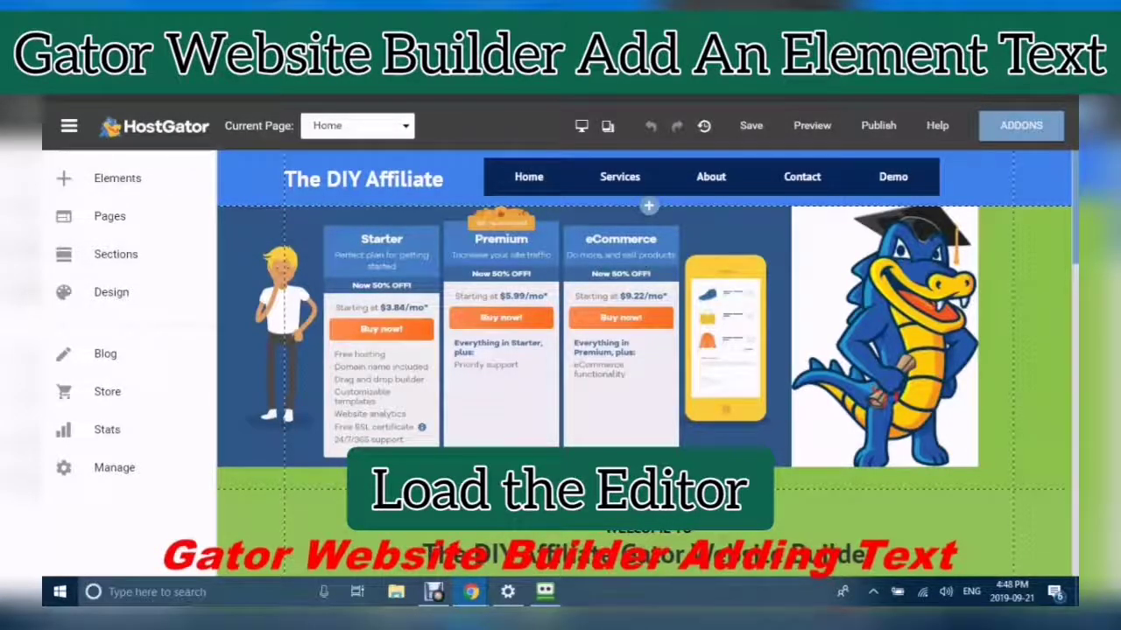
left_click(109, 216)
left_click(279, 342)
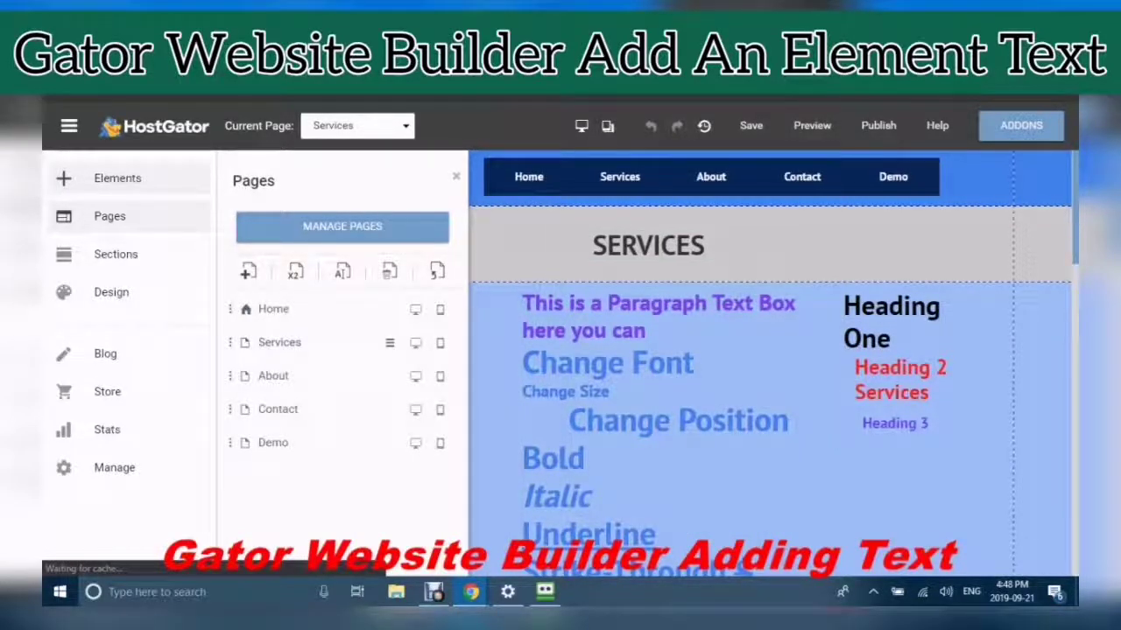
Add a Heading 1 text element to the grey title section, beside the SERVICES title.
left_click(117, 178)
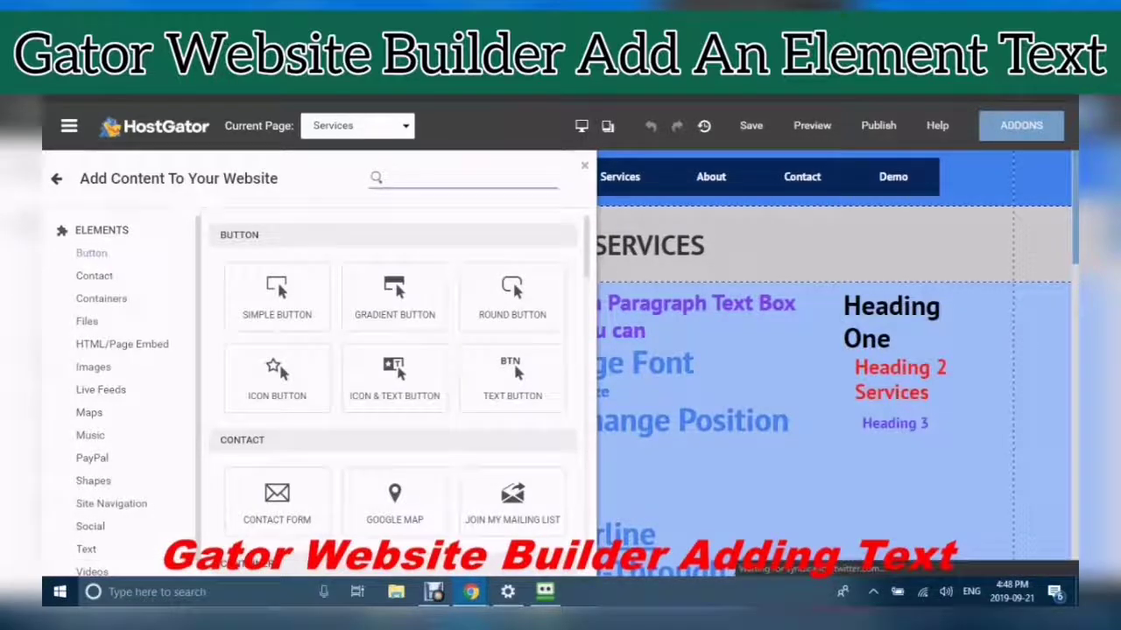
left_click(86, 550)
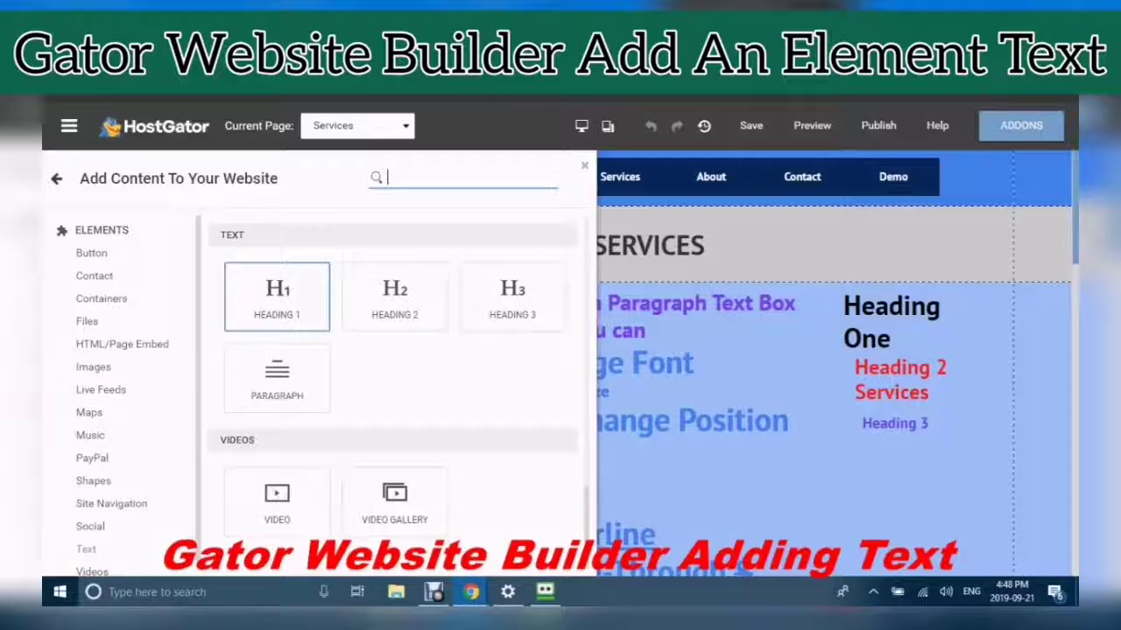
left_click_drag(276, 297, 899, 256)
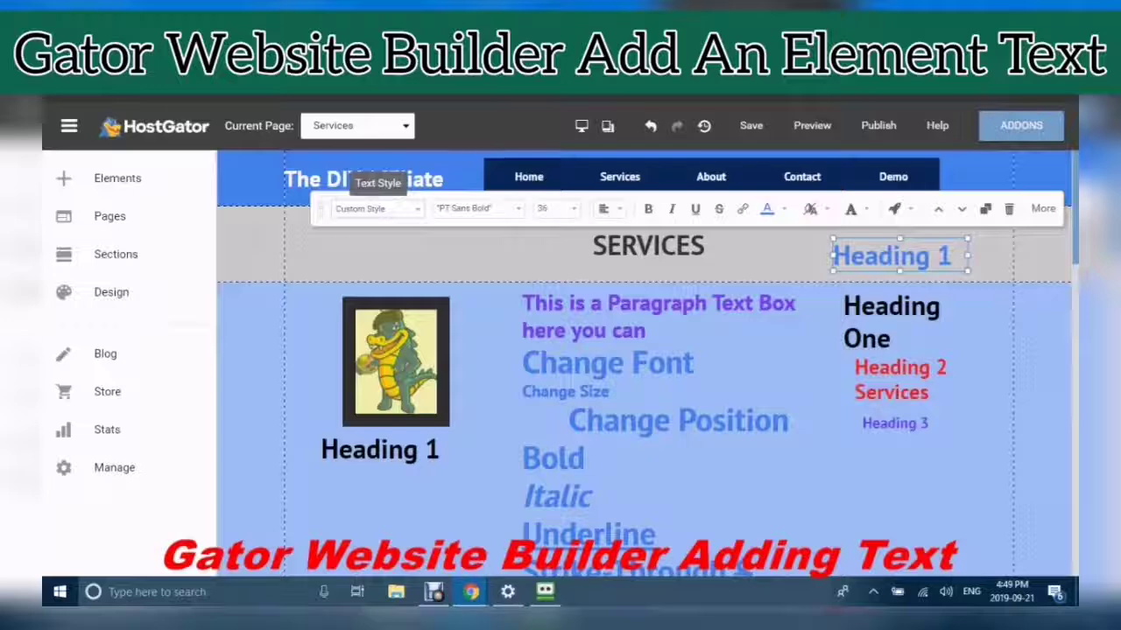
Apply the Heading Extra Large text style to the new Heading 1 element in the title section.
left_click(377, 209)
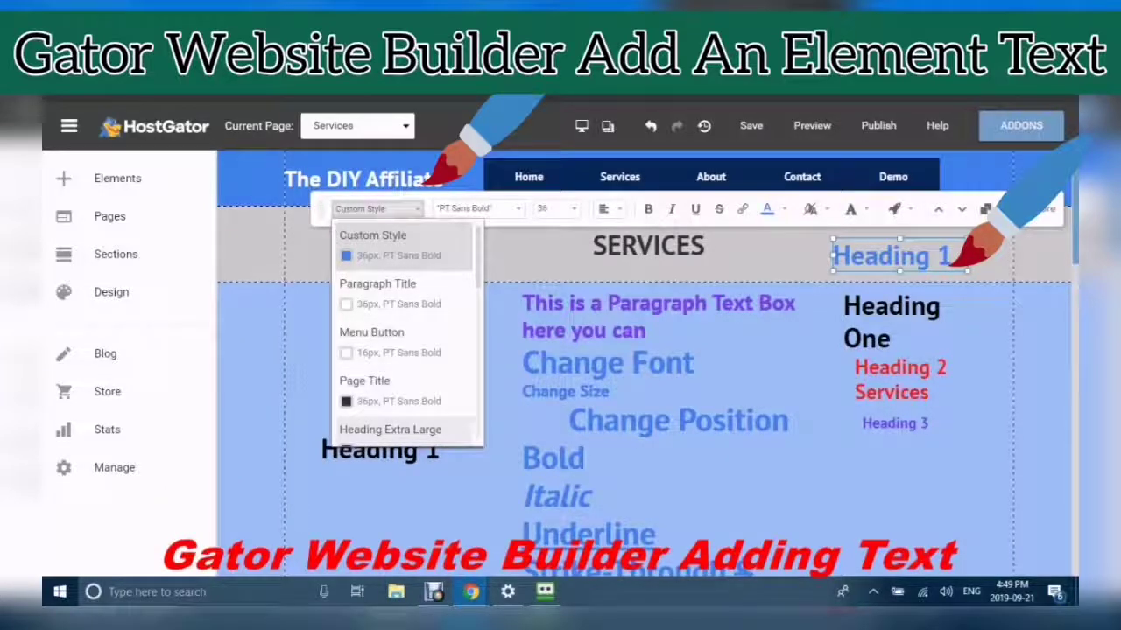
scroll(385, 411, "down", 8)
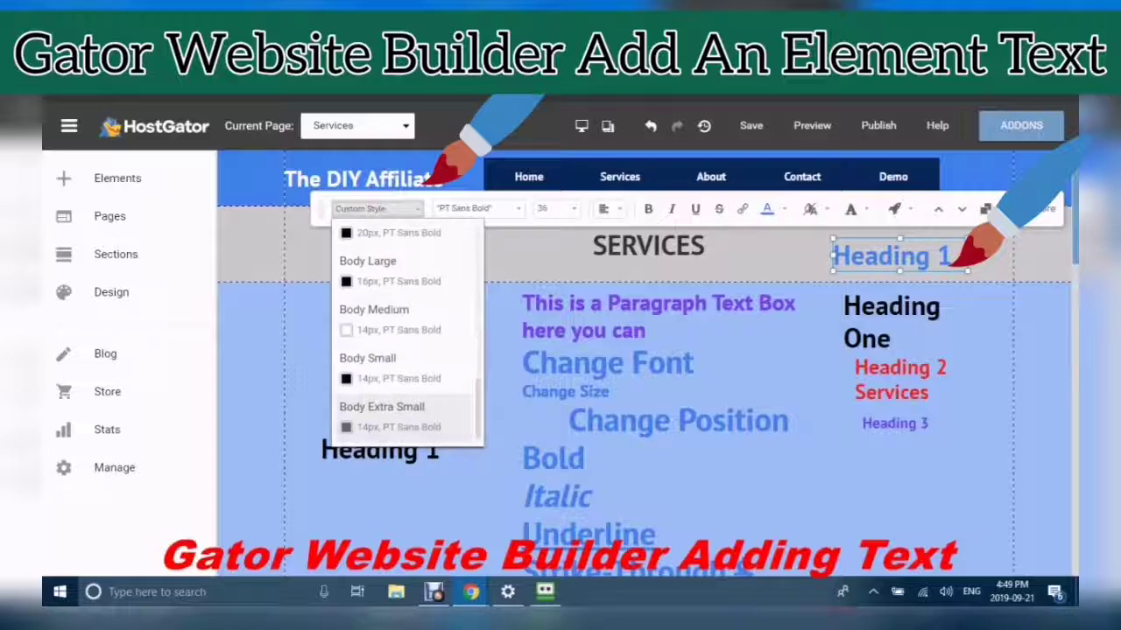
scroll(403, 333, "up", 6)
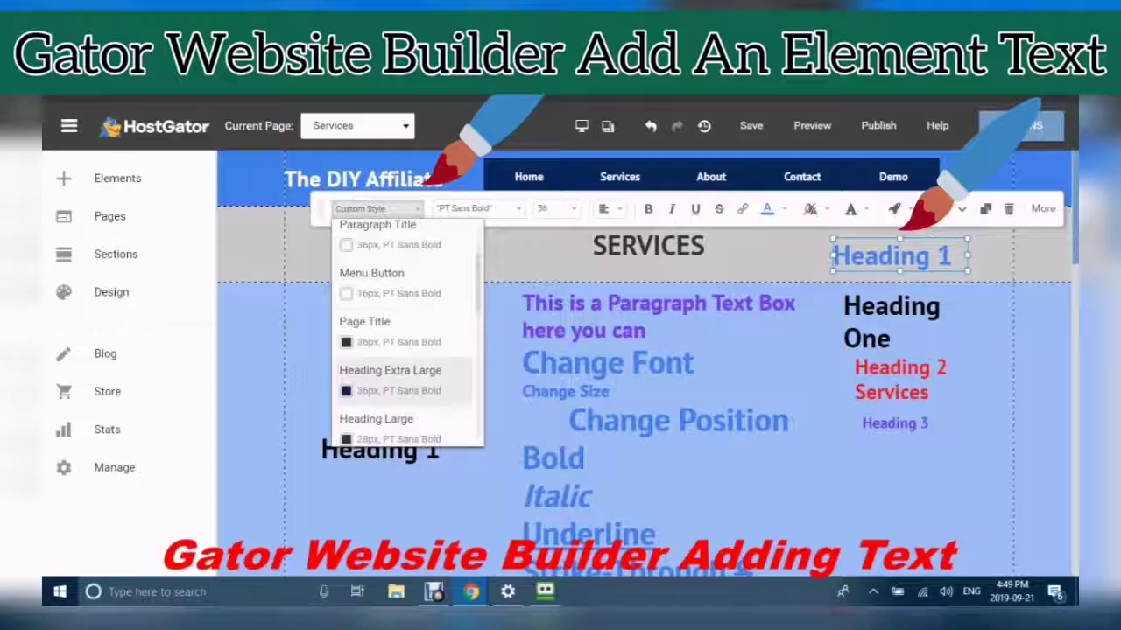
left_click(389, 377)
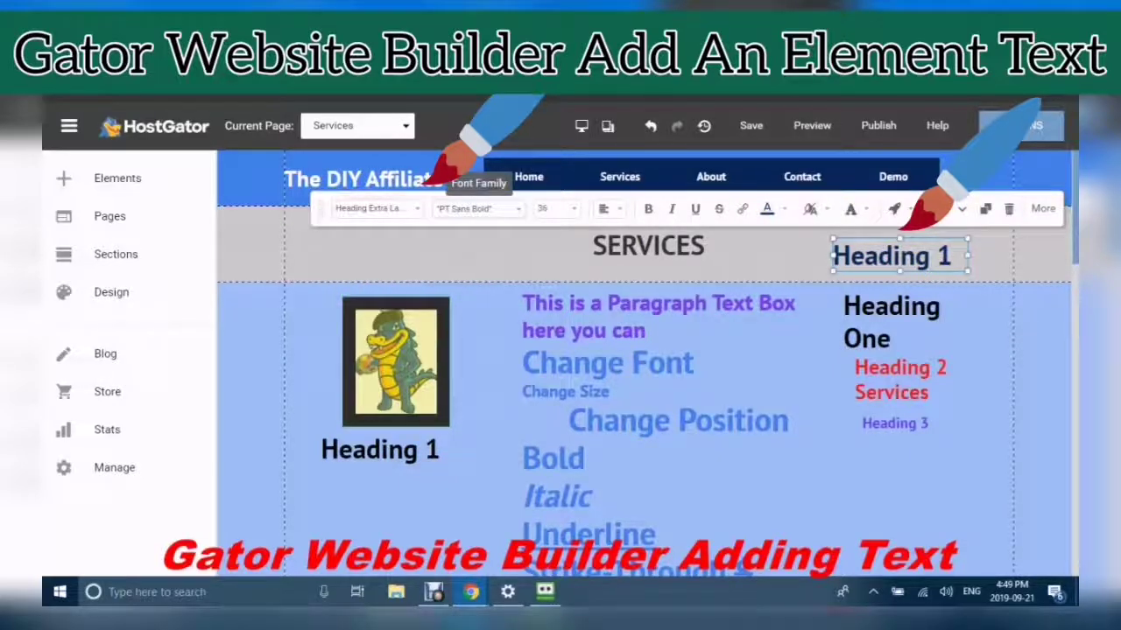
Try to change the new heading's font to Open Sans Extra Bold without highlighting its text.
left_click(477, 209)
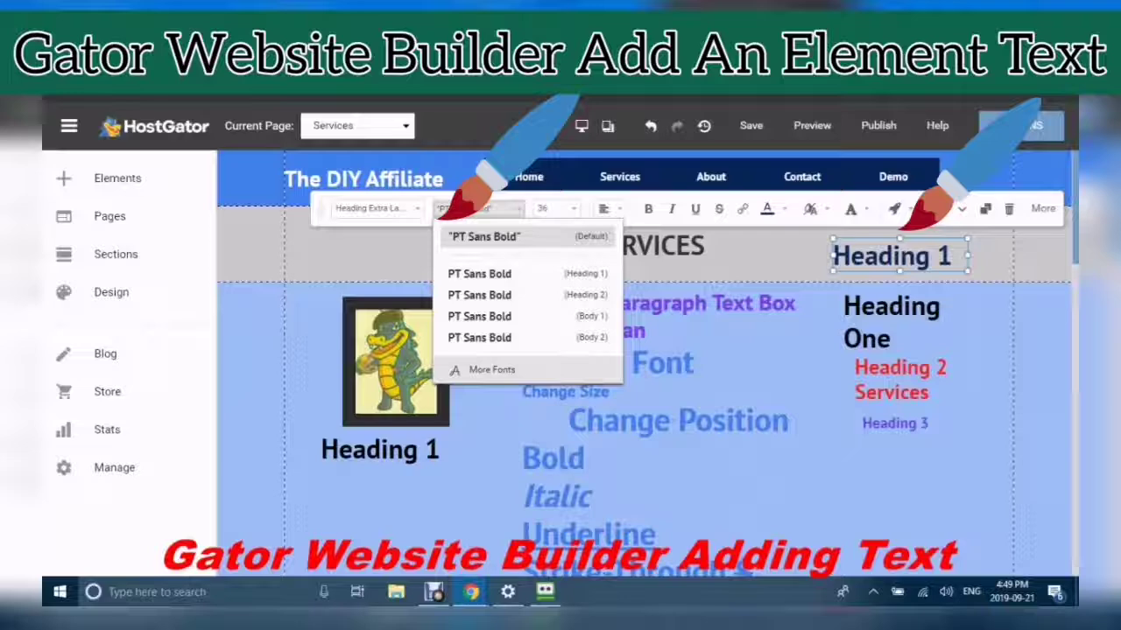
left_click(492, 371)
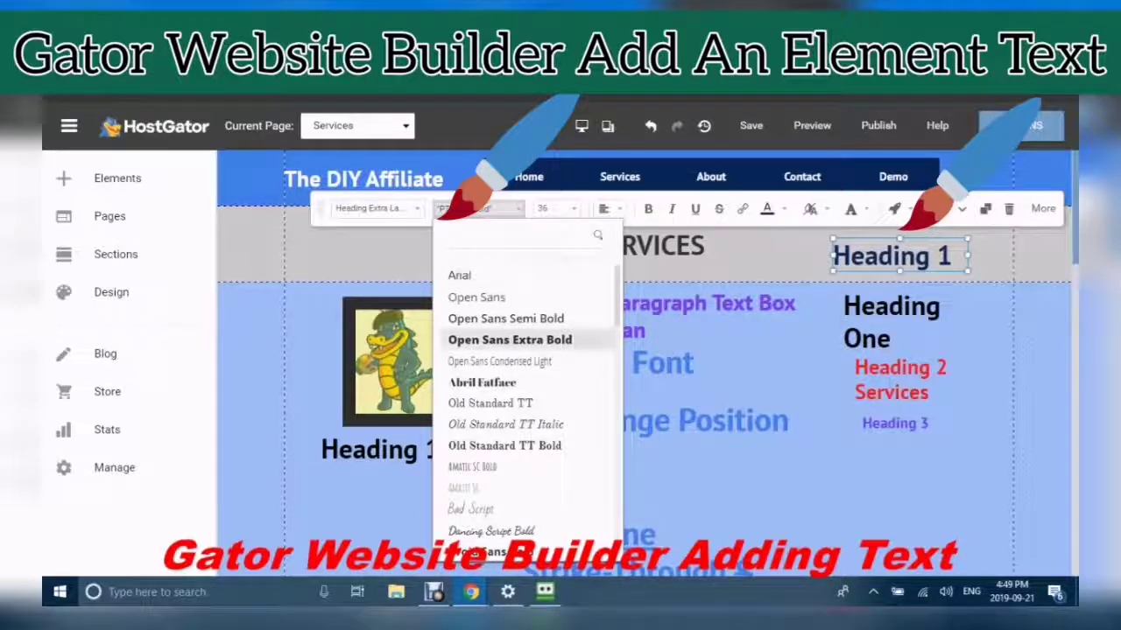
left_click(511, 340)
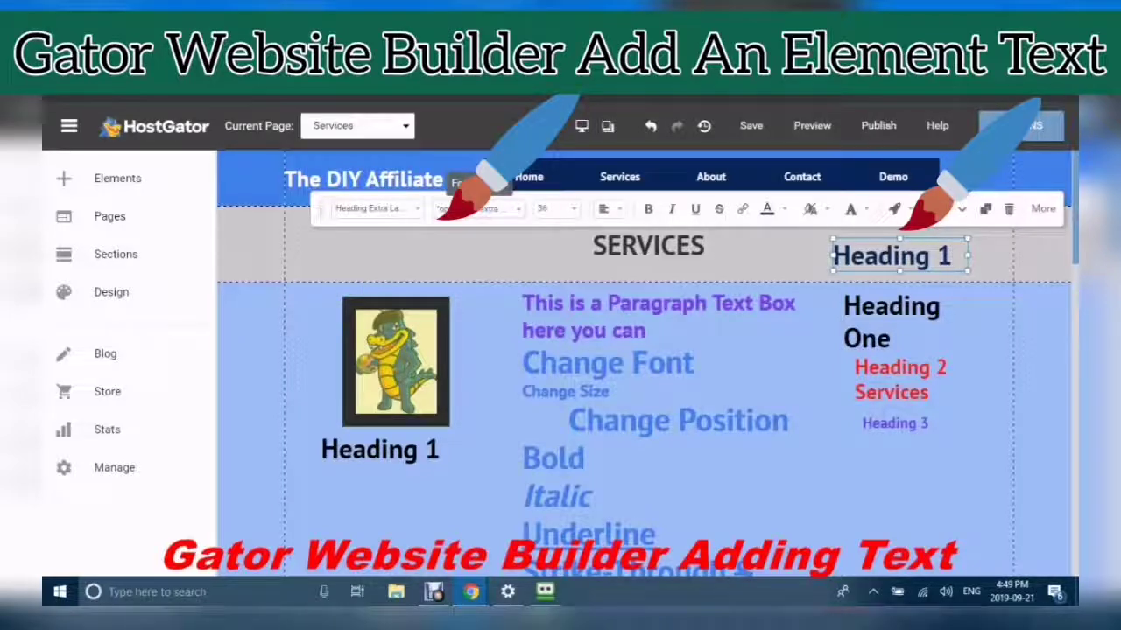
Try to change the new heading's font to Trade Winds without highlighting its text.
left_click(477, 208)
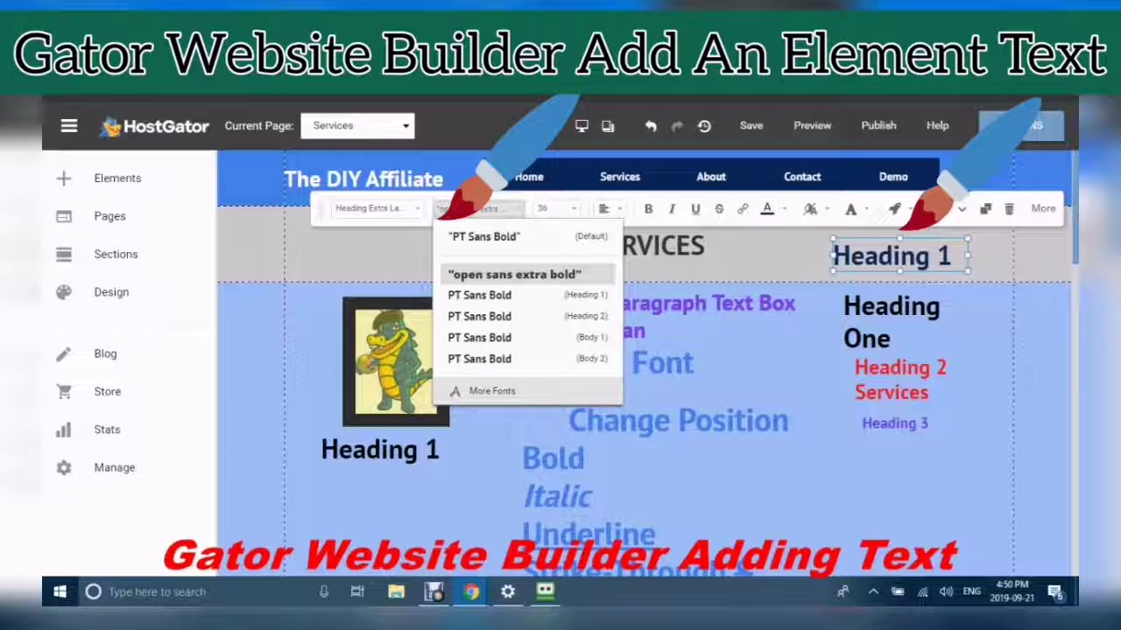
left_click(492, 391)
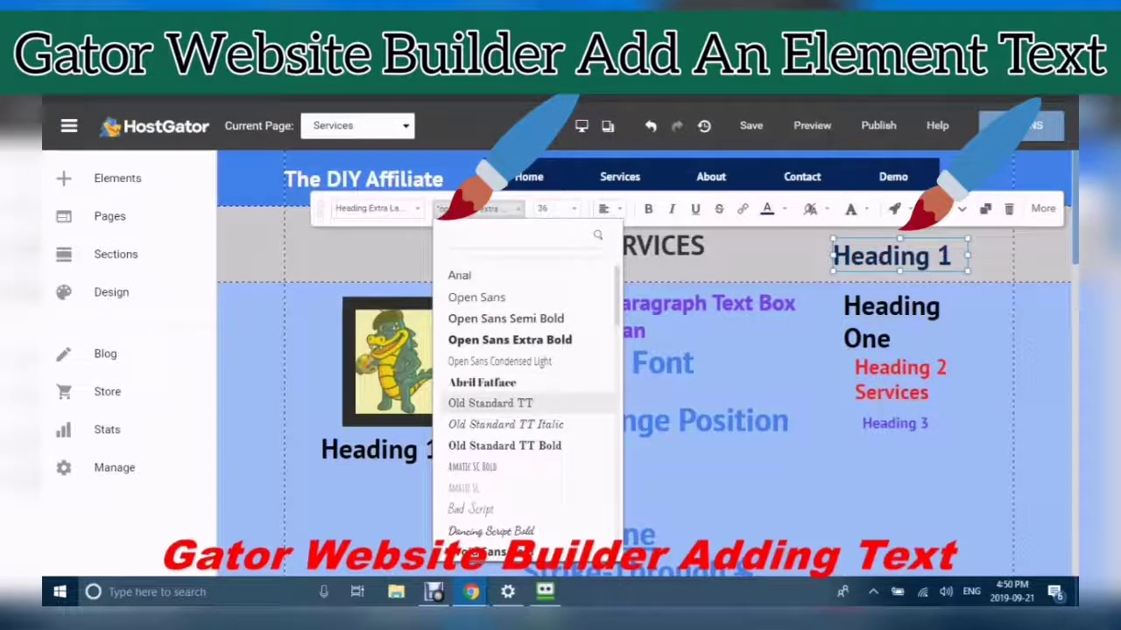
scroll(526, 411, "down", 5)
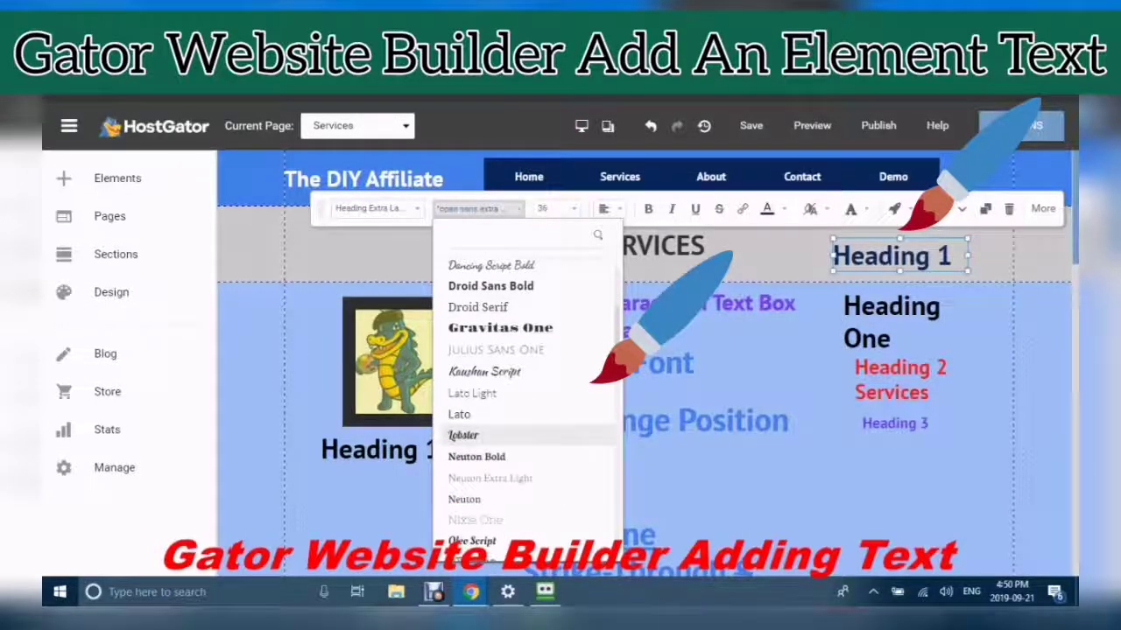
scroll(525, 435, "down", 5)
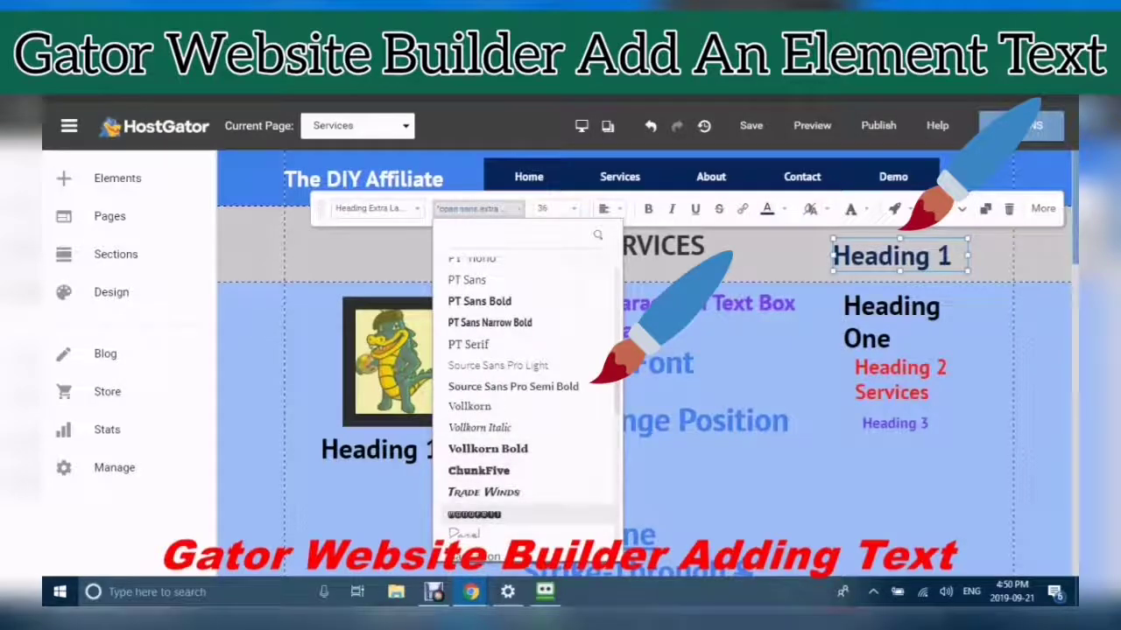
left_click(484, 492)
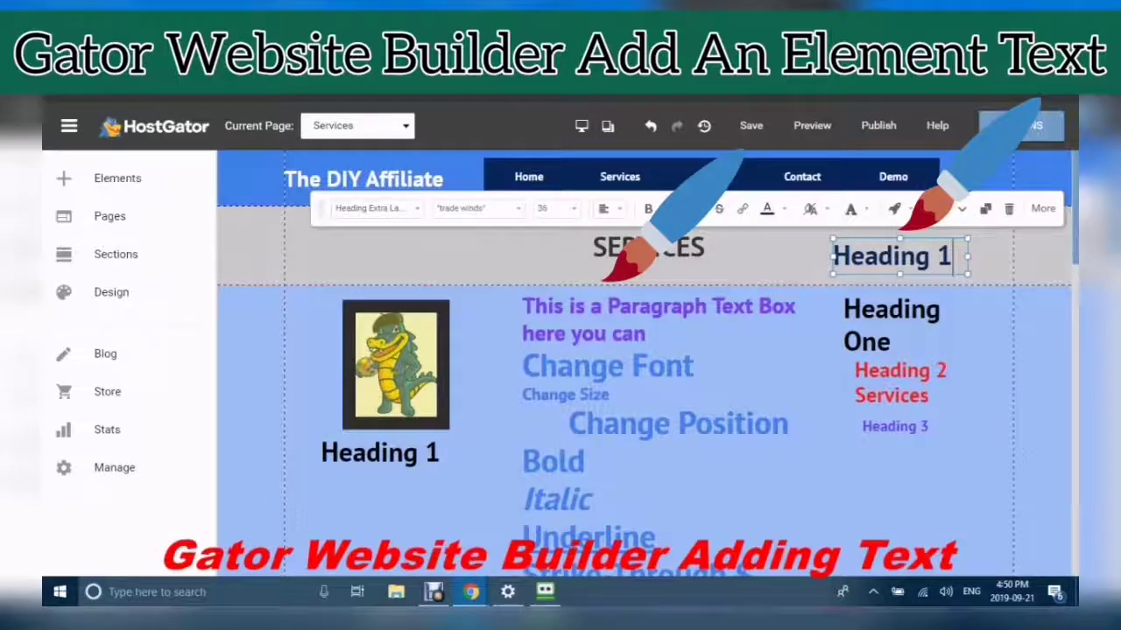
Highlight the new heading's text in the title section, set its font to Trade Winds, and deselect the element.
left_click_drag(955, 257, 785, 270)
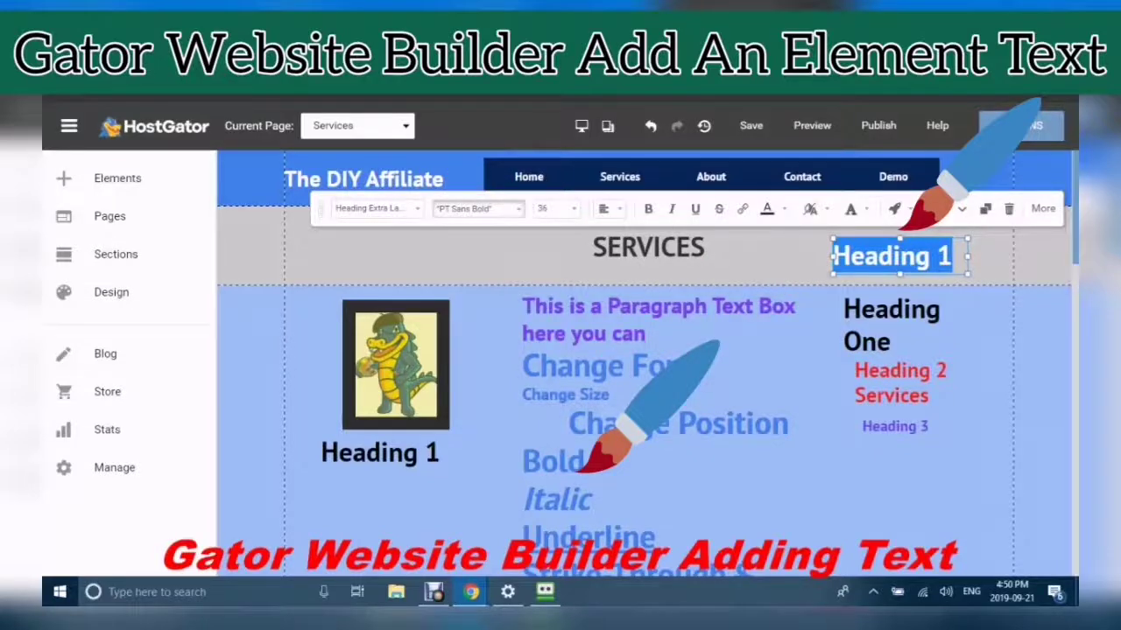
left_click(516, 208)
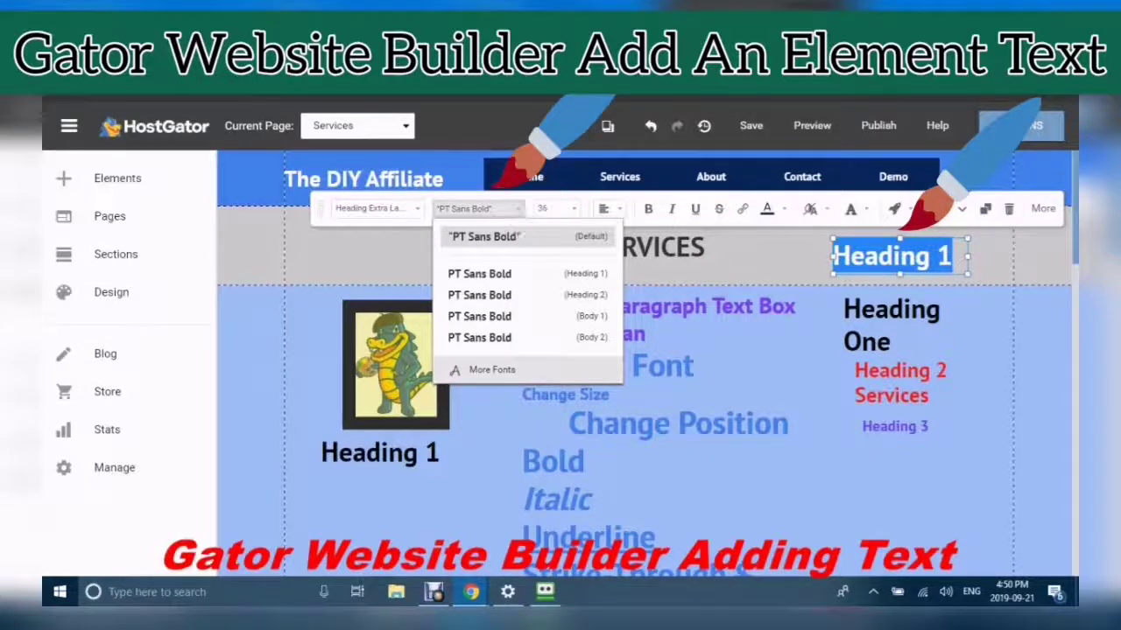
left_click(491, 370)
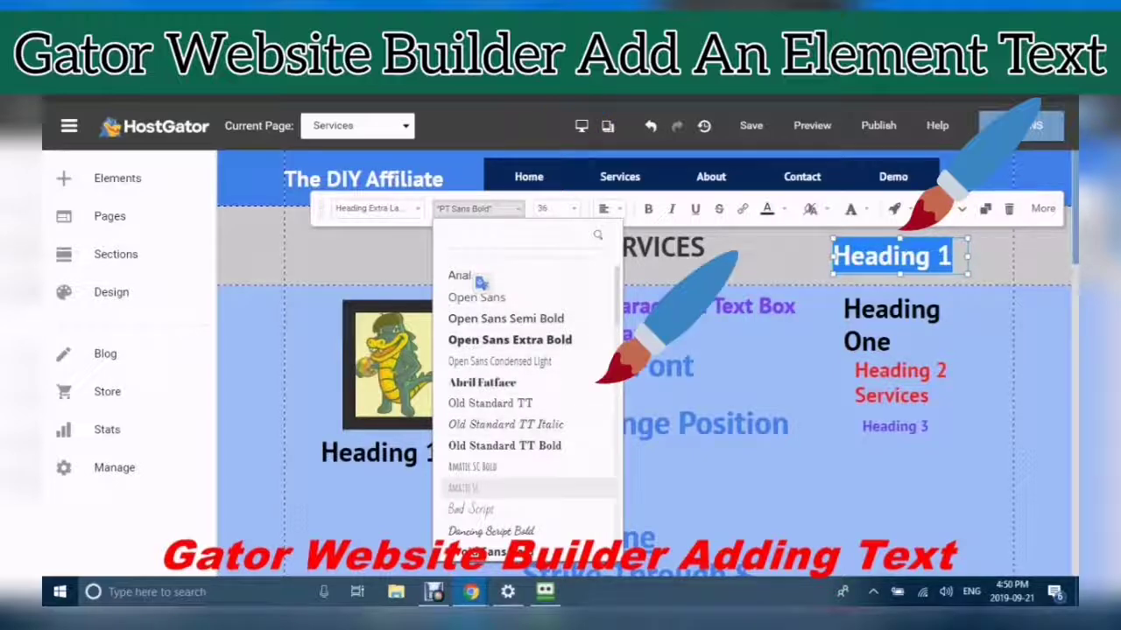
scroll(480, 282, "down", 3)
scroll(480, 282, "down", 10)
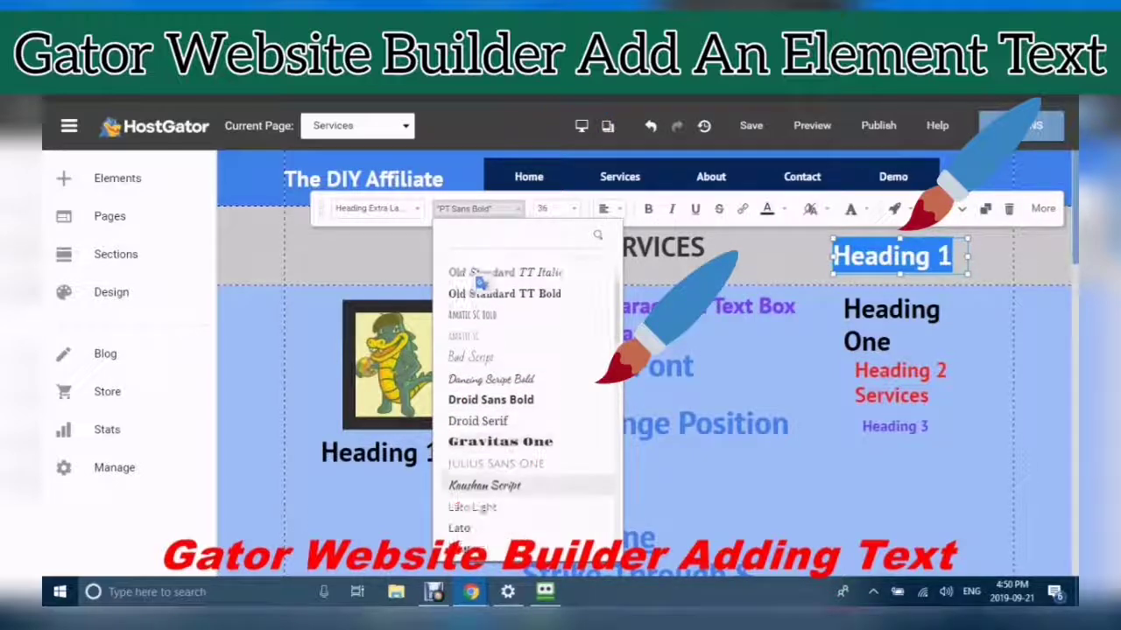
scroll(479, 283, "down", 4)
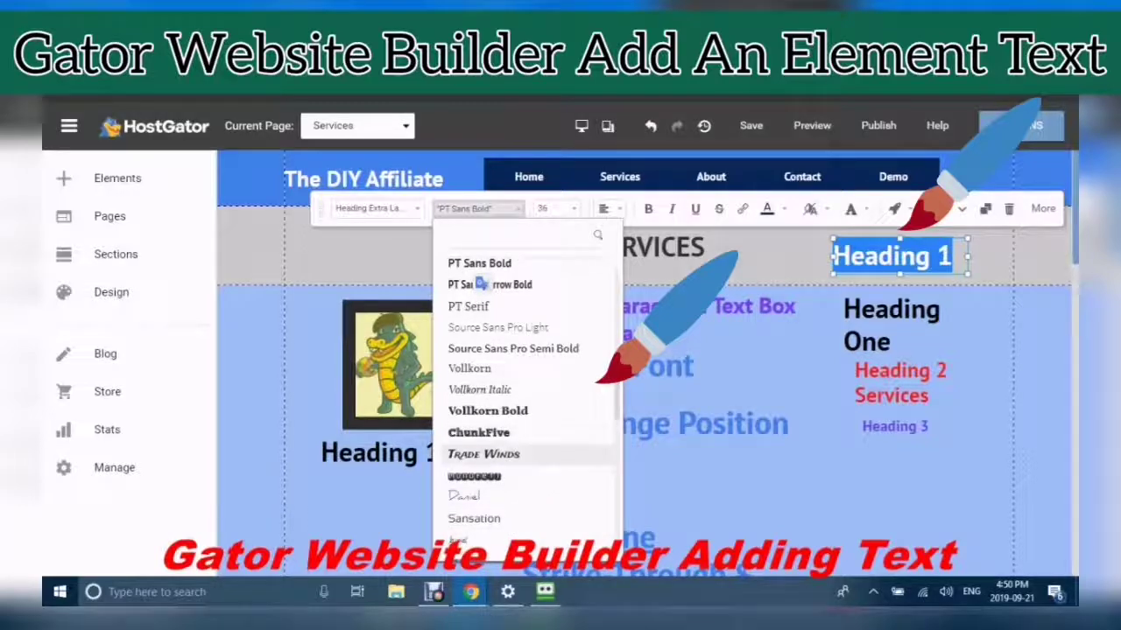
left_click(484, 454)
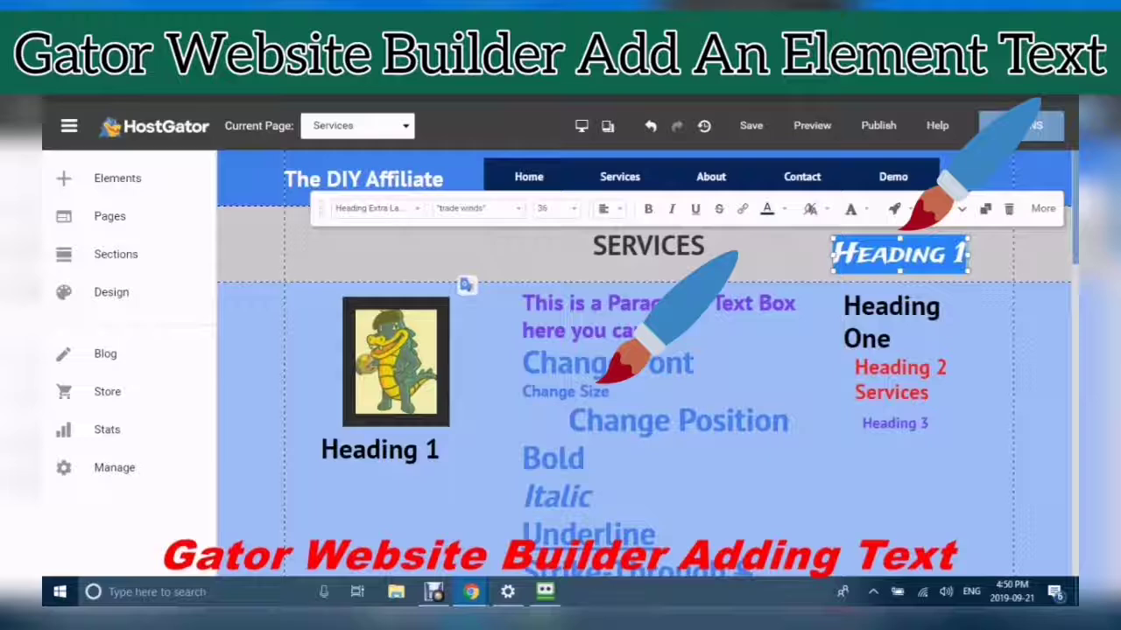
left_click(991, 255)
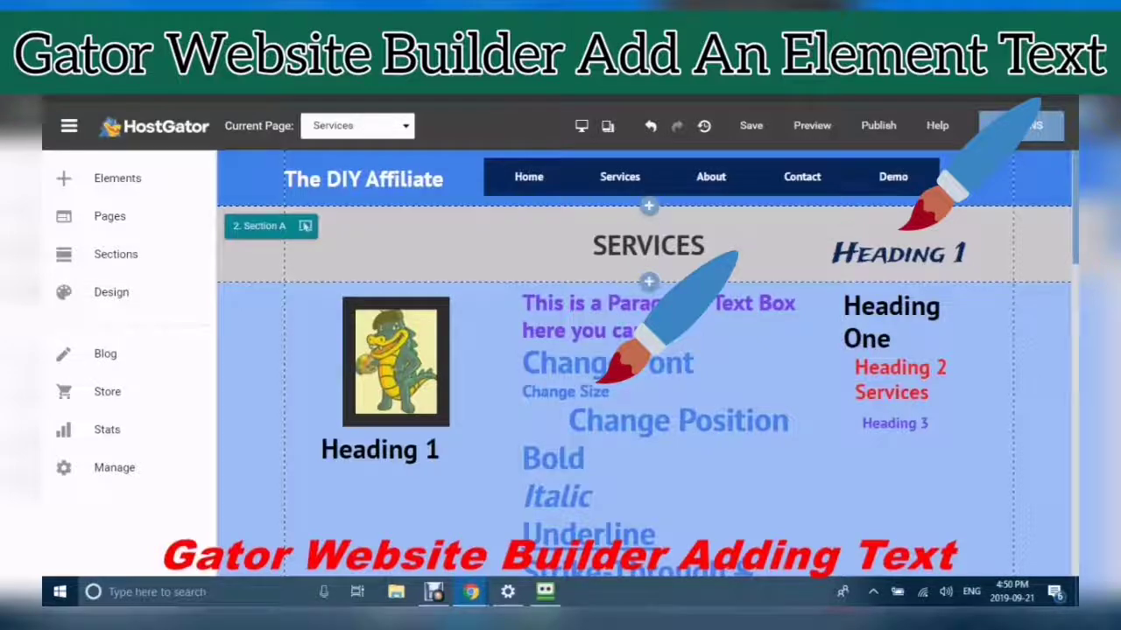
Try to set the Trade Winds heading's font size to 60 without highlighting its text.
left_click(899, 253)
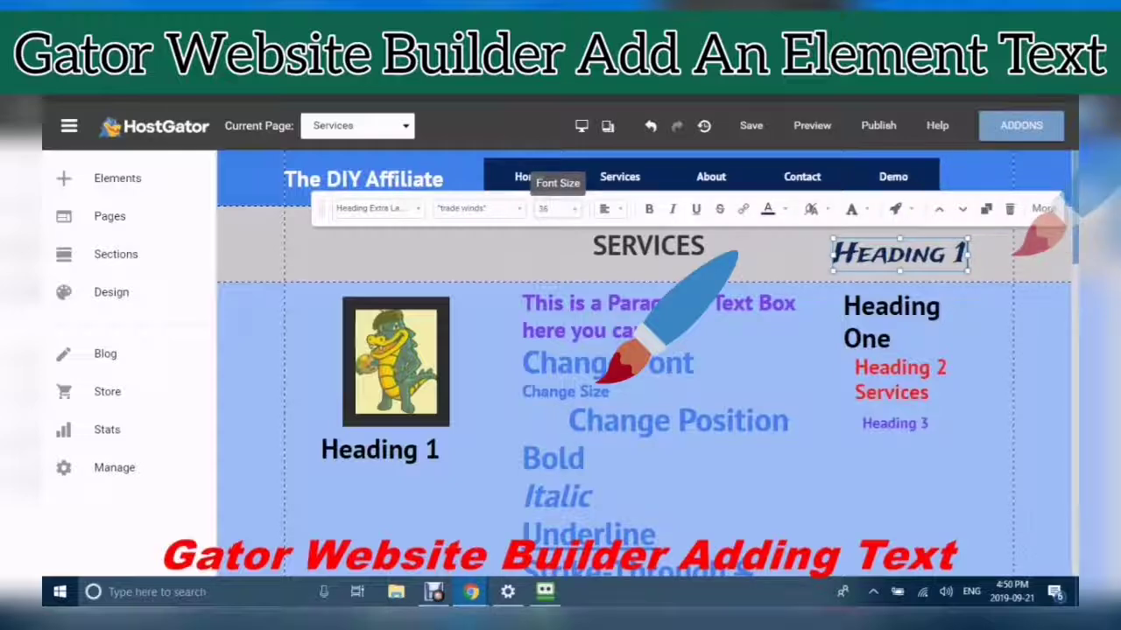
left_click(558, 208)
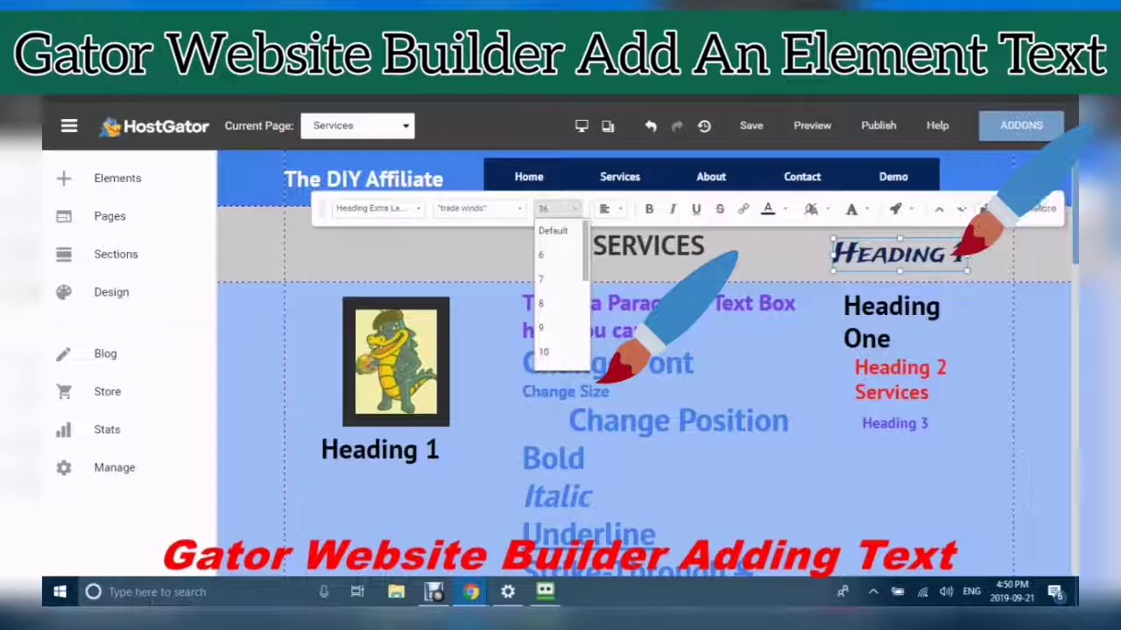
scroll(552, 302, "down", 5)
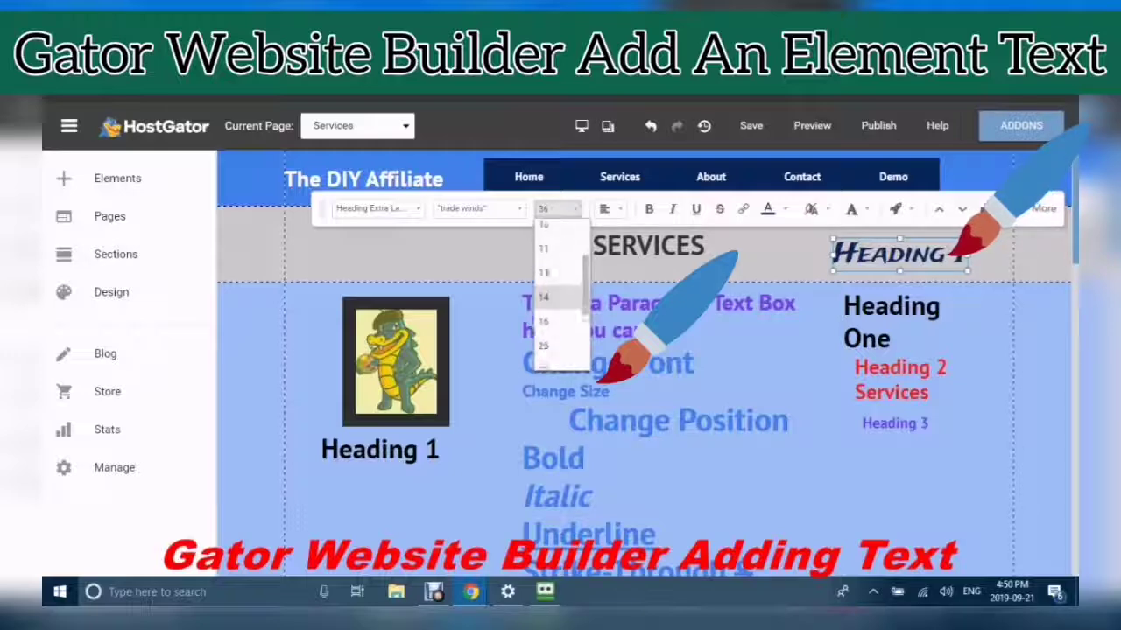
scroll(551, 302, "down", 4)
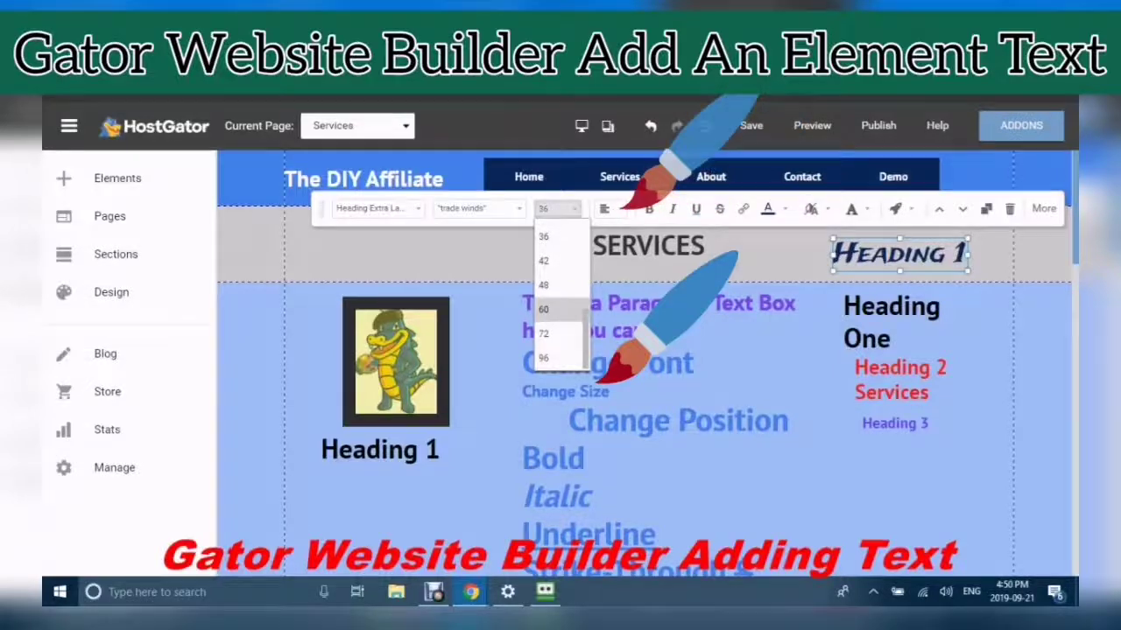
left_click(544, 309)
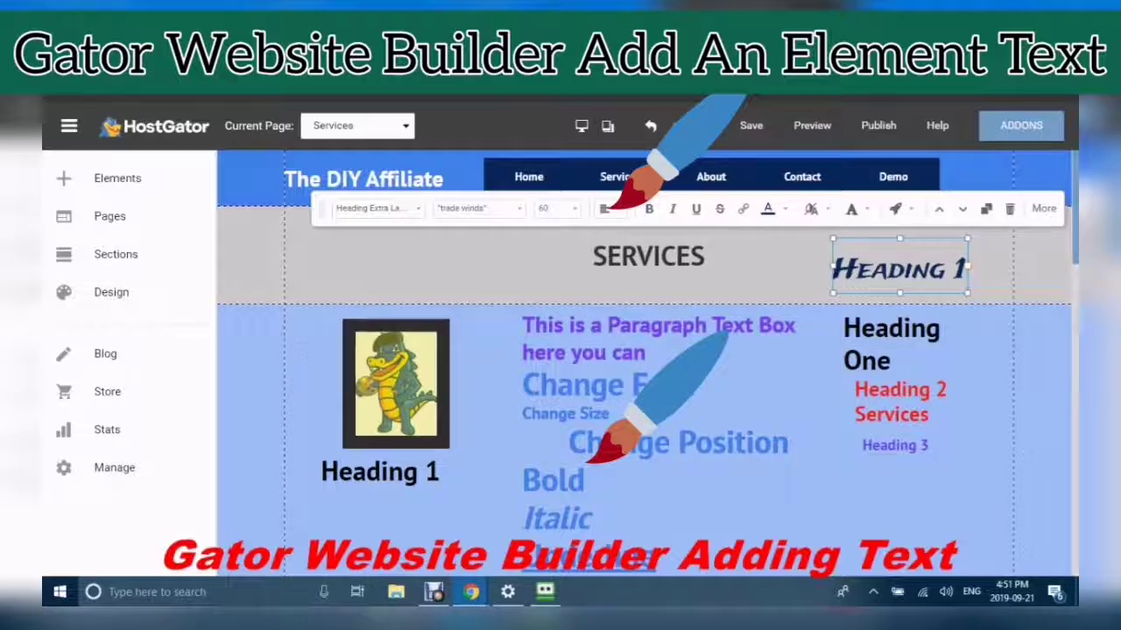
Set the highlighted Trade Winds heading text to font size 60 and widen its box toward the SERVICES title.
left_click_drag(965, 270, 829, 268)
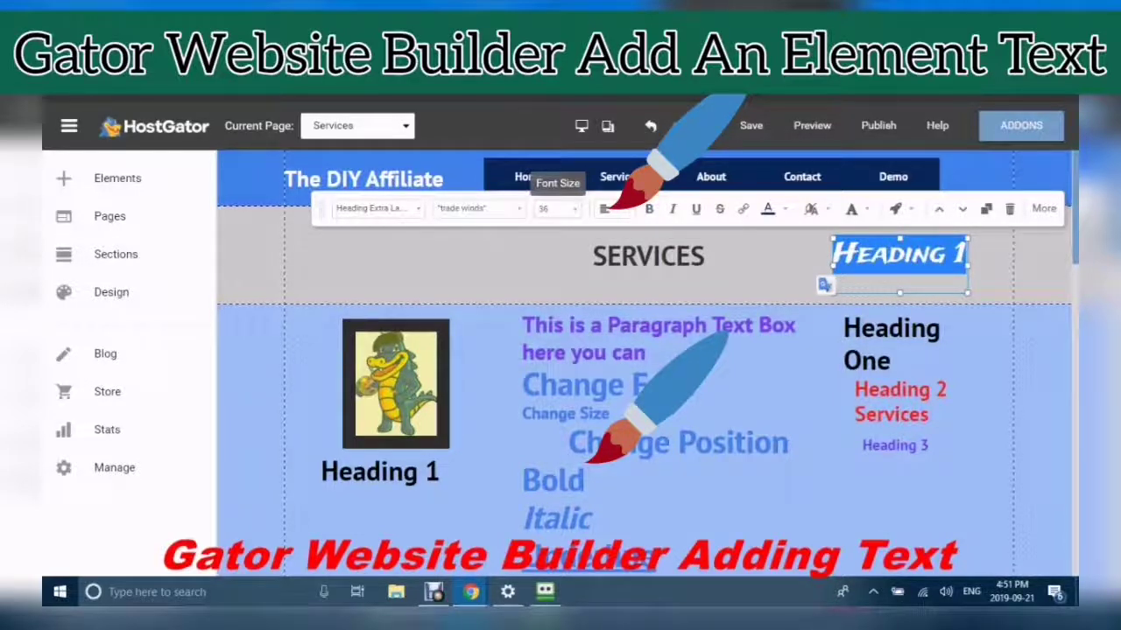
left_click(559, 208)
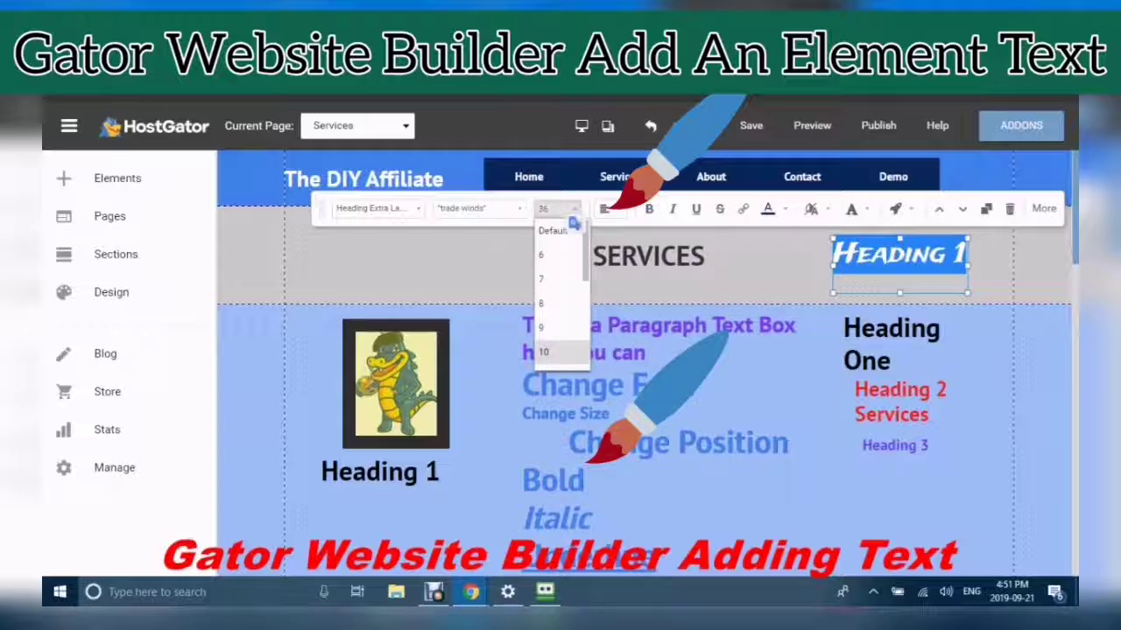
scroll(560, 288, "down", 3)
scroll(560, 289, "down", 3)
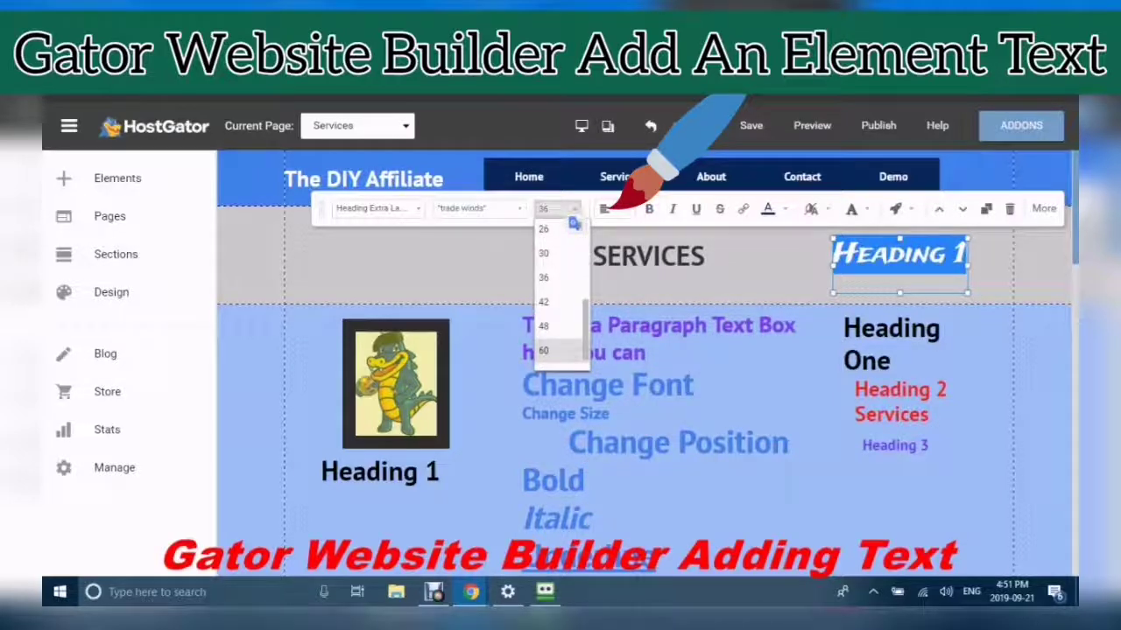
left_click(543, 350)
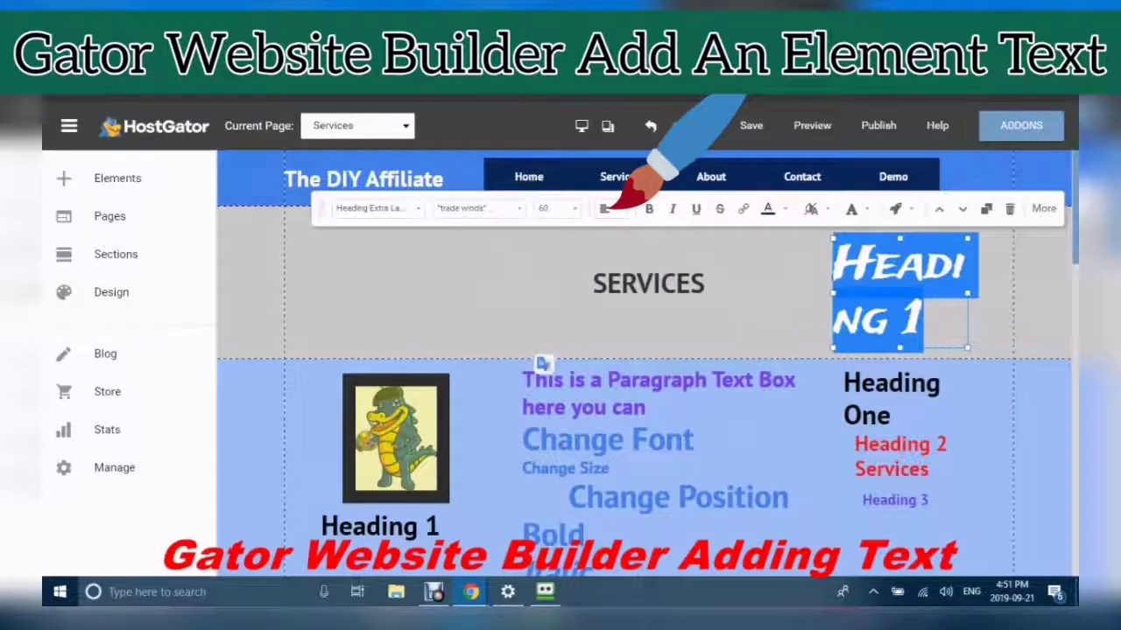
left_click_drag(832, 293, 721, 293)
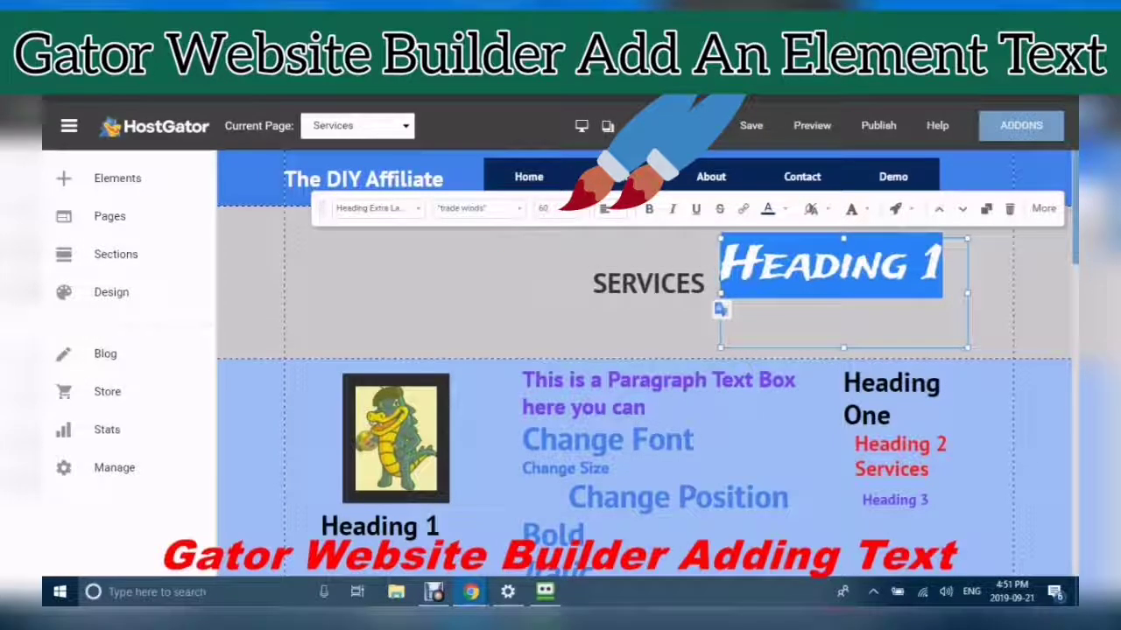
Highlight the "Change Position" line in the paragraph text box and align it left.
scroll(643, 364, "down", 3)
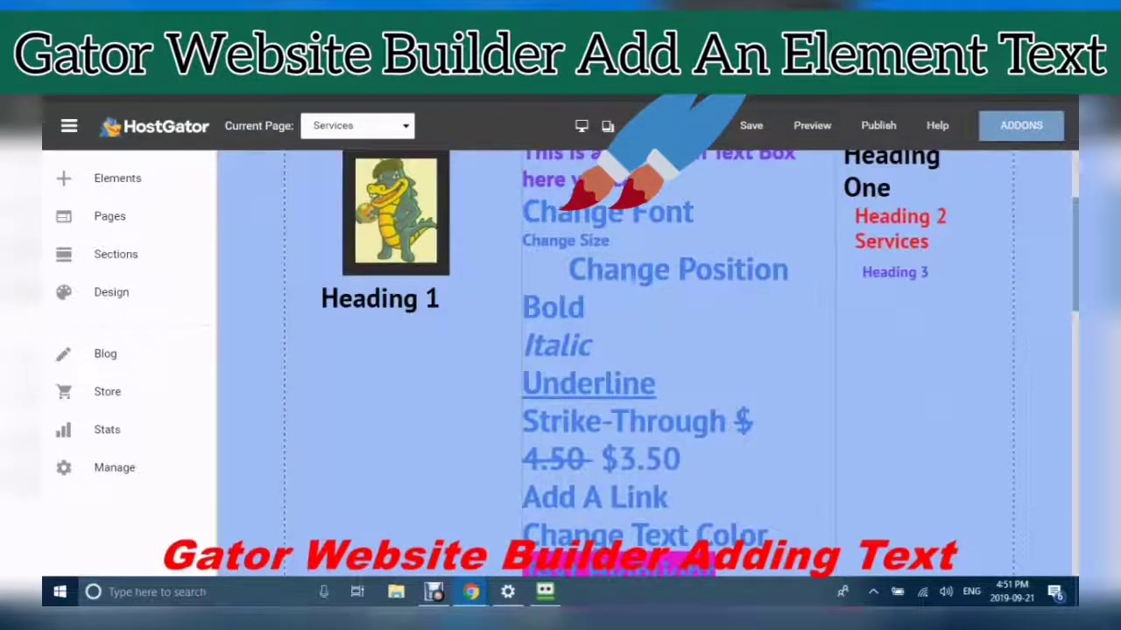
scroll(643, 350, "up", 3)
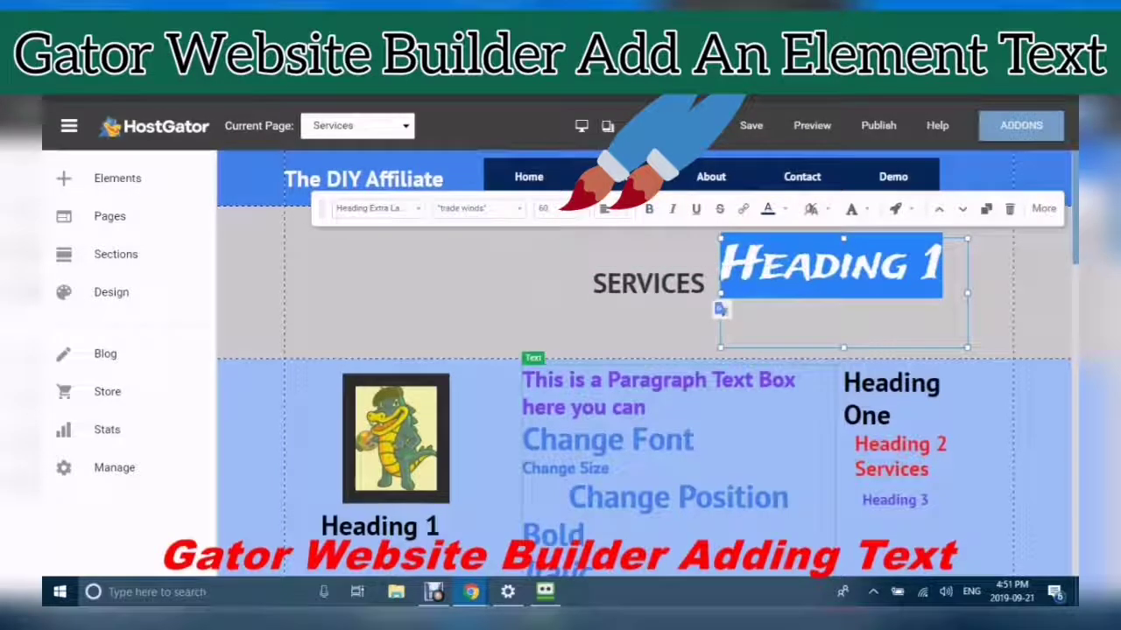
left_click(653, 408)
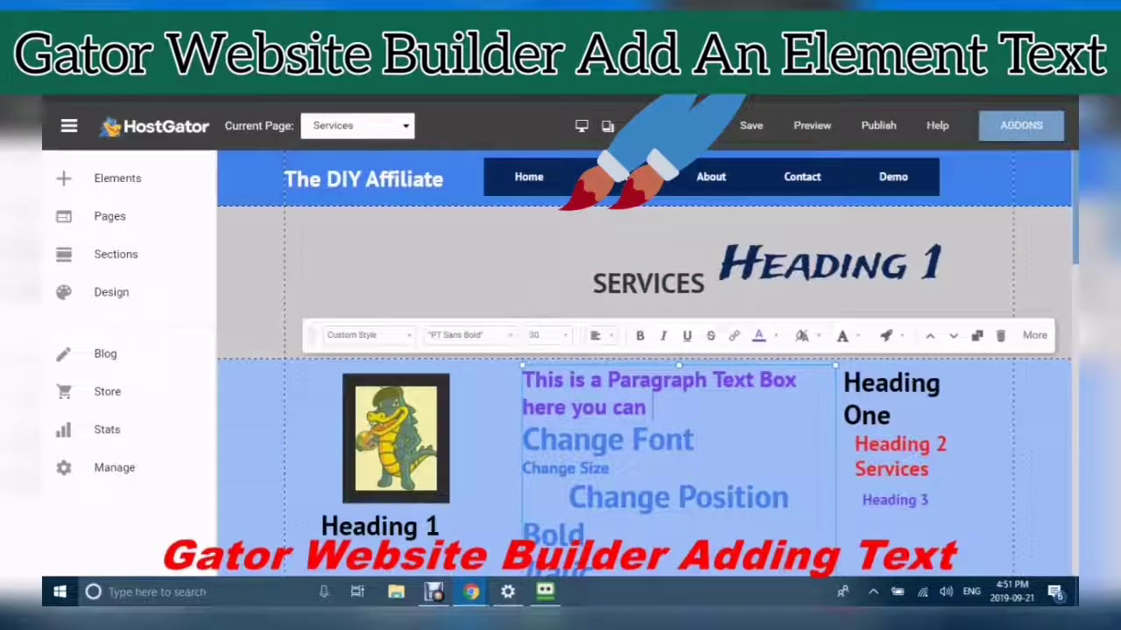
scroll(650, 407, "down", 3)
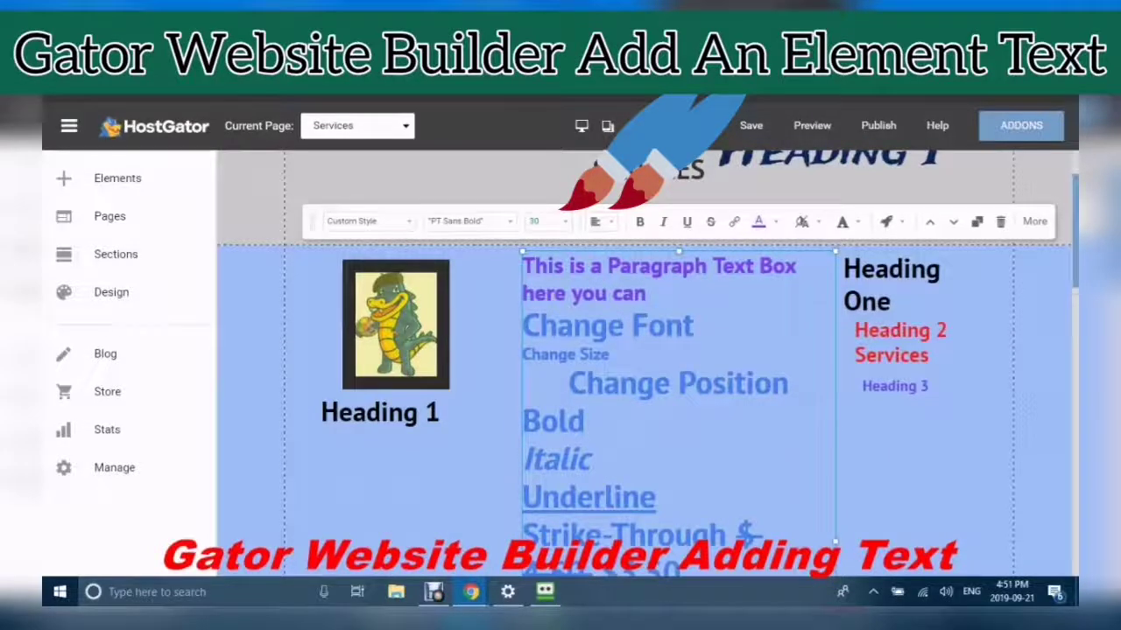
scroll(650, 407, "up", 2)
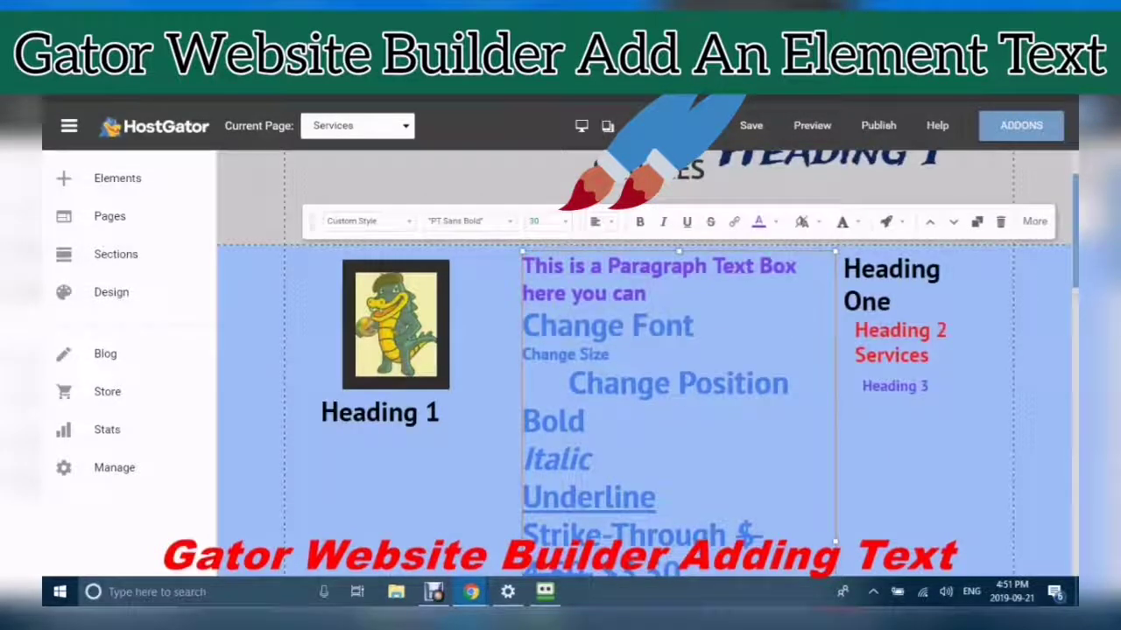
left_click_drag(569, 383, 789, 383)
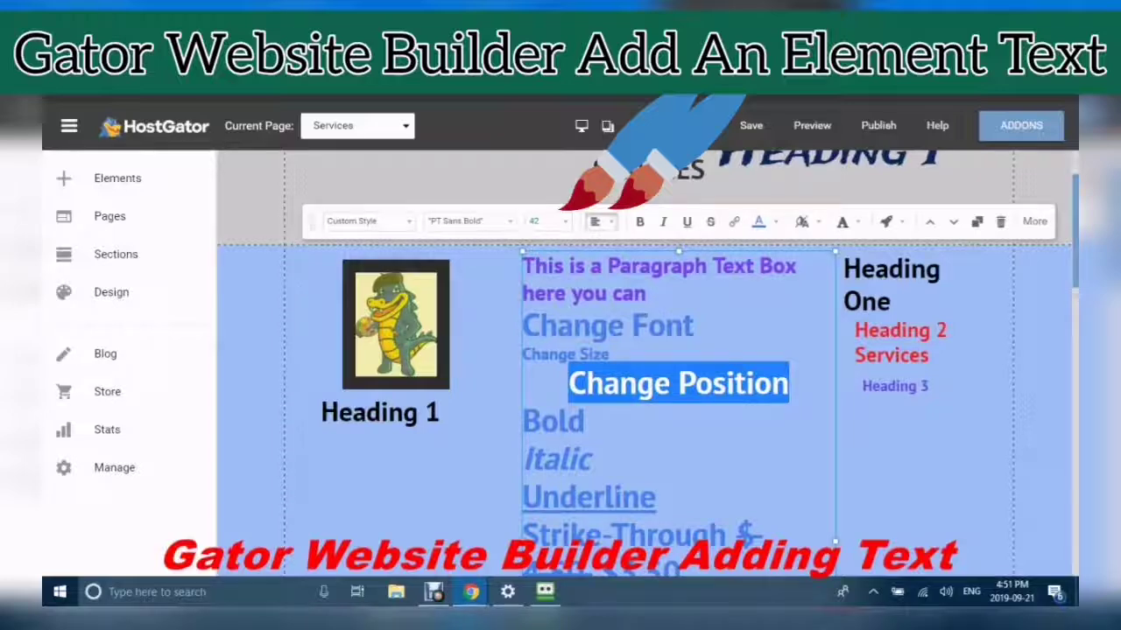
left_click(598, 222)
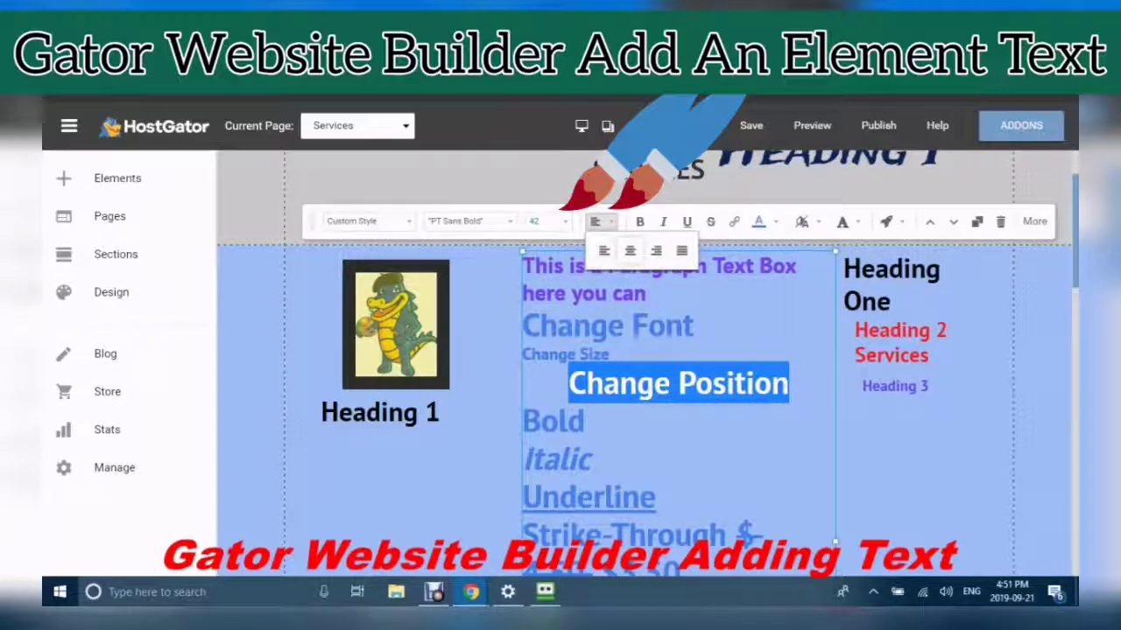
left_click(604, 252)
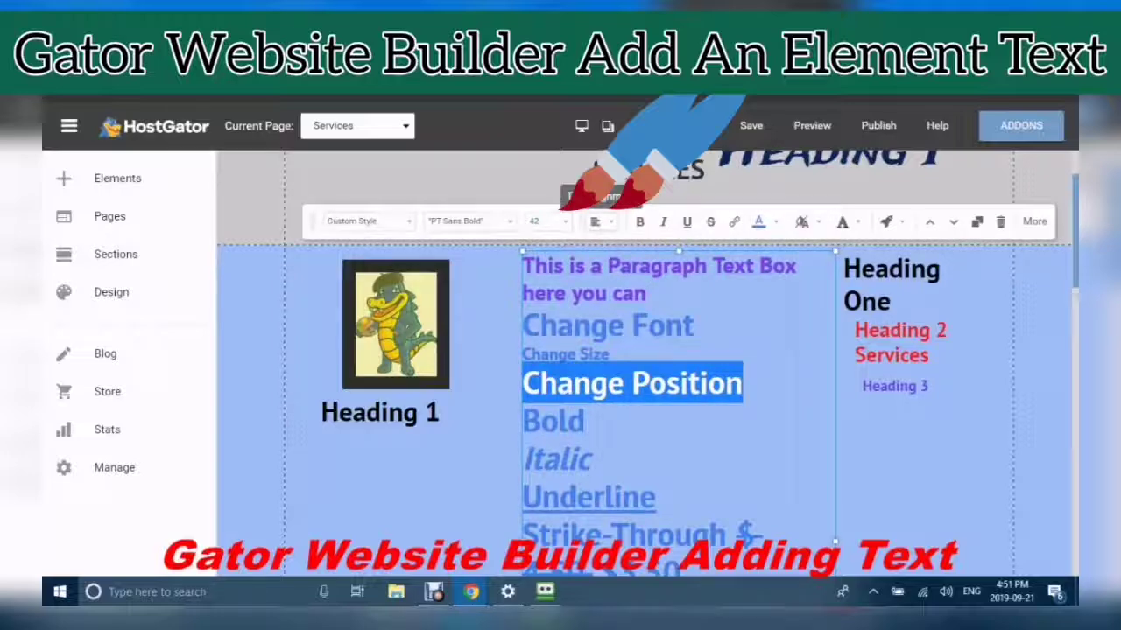
Center the highlighted "Change Position" line, and follow with right alignment.
left_click(595, 221)
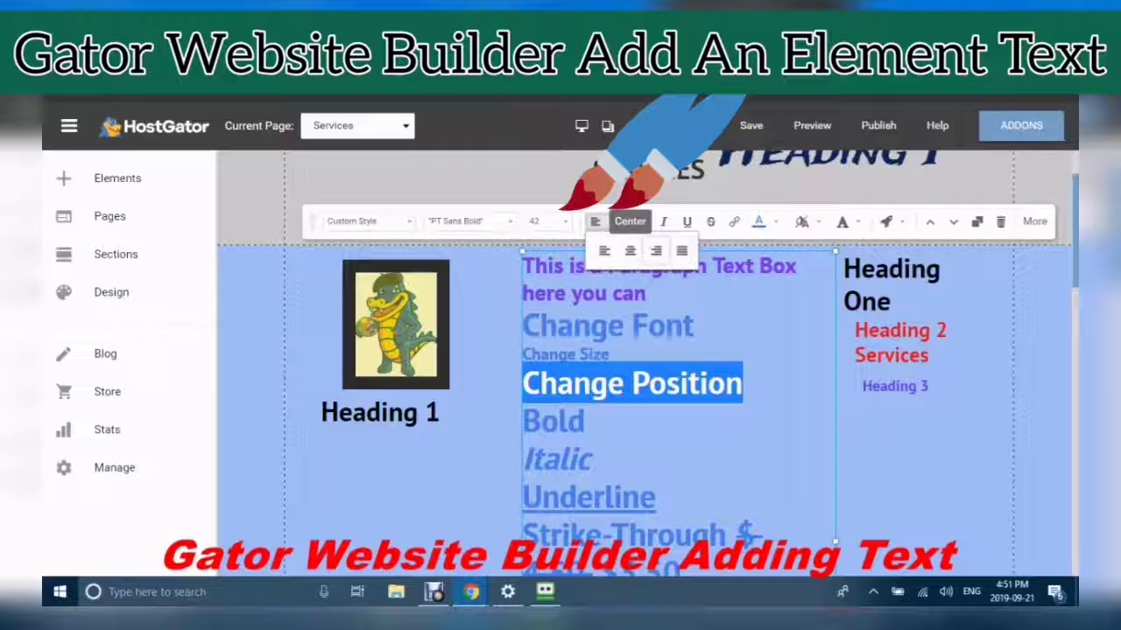
left_click(630, 250)
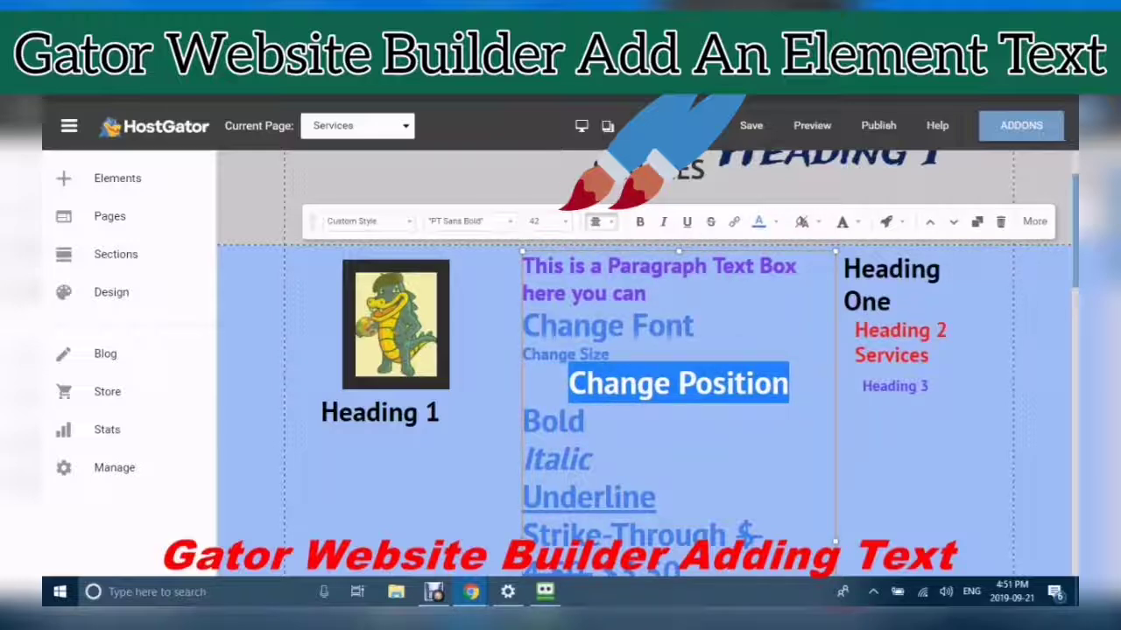
left_click(595, 222)
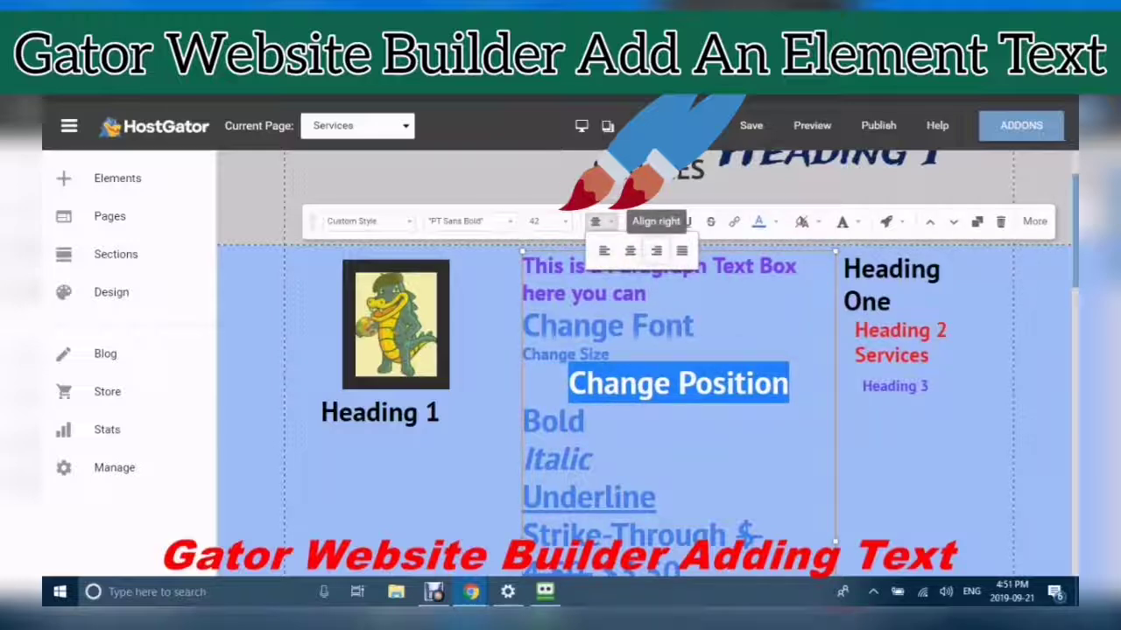
left_click(656, 250)
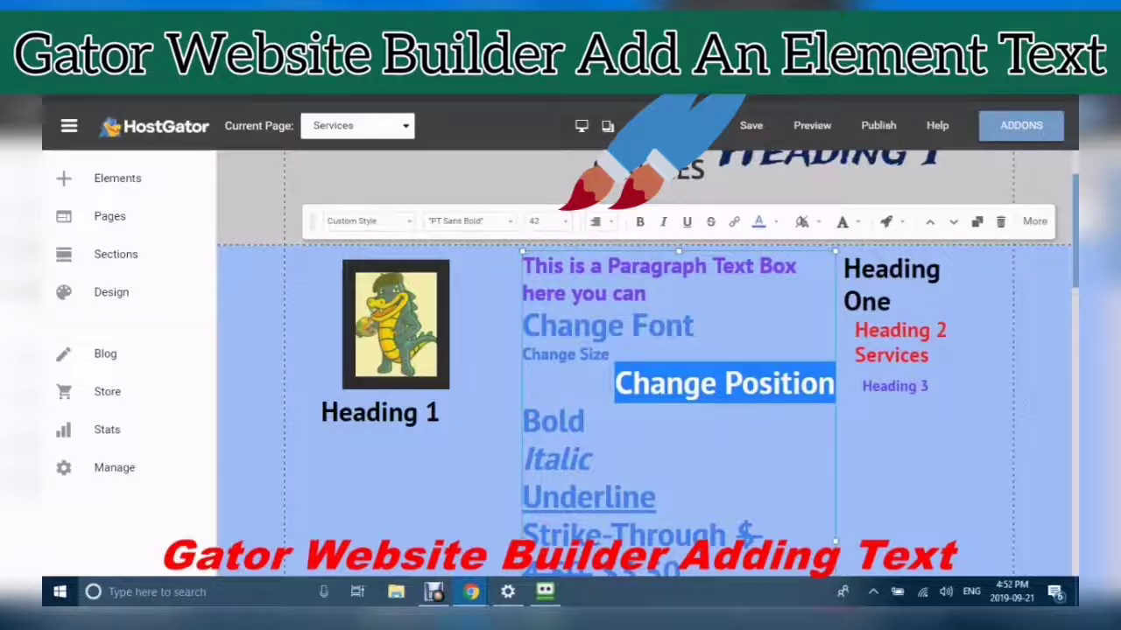
Justify the "Change Position" line, deselect it, and highlight the line again.
left_click(595, 222)
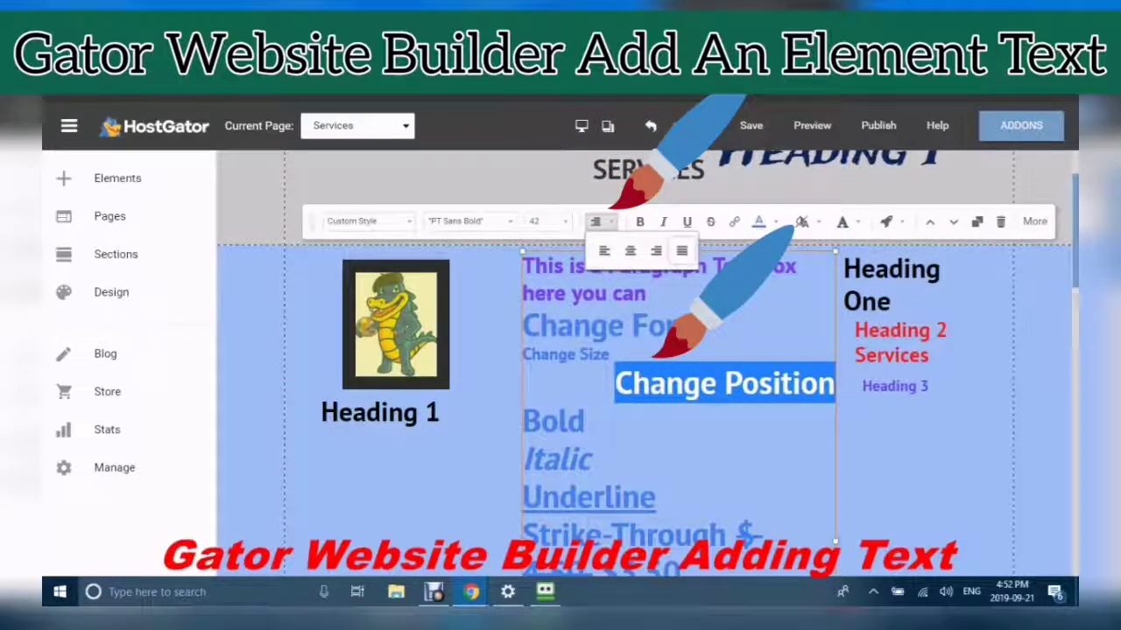
left_click(682, 250)
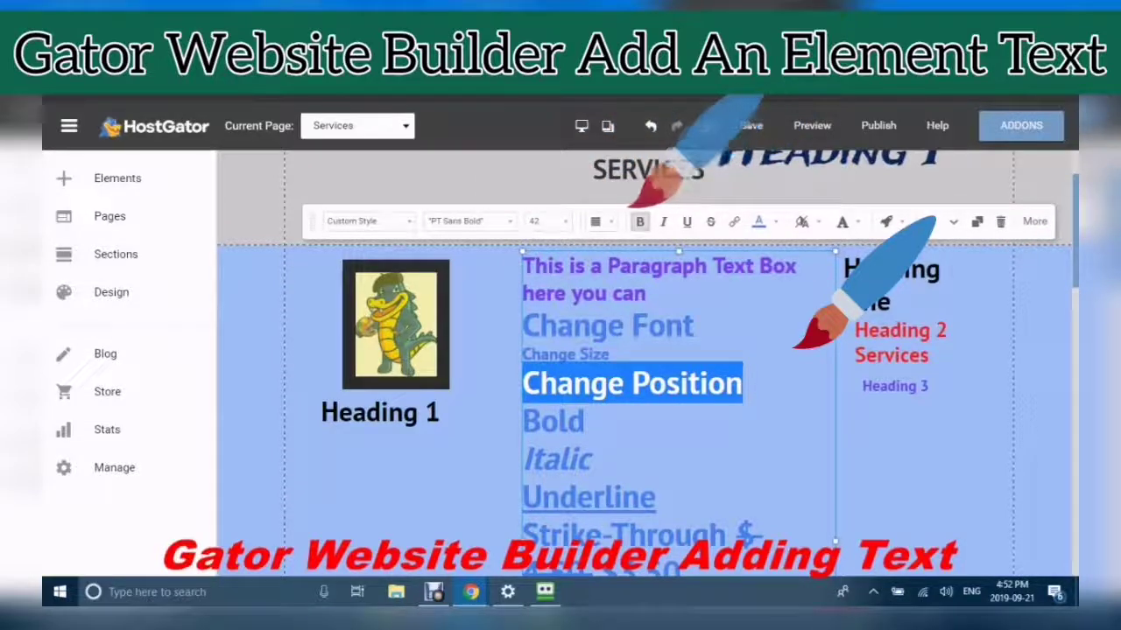
left_click(703, 325)
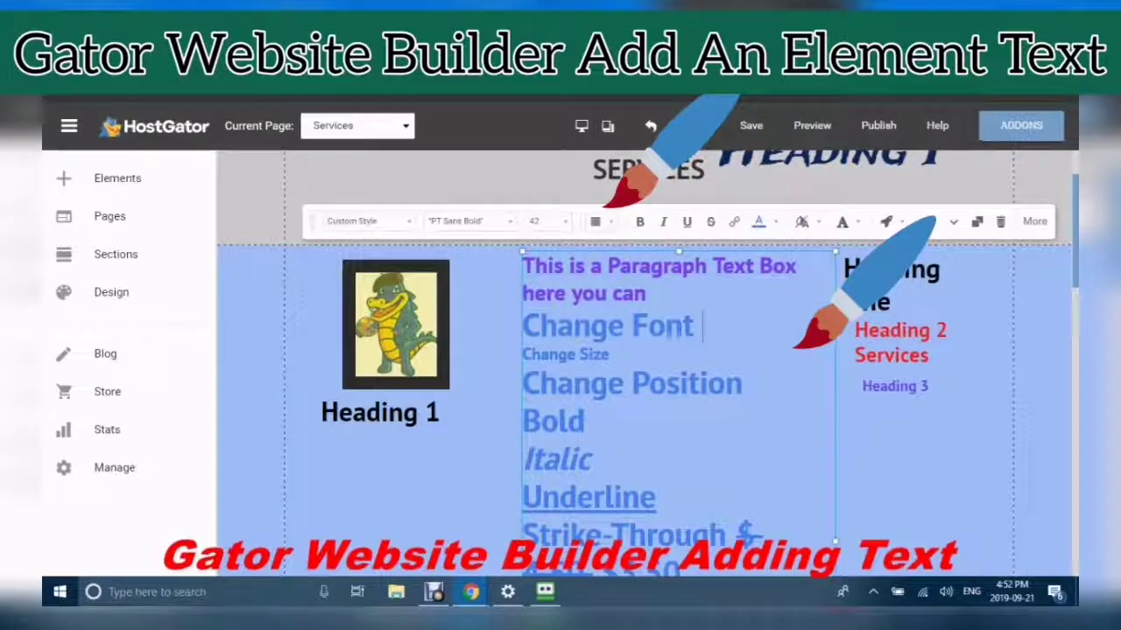
left_click(742, 385)
left_click_drag(744, 383, 522, 384)
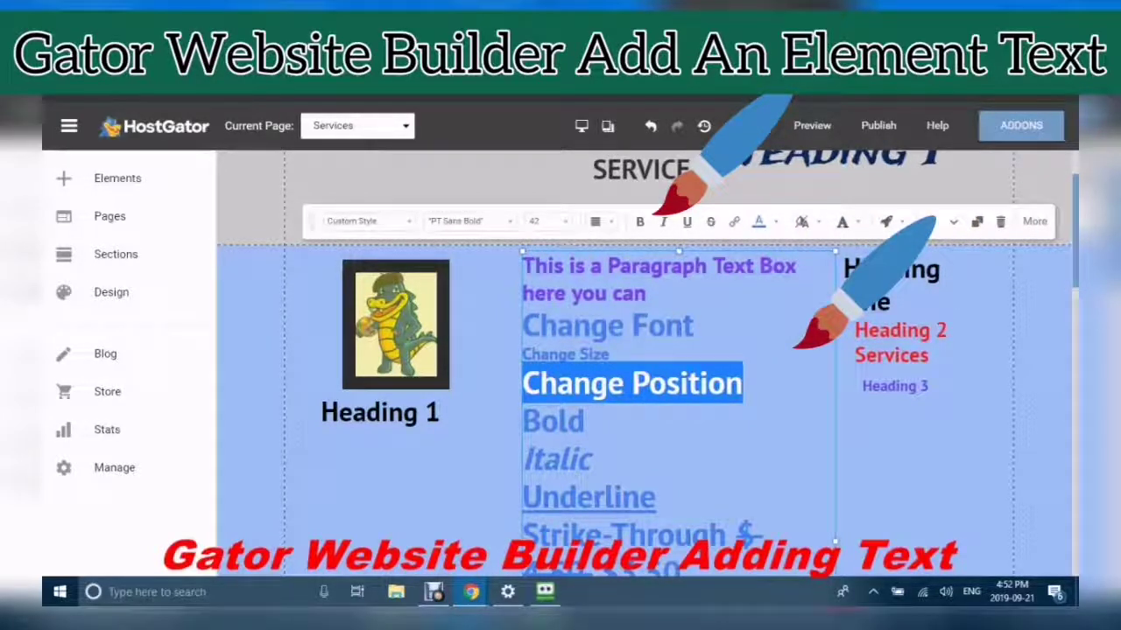
Highlight the "Underline" line in the paragraph text box, remove its underline, and deselect it.
left_click(657, 498)
left_click_drag(656, 497, 522, 497)
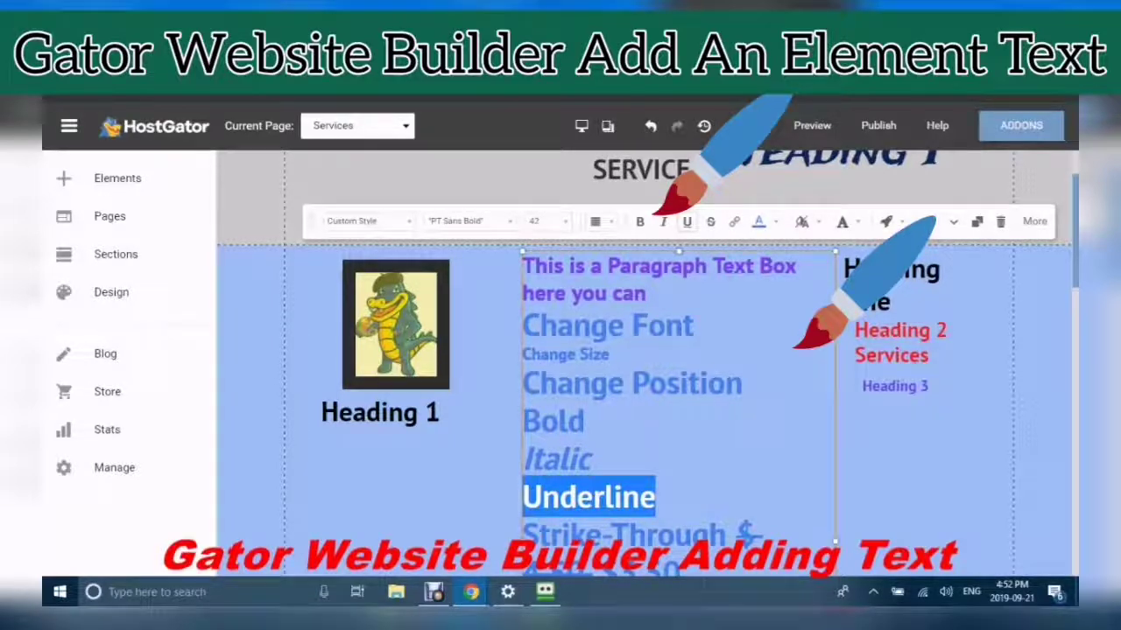
left_click(592, 460)
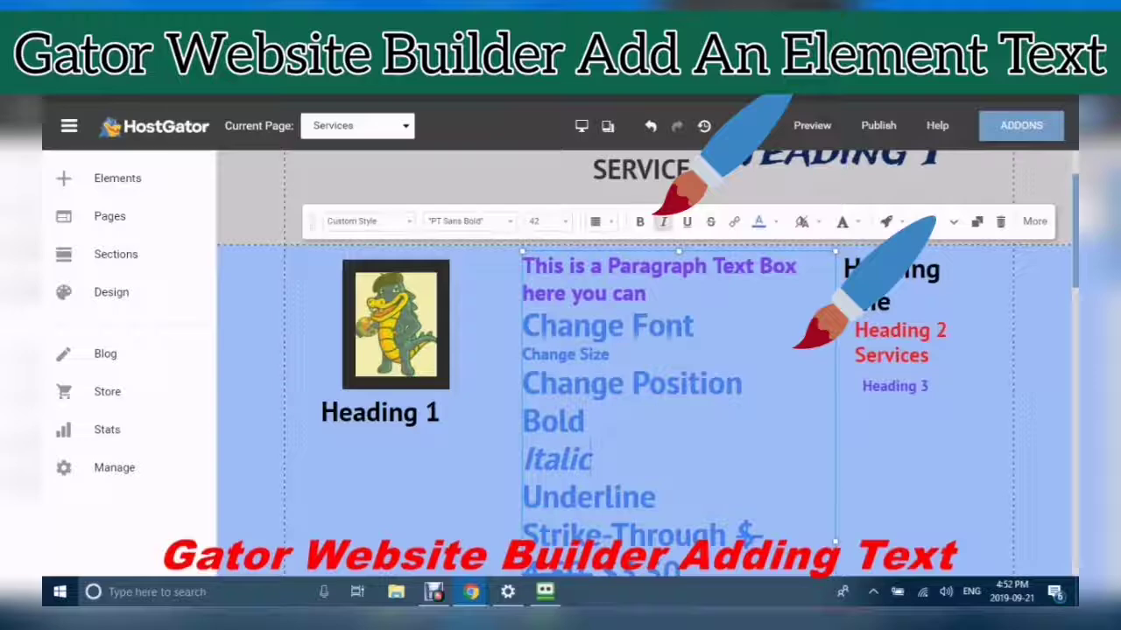
Highlight the "Underline" line again, reapply its underline, and clear the highlight.
left_click_drag(656, 498, 522, 497)
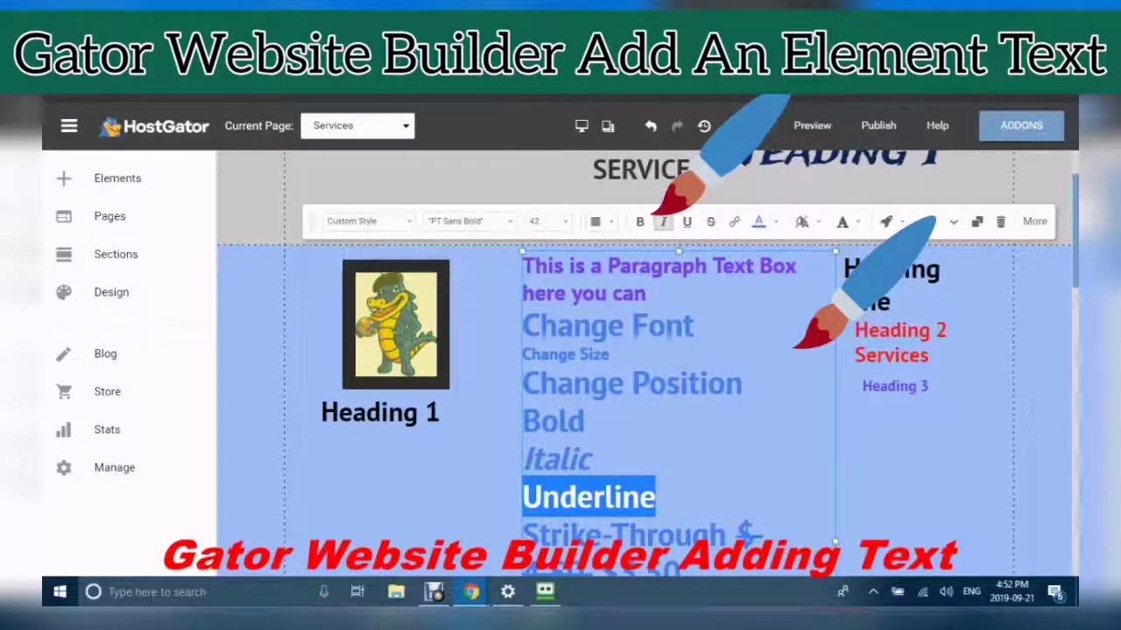
left_click(687, 221)
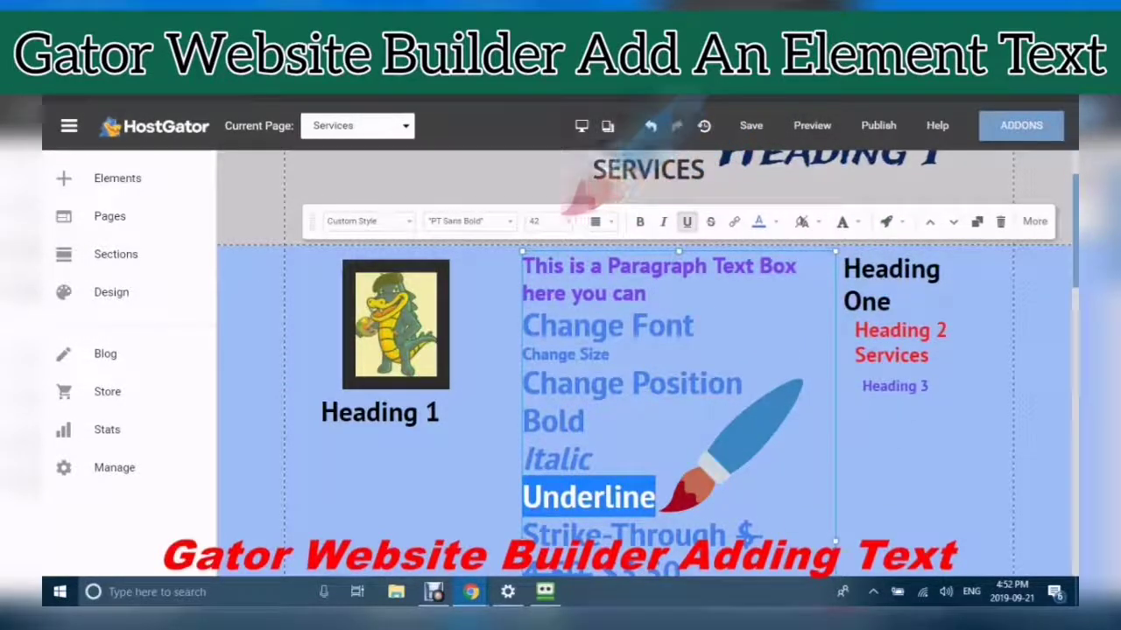
left_click(586, 422)
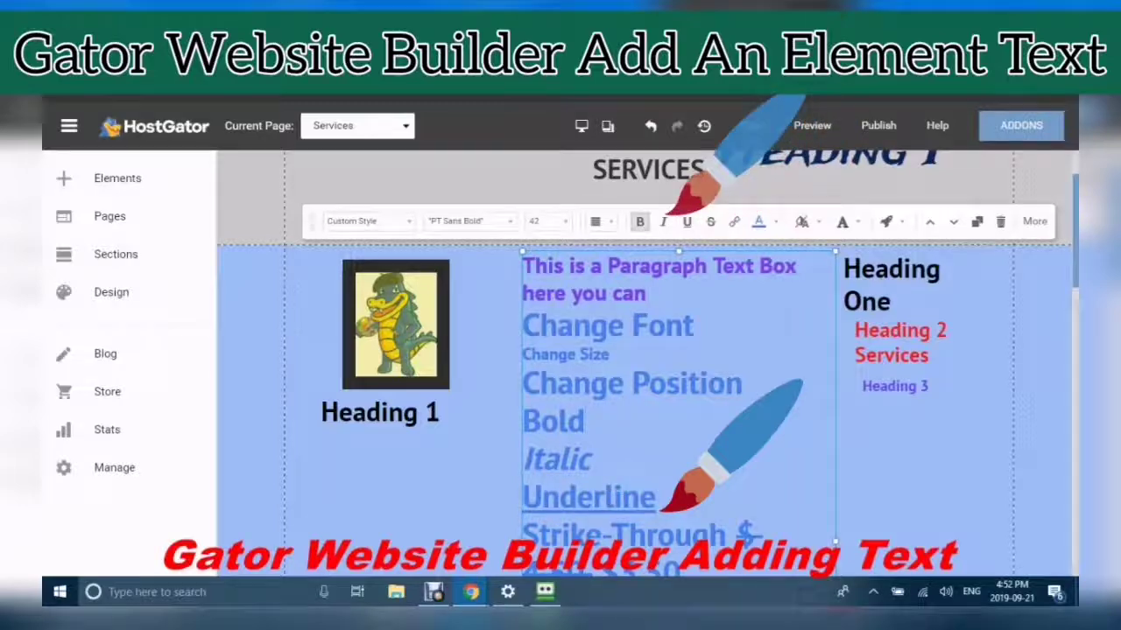
Highlight the "Underline" line, replace its underline with strike-through, and deselect it.
left_click_drag(656, 497, 522, 497)
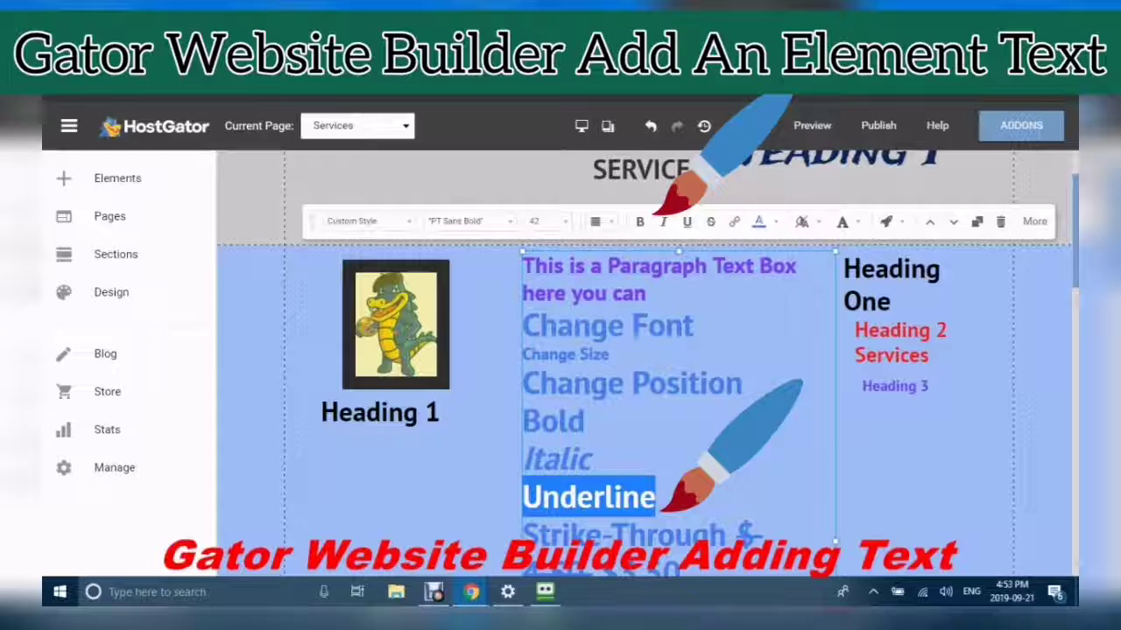
scroll(643, 368, "down", 2)
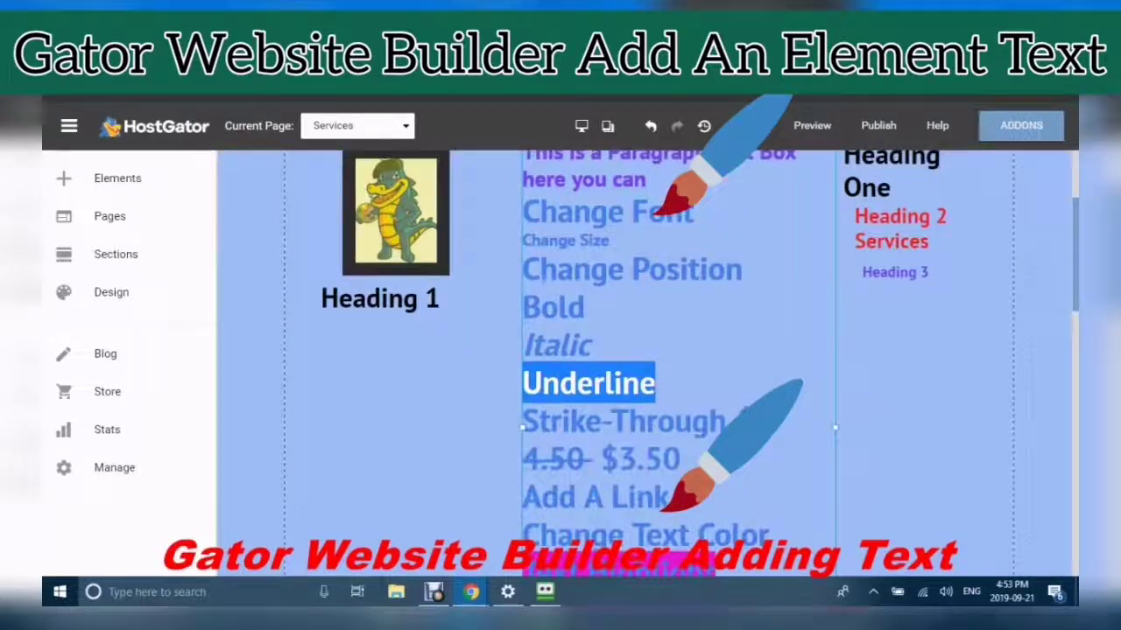
scroll(643, 368, "up", 4)
scroll(643, 367, "down", 2)
scroll(643, 368, "up", 2)
scroll(643, 368, "down", 2)
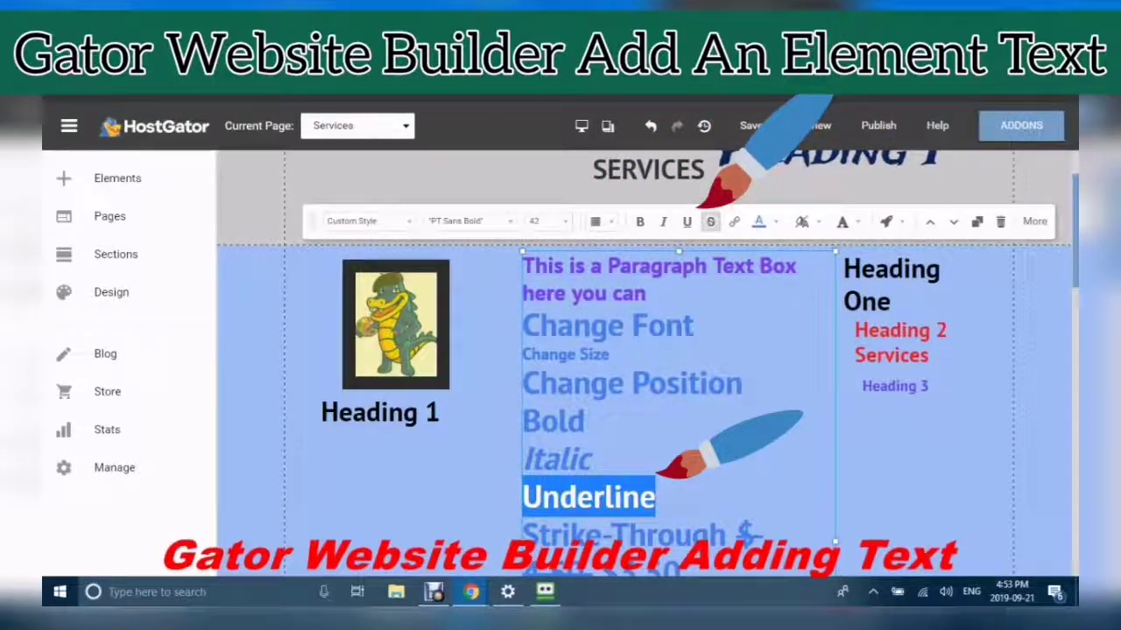
scroll(645, 368, "down", 4)
scroll(645, 368, "up", 3)
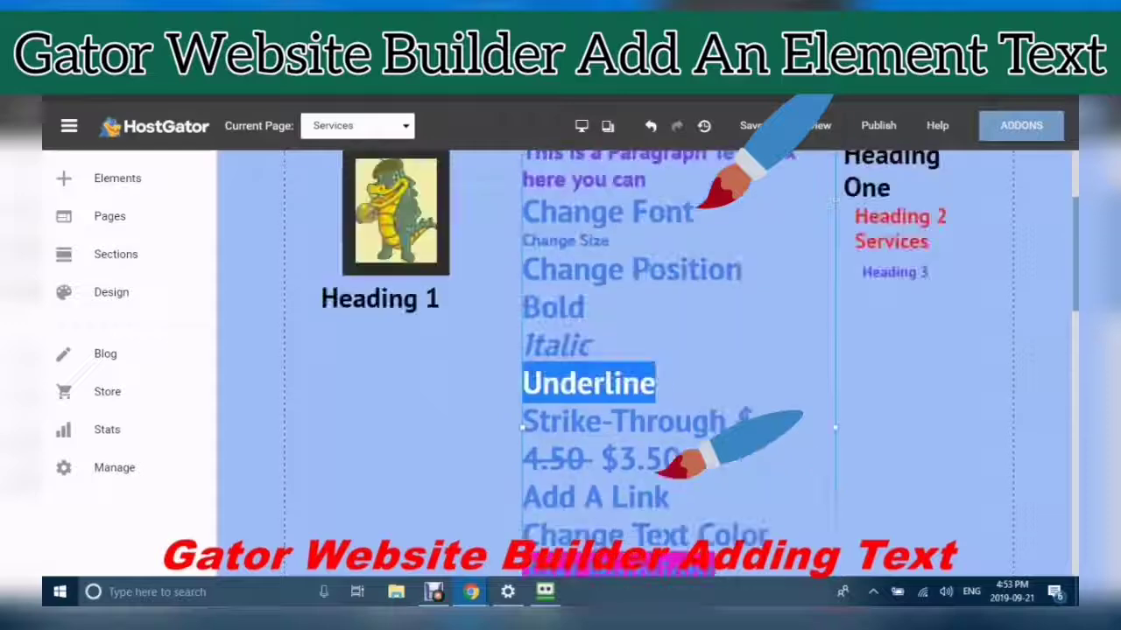
left_click(659, 383)
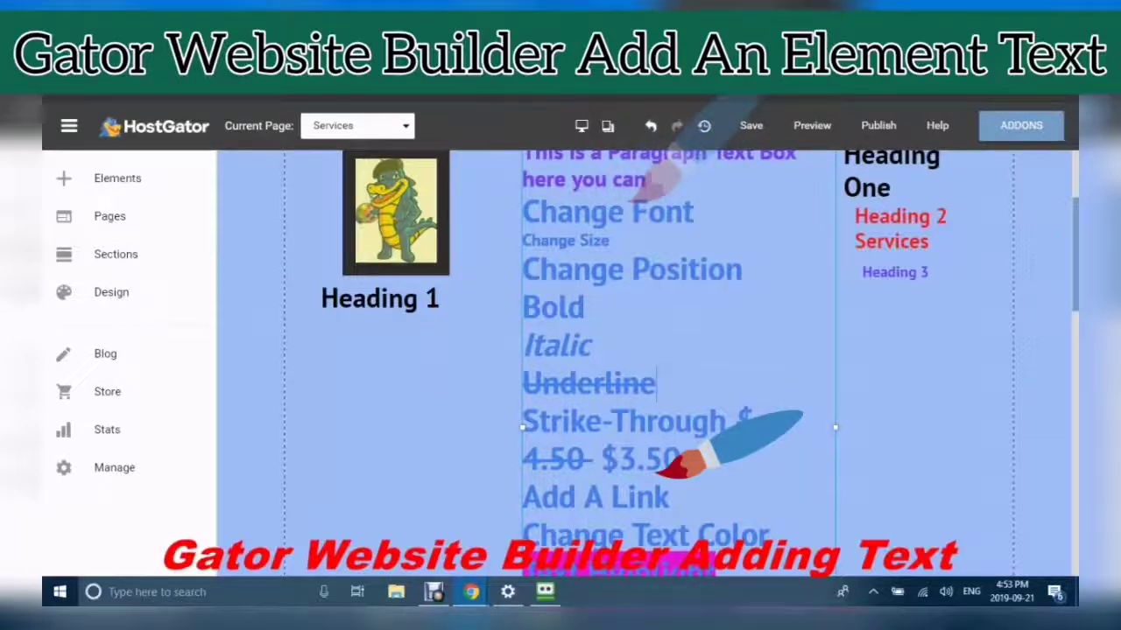
Insert a dollar sign before the struck-through 4.50 and remove the strike-through from that price.
scroll(560, 351, "down", 1)
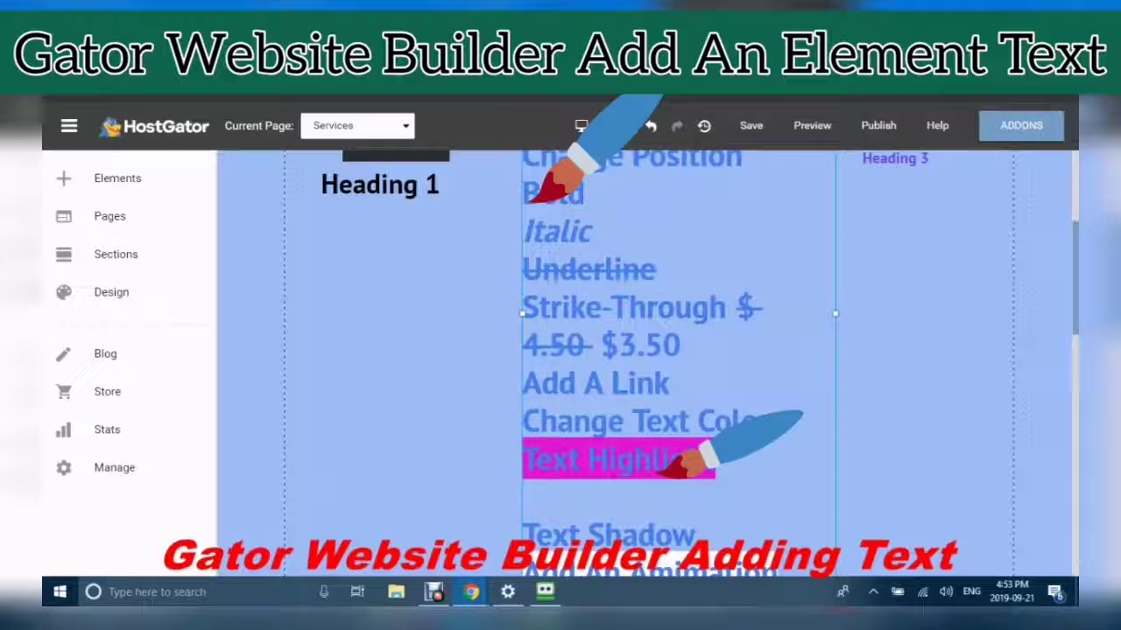
type("$")
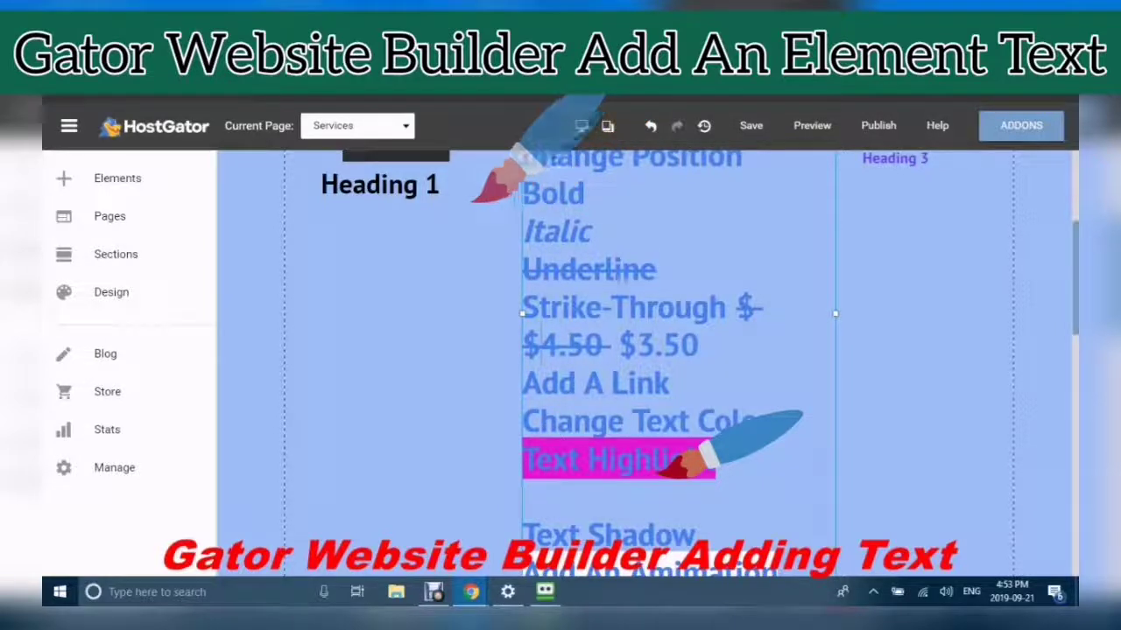
scroll(654, 368, "up", 3)
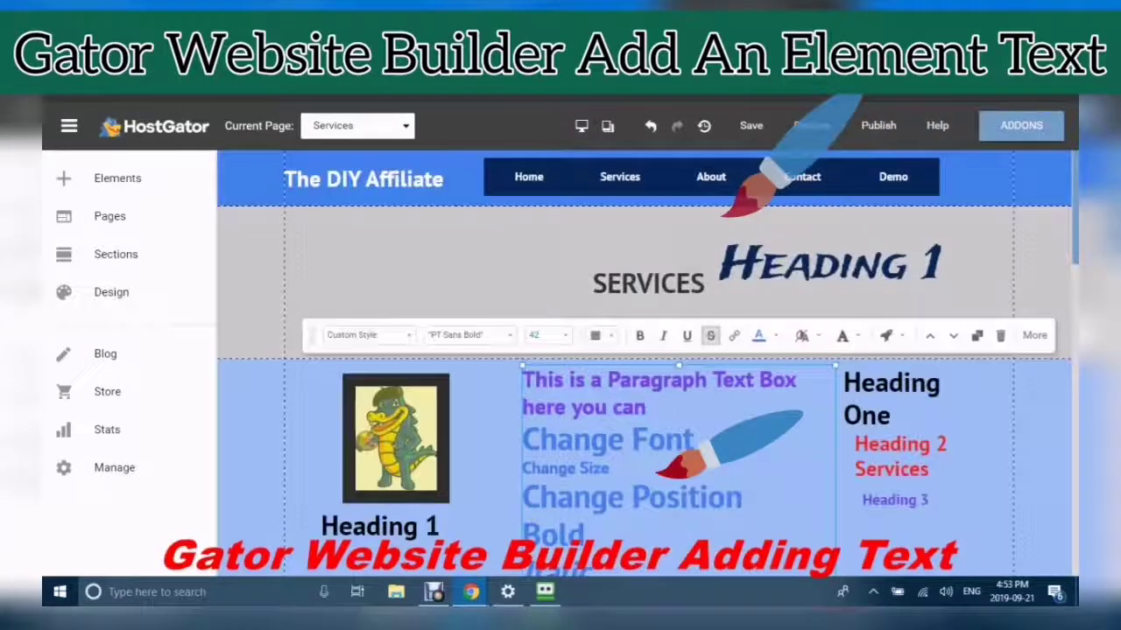
scroll(655, 368, "down", 1)
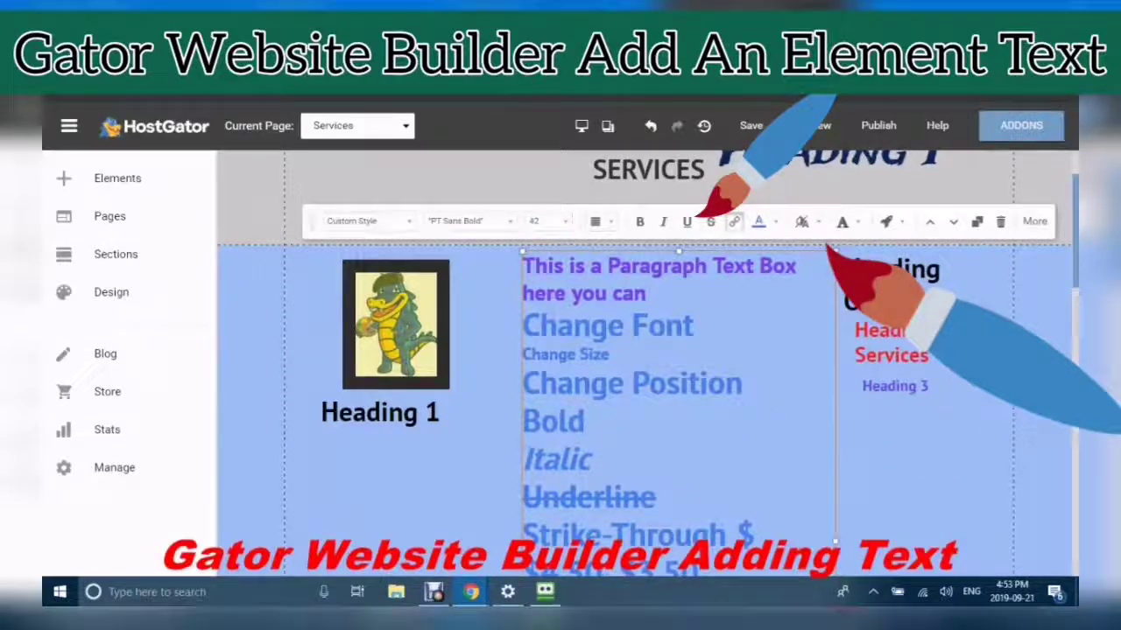
Insert a link to the YouTube channel URL after the dollar sign before 4.50, set to open in a new tab.
left_click(733, 221)
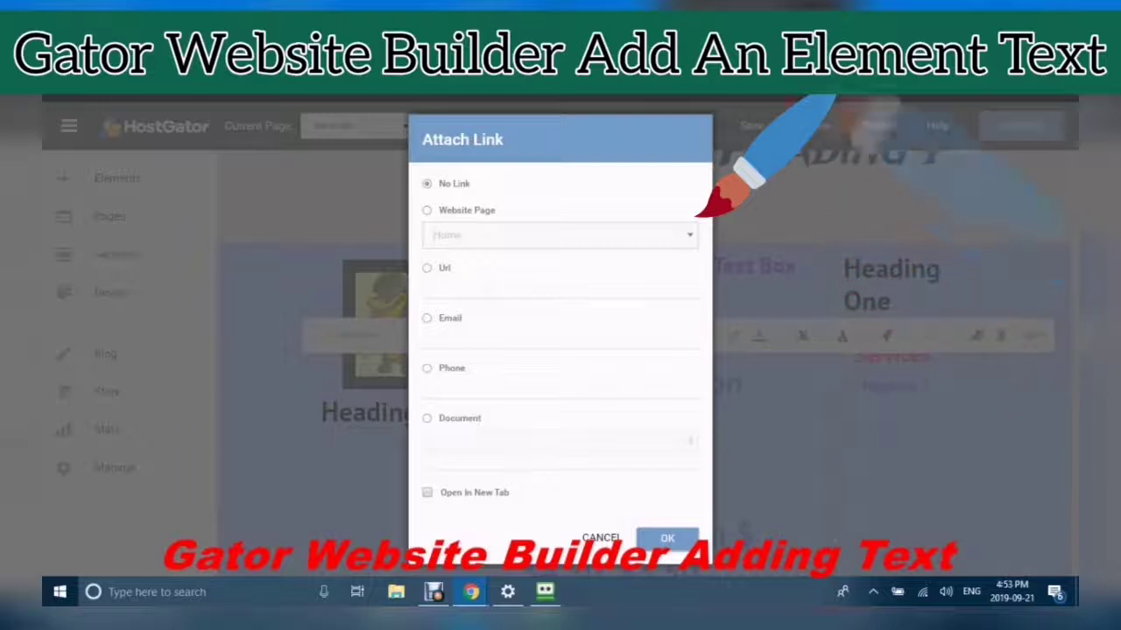
left_click(427, 210)
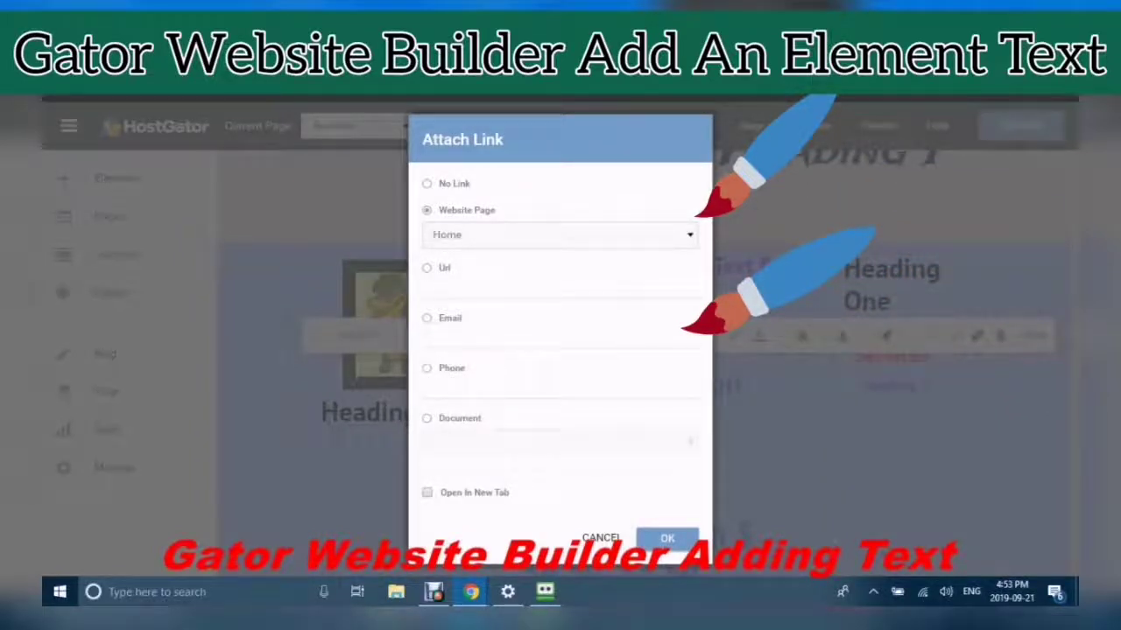
left_click(427, 268)
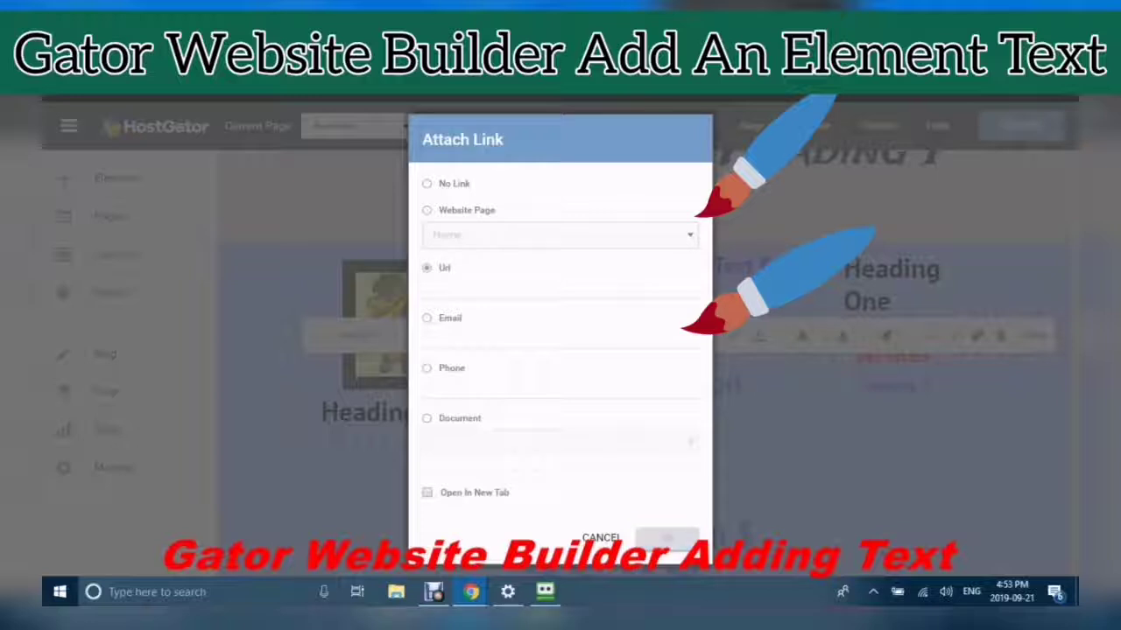
left_click(455, 287)
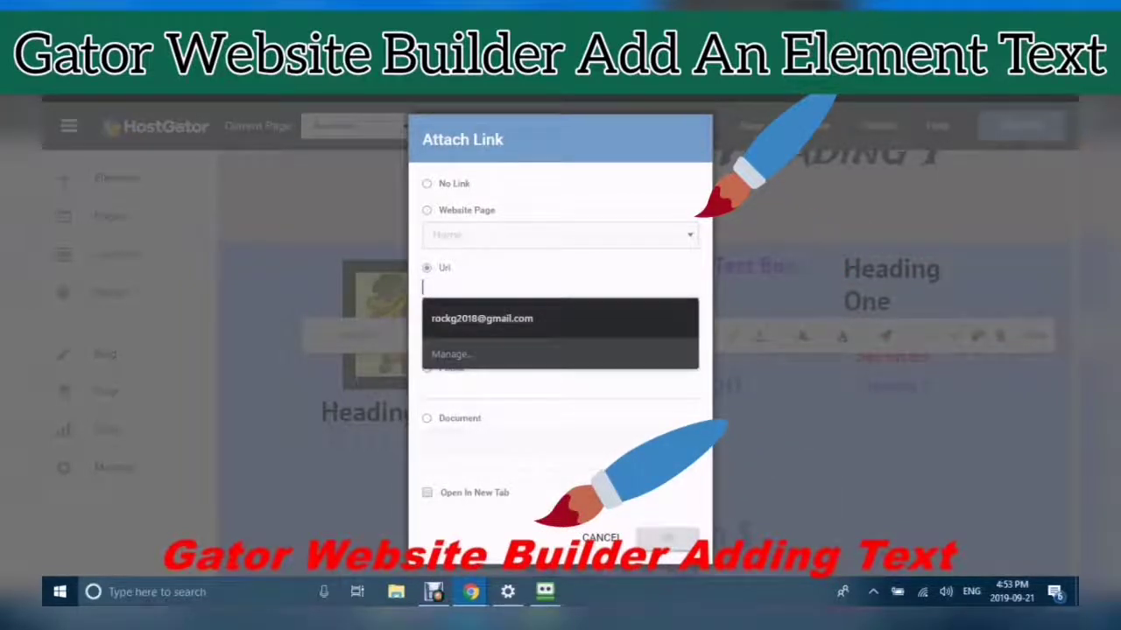
key("Escape")
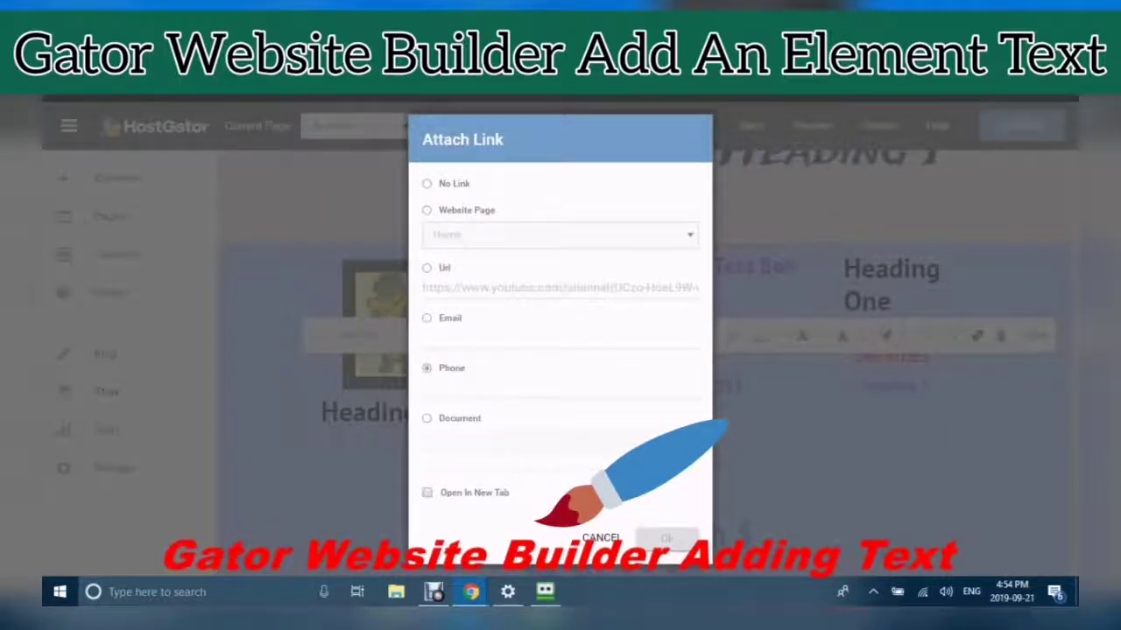
left_click(427, 419)
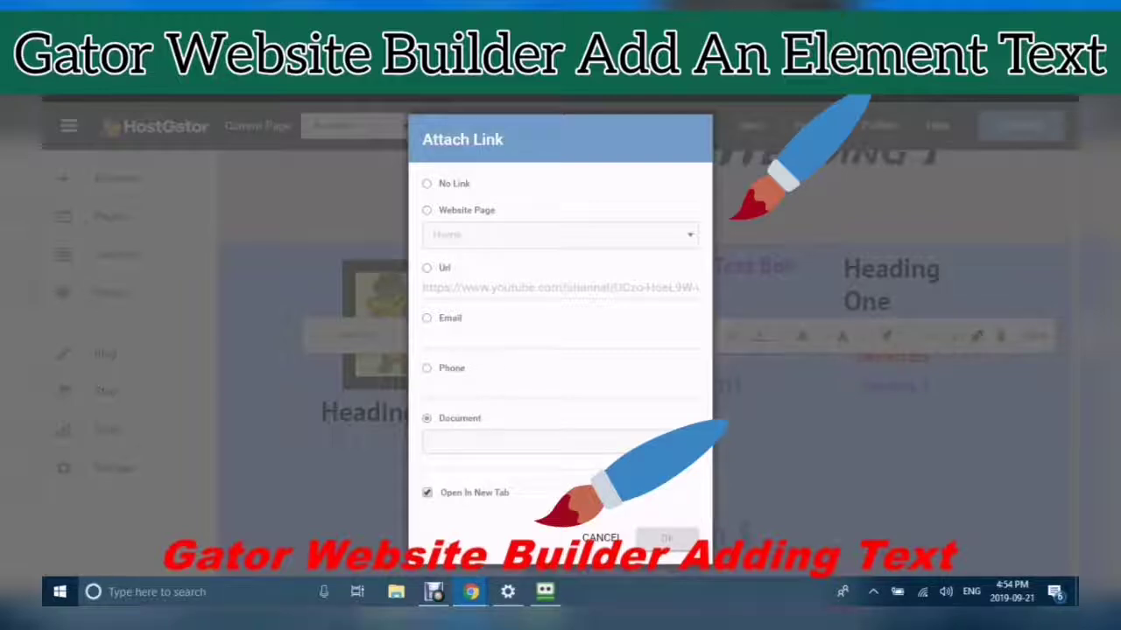
left_click(426, 210)
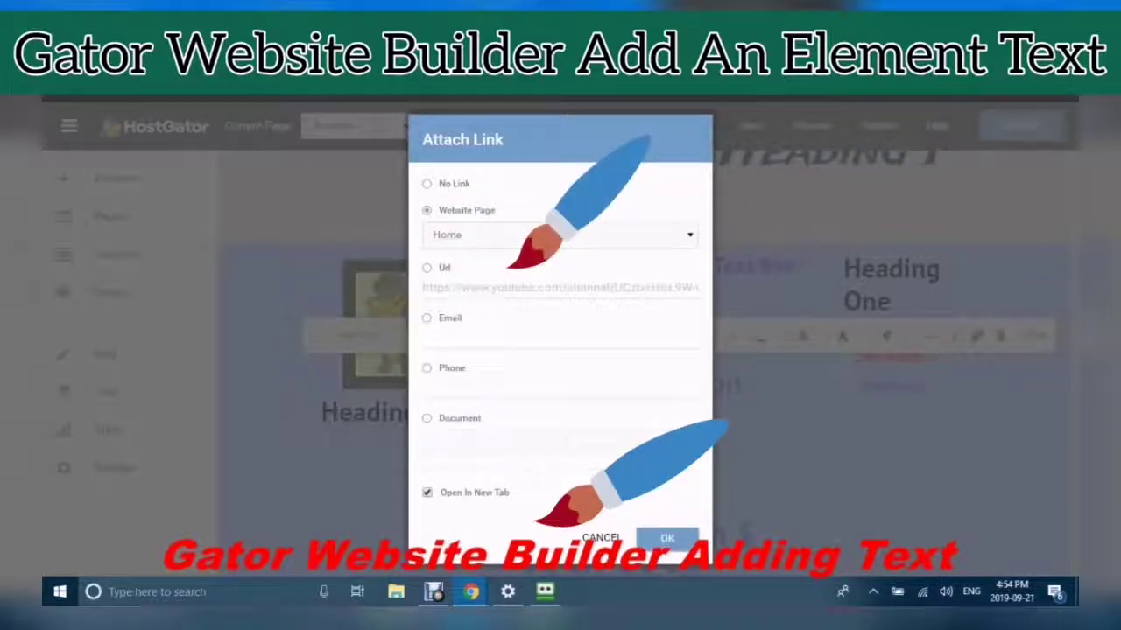
left_click(427, 268)
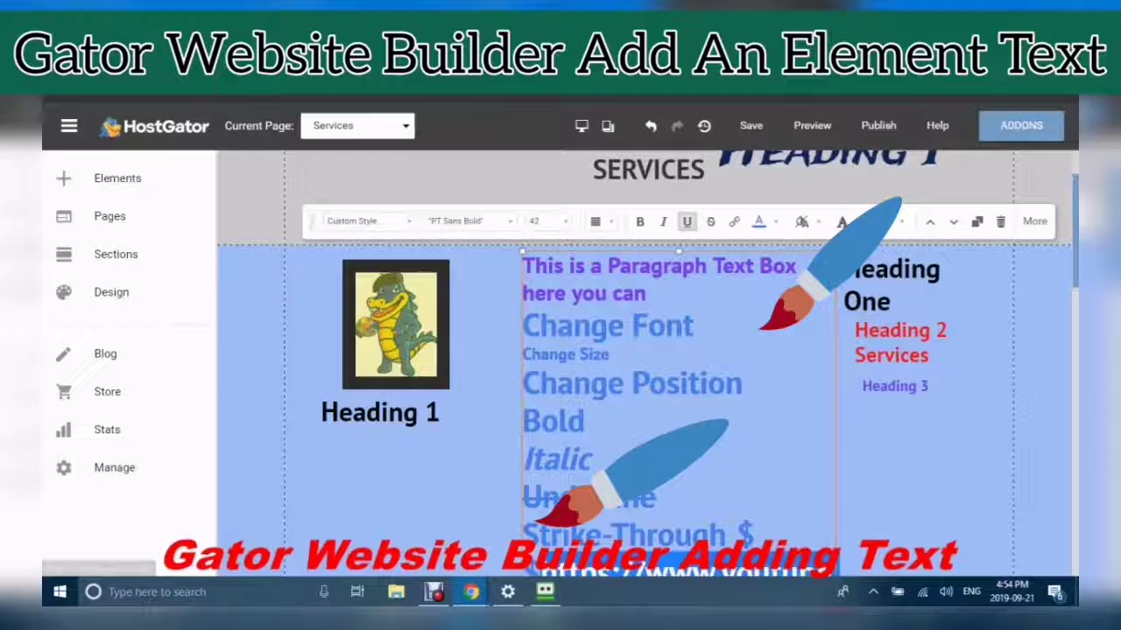
left_click(666, 537)
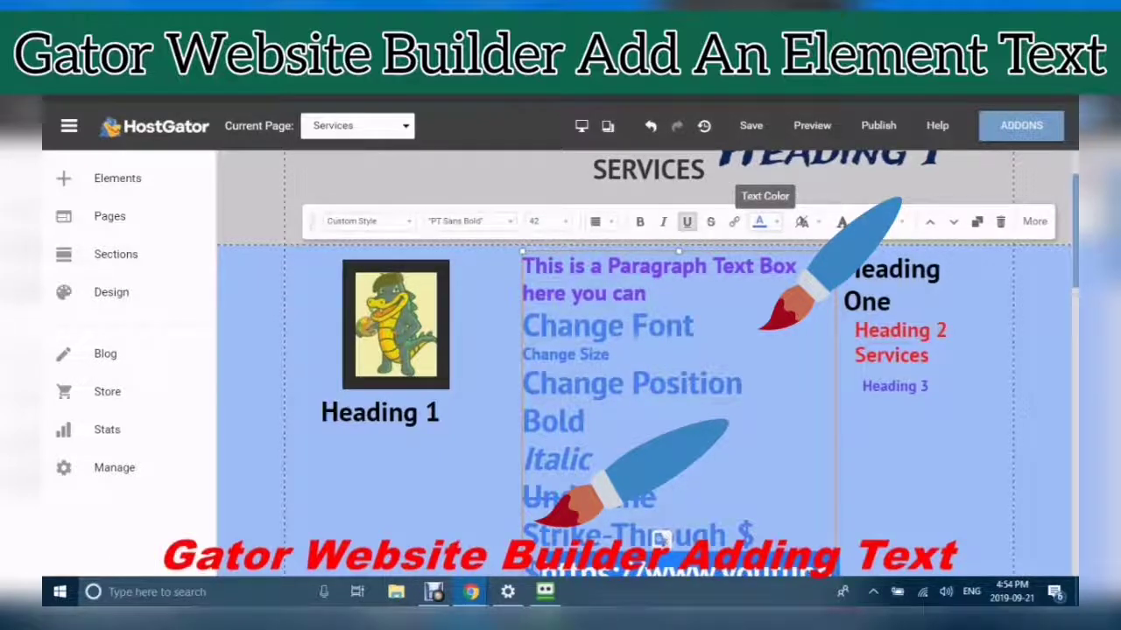
Highlight the whole "Change Text Color" line in the paragraph text box.
scroll(762, 228, "down", 3)
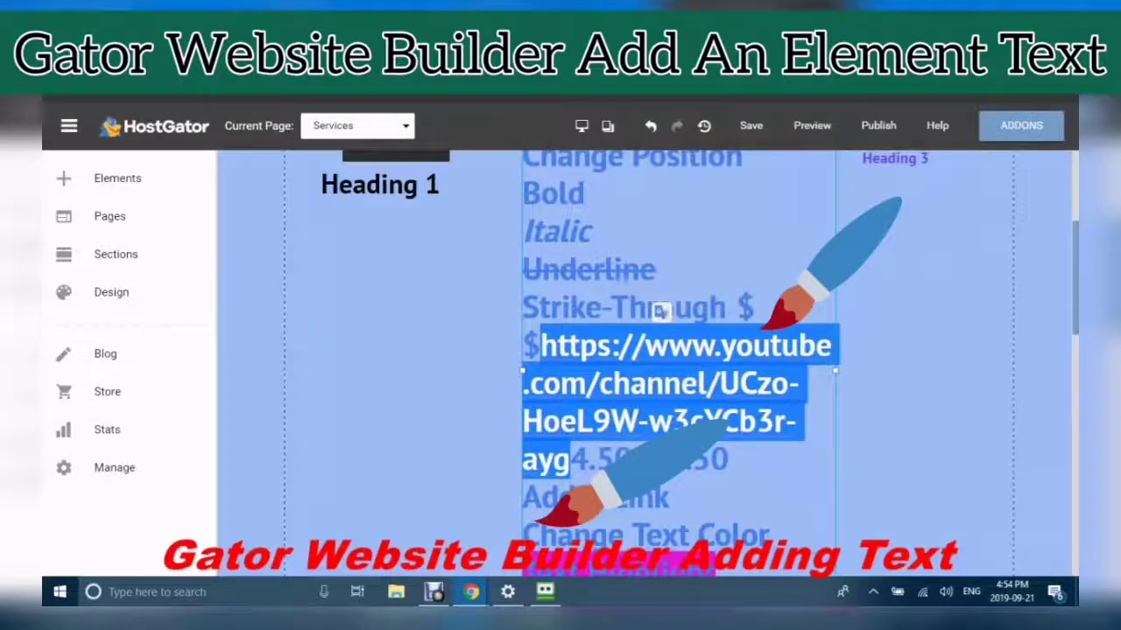
scroll(648, 367, "up", 3)
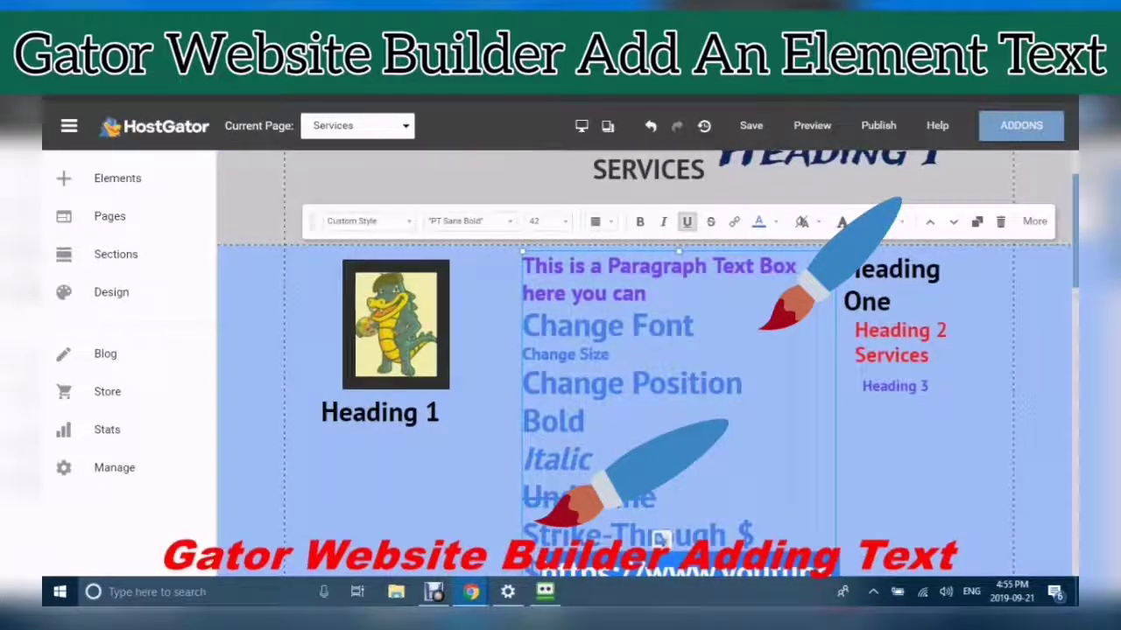
scroll(661, 539, "down", 2)
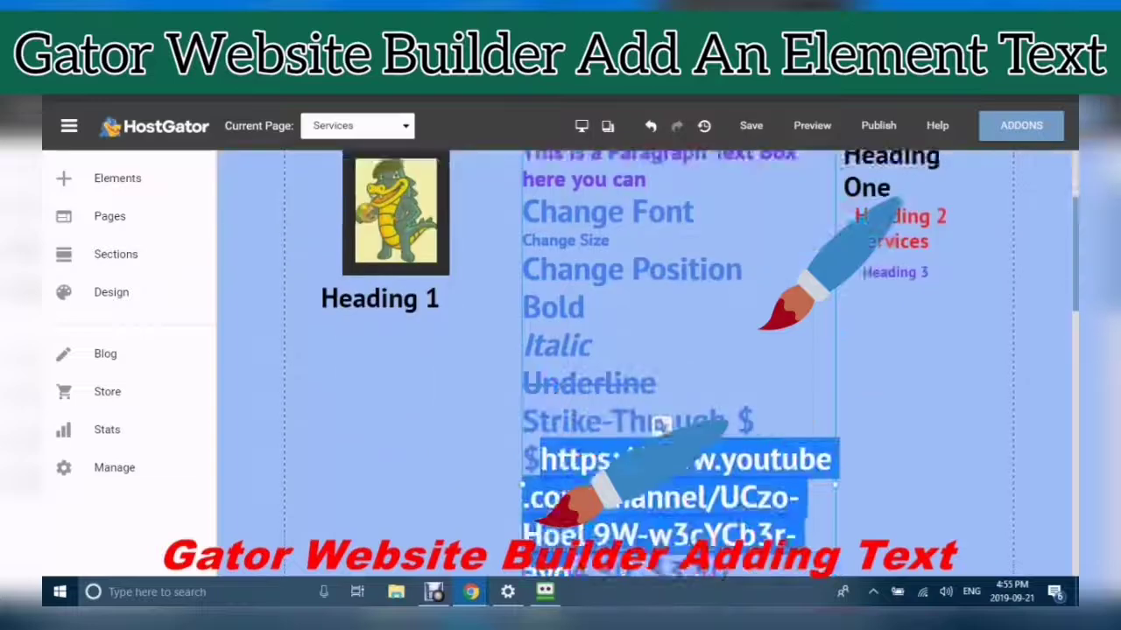
scroll(661, 424, "down", 2)
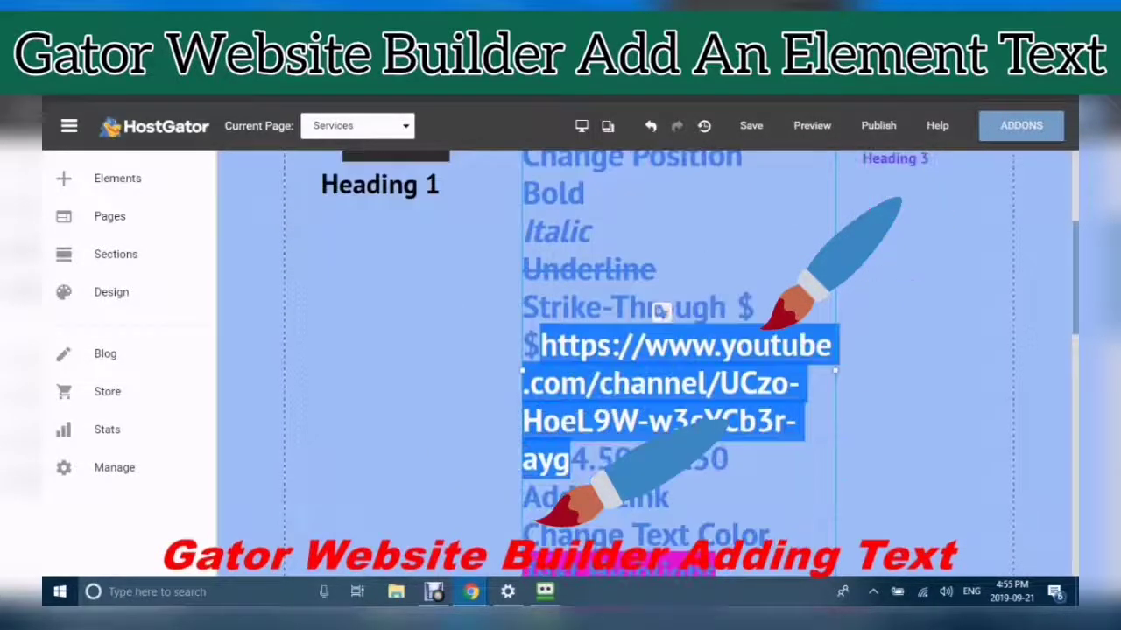
scroll(661, 311, "down", 2)
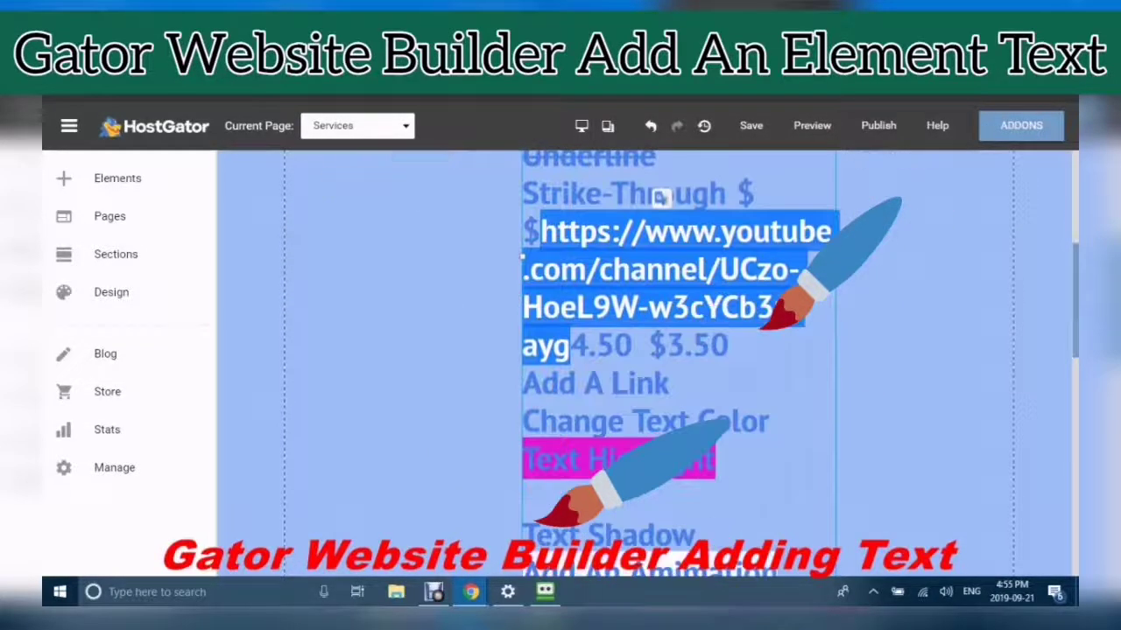
scroll(661, 198, "down", 2)
left_click_drag(769, 308, 506, 304)
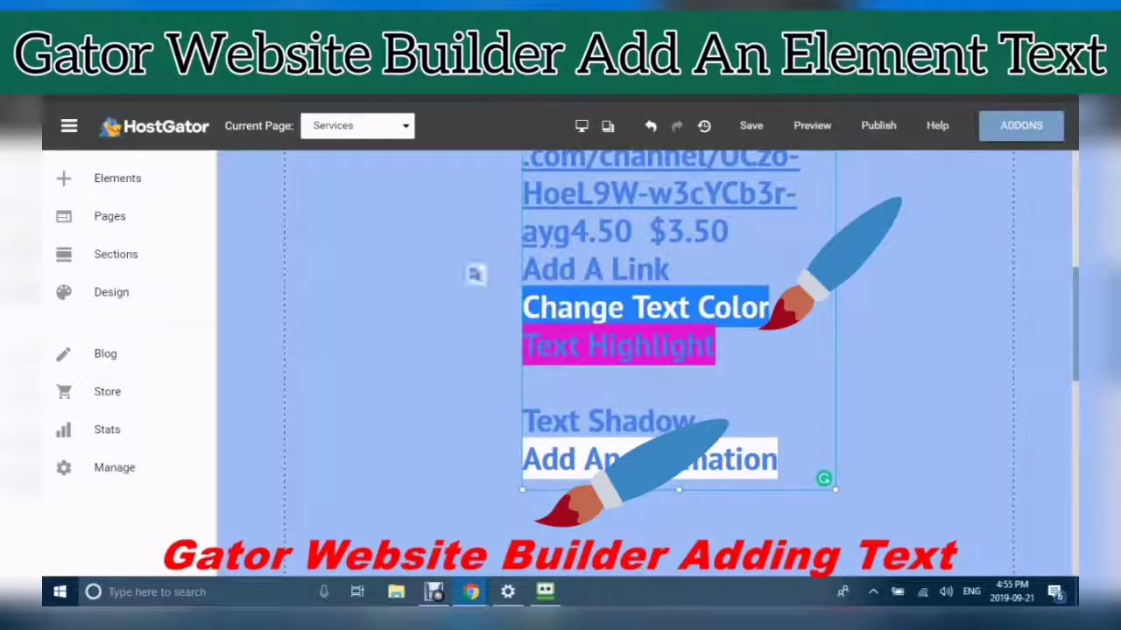
left_click(624, 307)
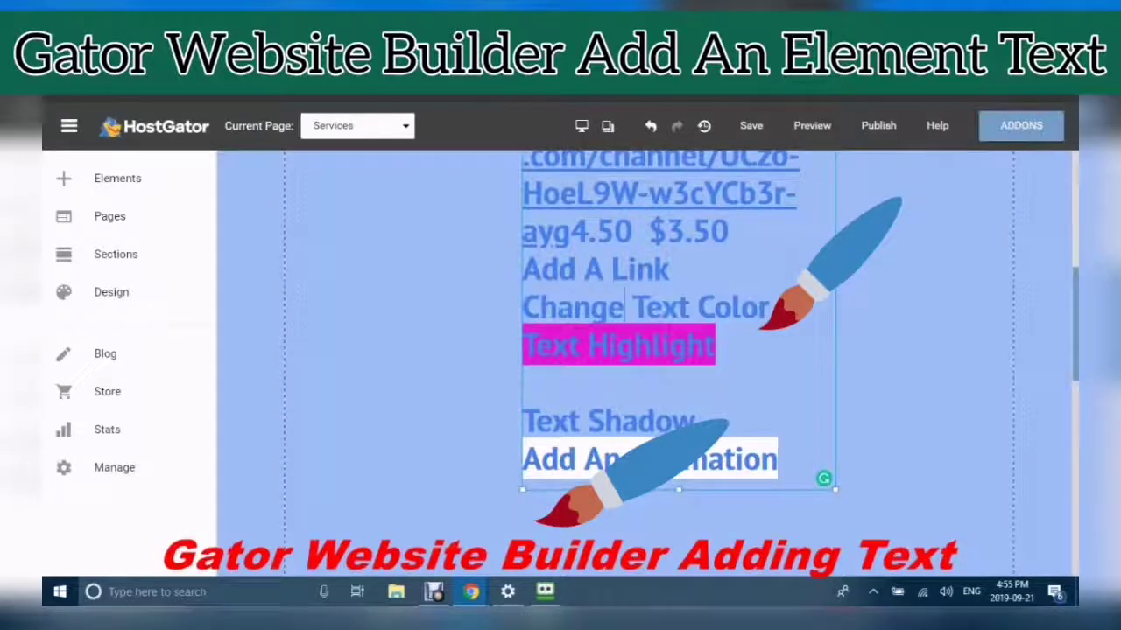
left_click_drag(522, 307, 769, 307)
scroll(823, 478, "up", 6)
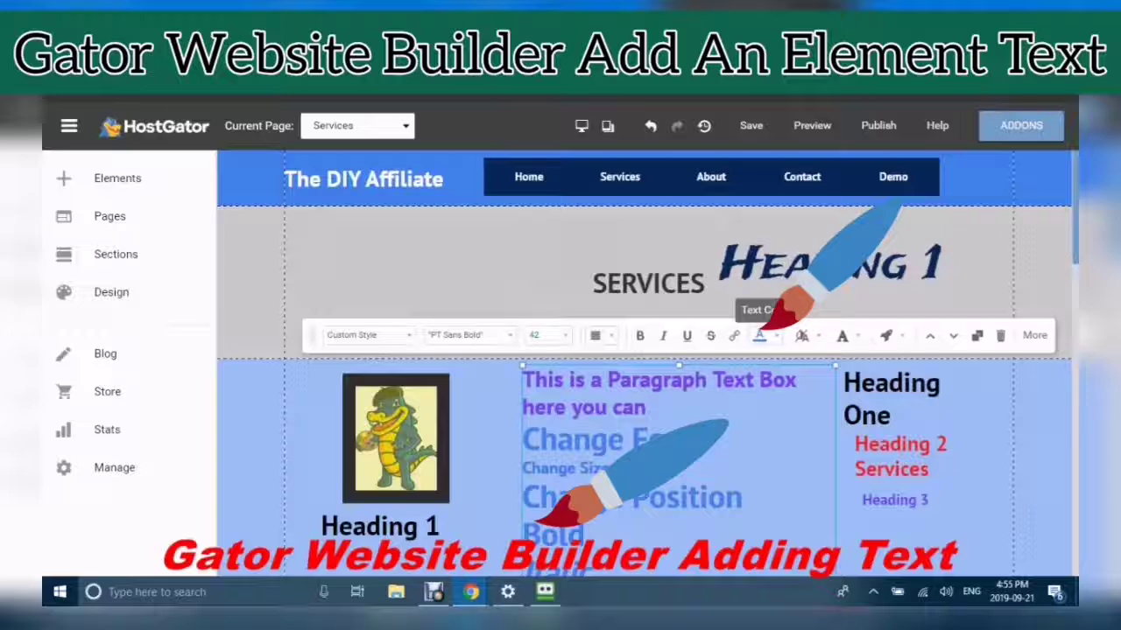
Recolor the highlighted "Change Text Color" line with the custom bright green #19F2A6.
left_click(760, 336)
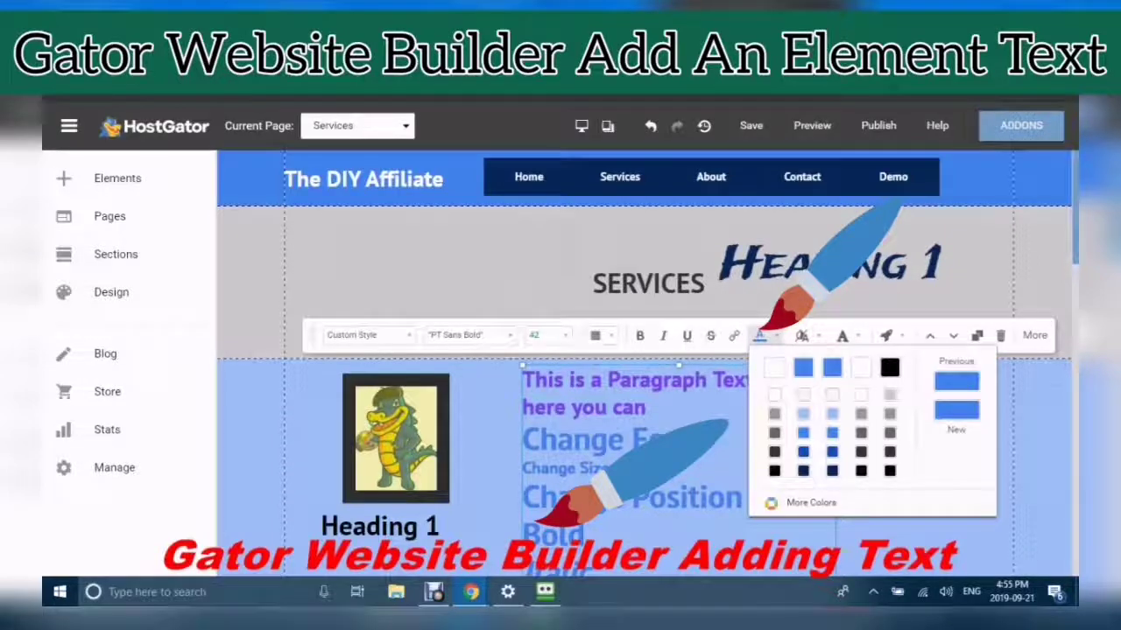
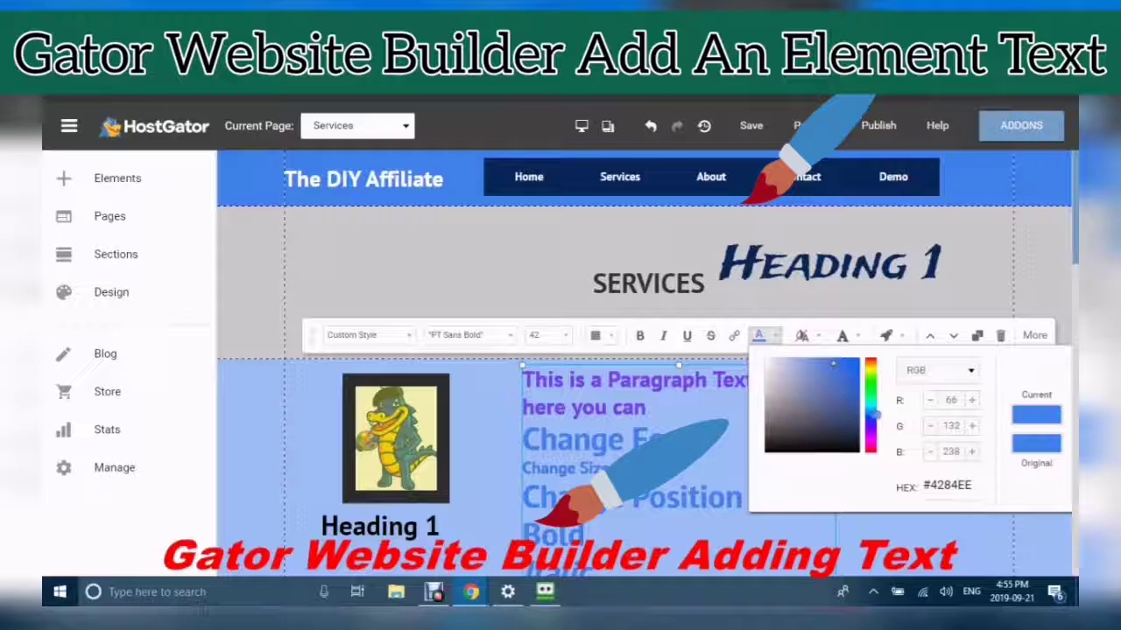
left_click(872, 420)
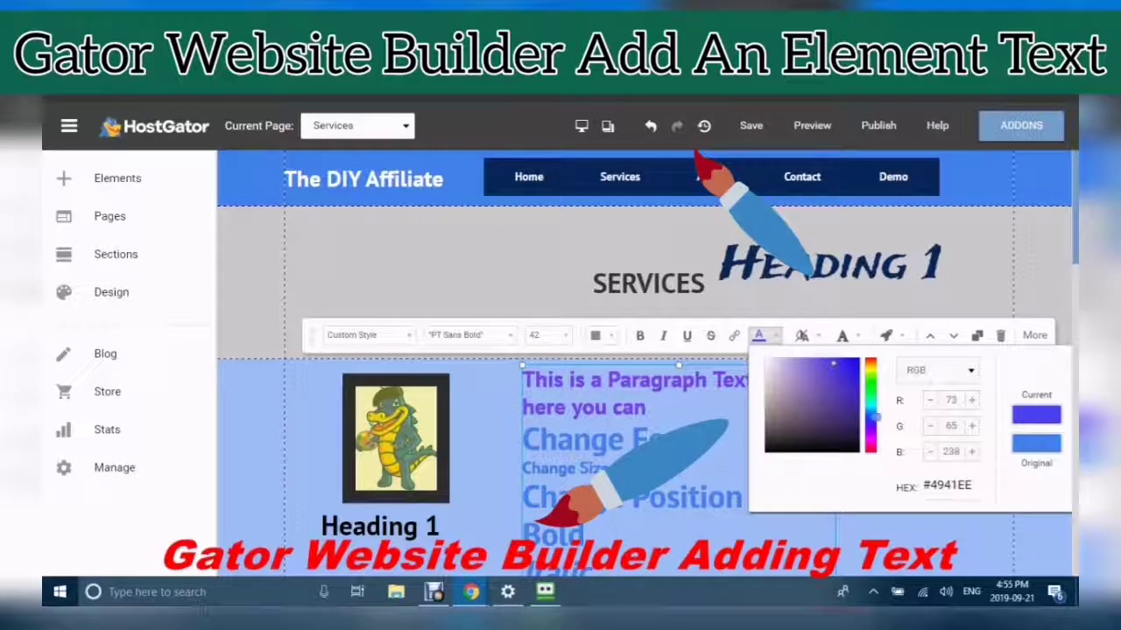
left_click(833, 400)
left_click(872, 404)
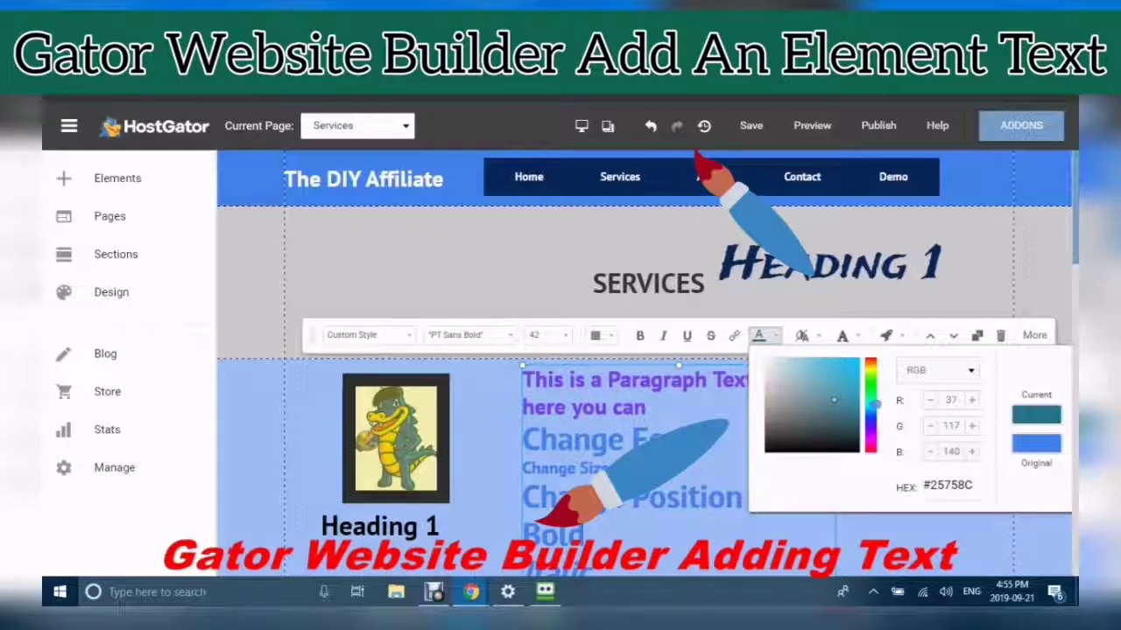
left_click_drag(875, 405, 875, 405)
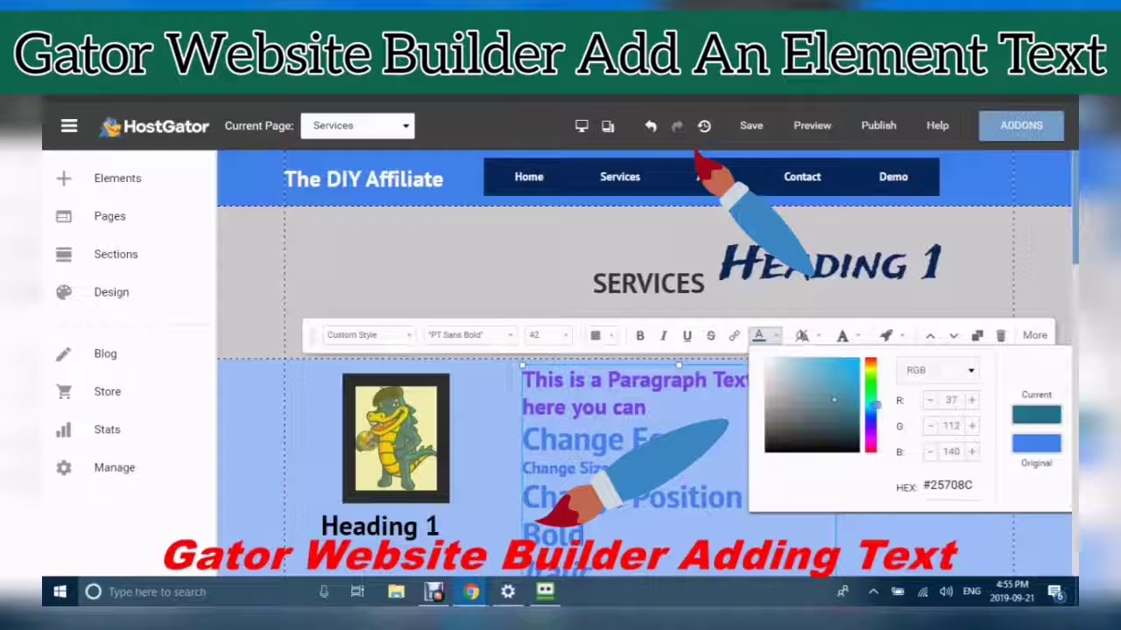
left_click_drag(876, 406, 875, 397)
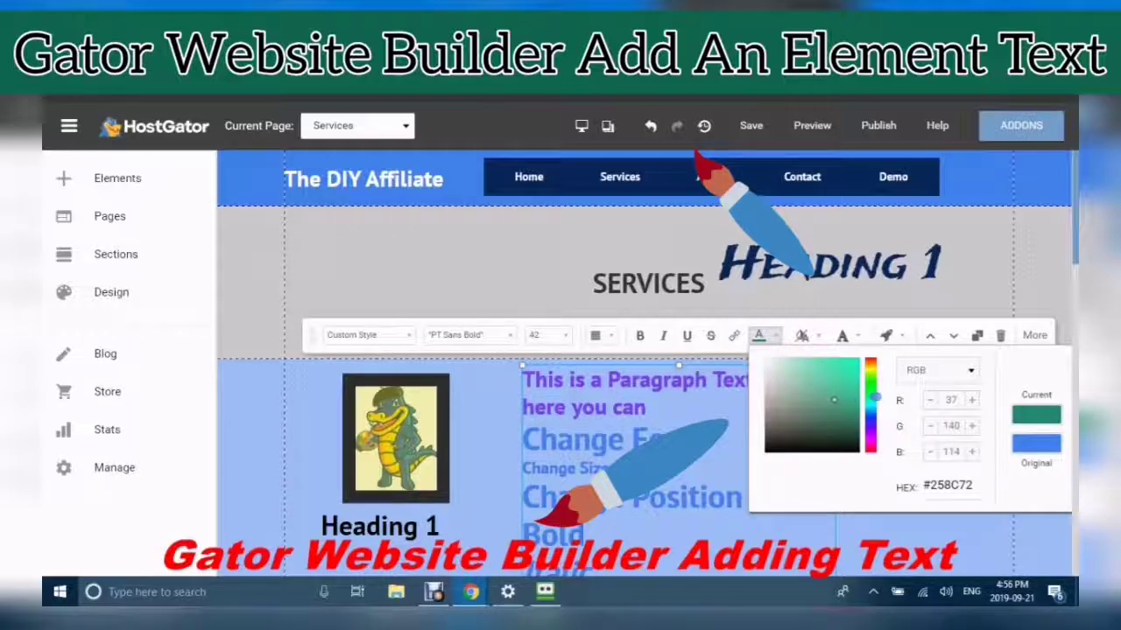
left_click(849, 361)
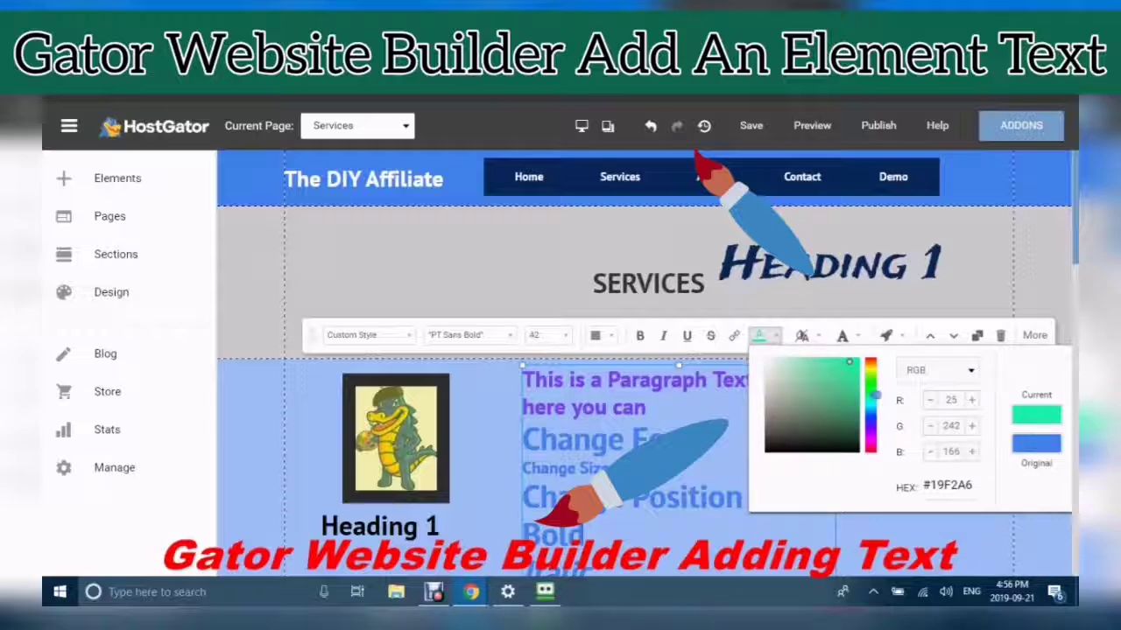
Copy the chosen text color's hex code #19F2A6 and close the color picker.
left_click(925, 485)
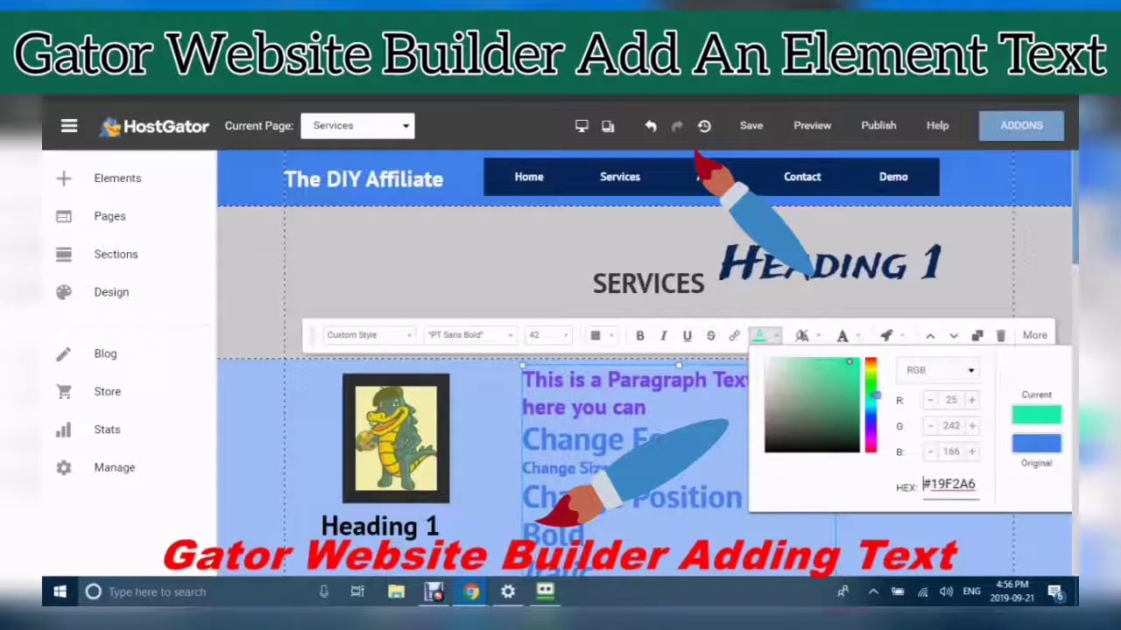
key("ctrl+a")
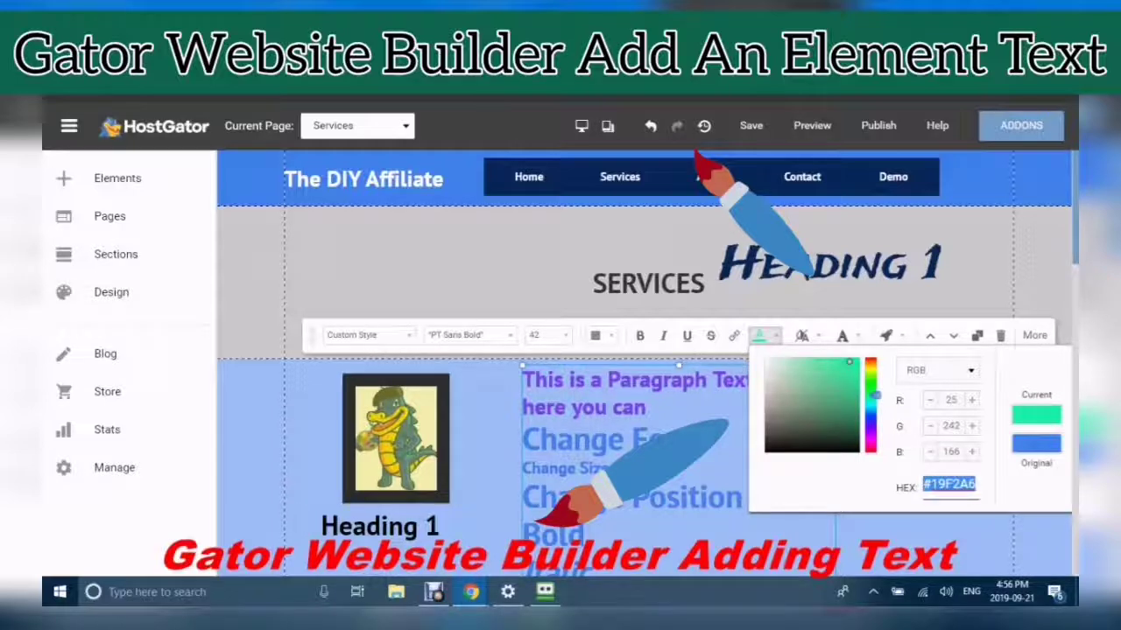
right_click(948, 485)
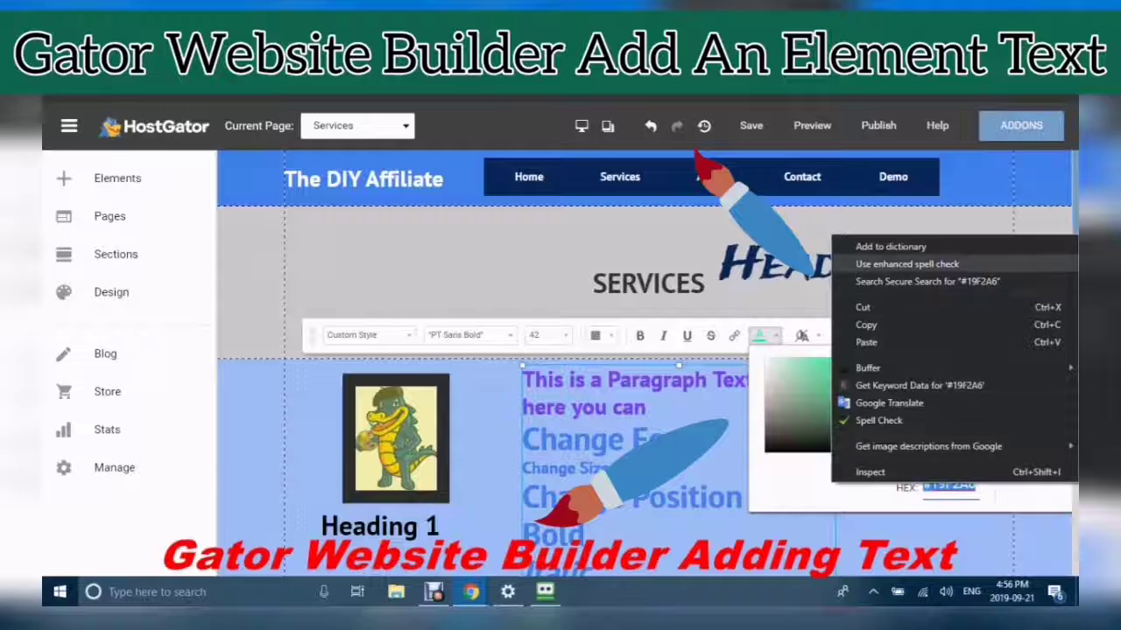
left_click(867, 325)
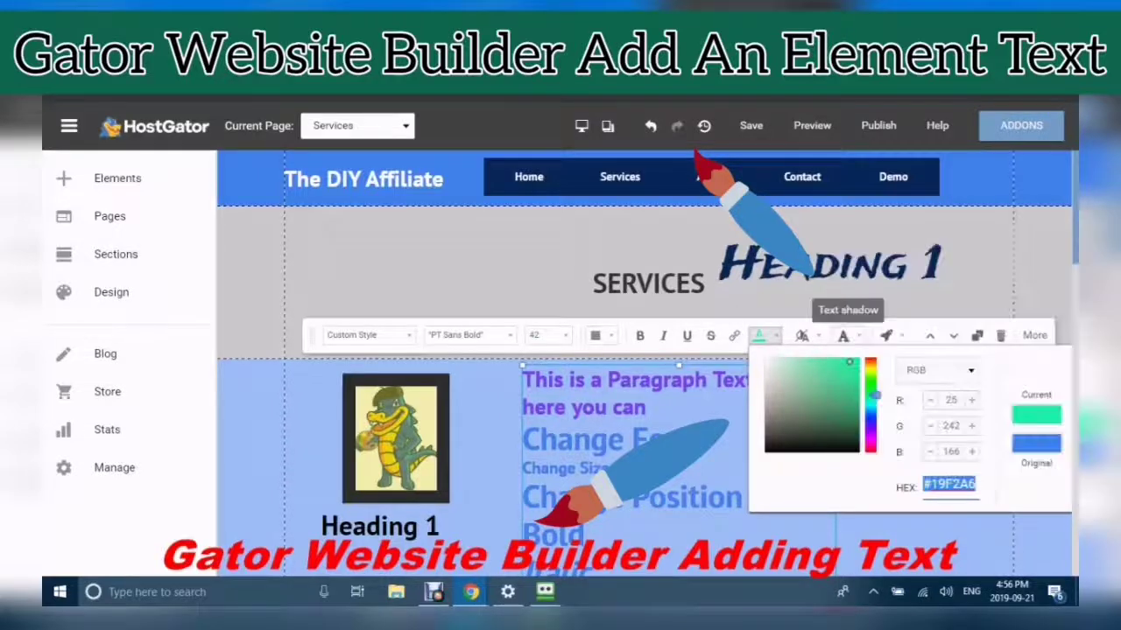
left_click(832, 483)
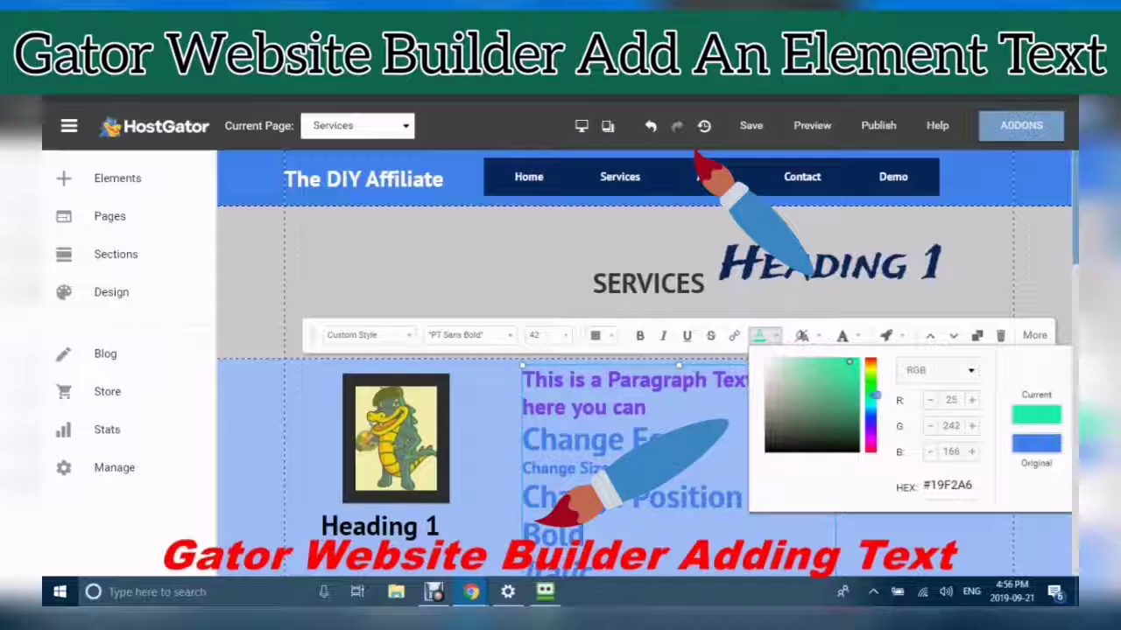
left_click(653, 408)
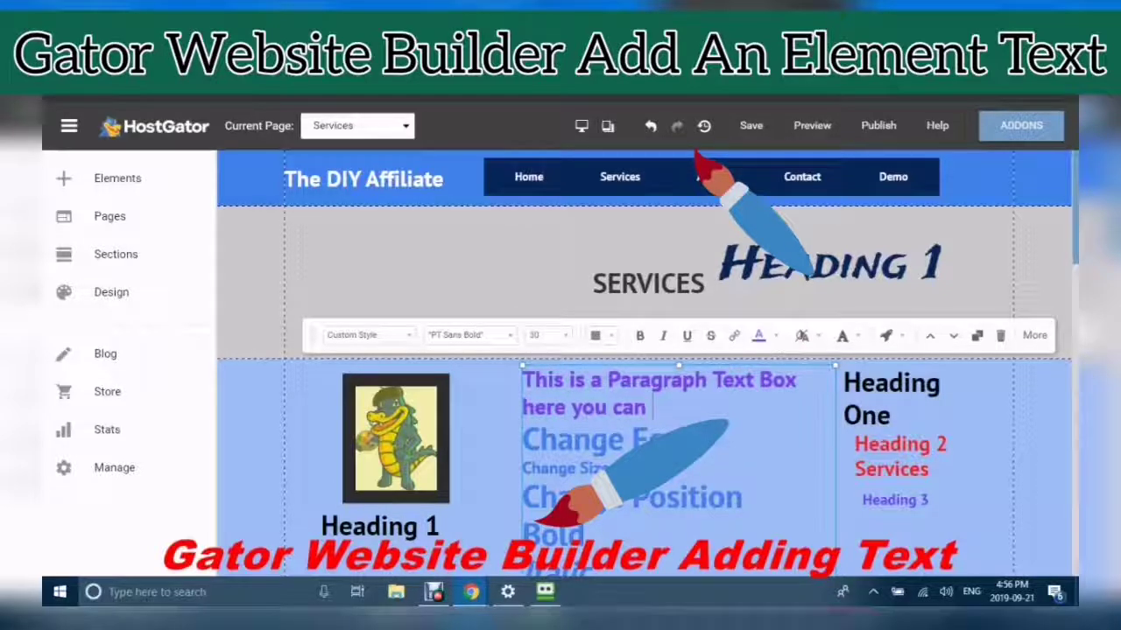
Recolor the "Strike-Through $" line in the paragraph text box with the copied hex color #19F2A6.
scroll(653, 408, "down", 9)
scroll(653, 408, "up", 3)
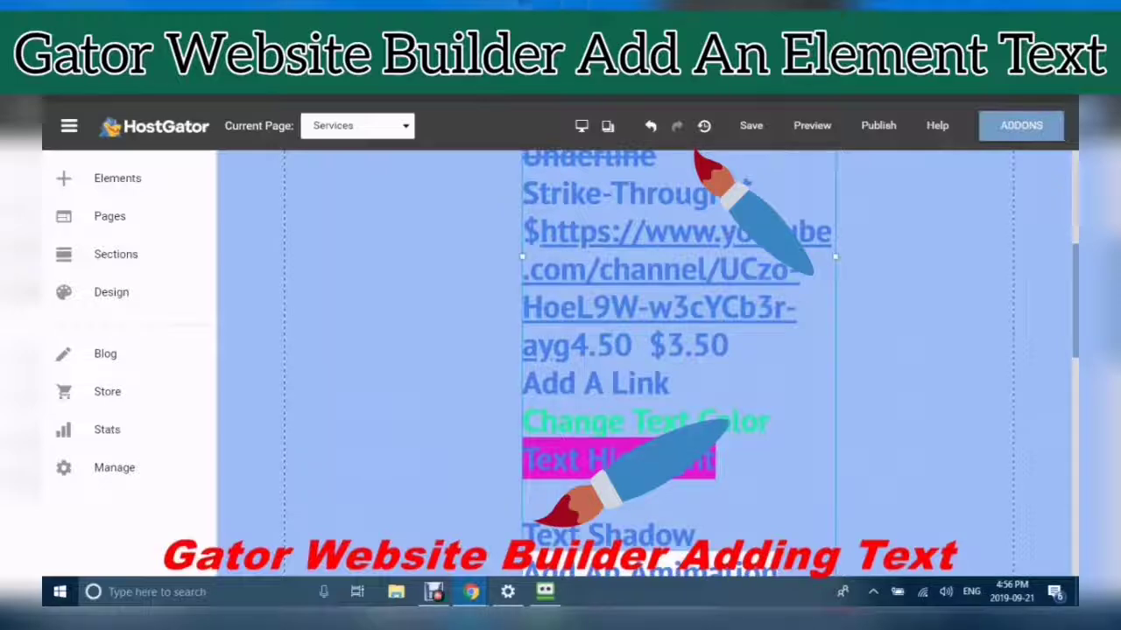
left_click_drag(762, 195, 524, 194)
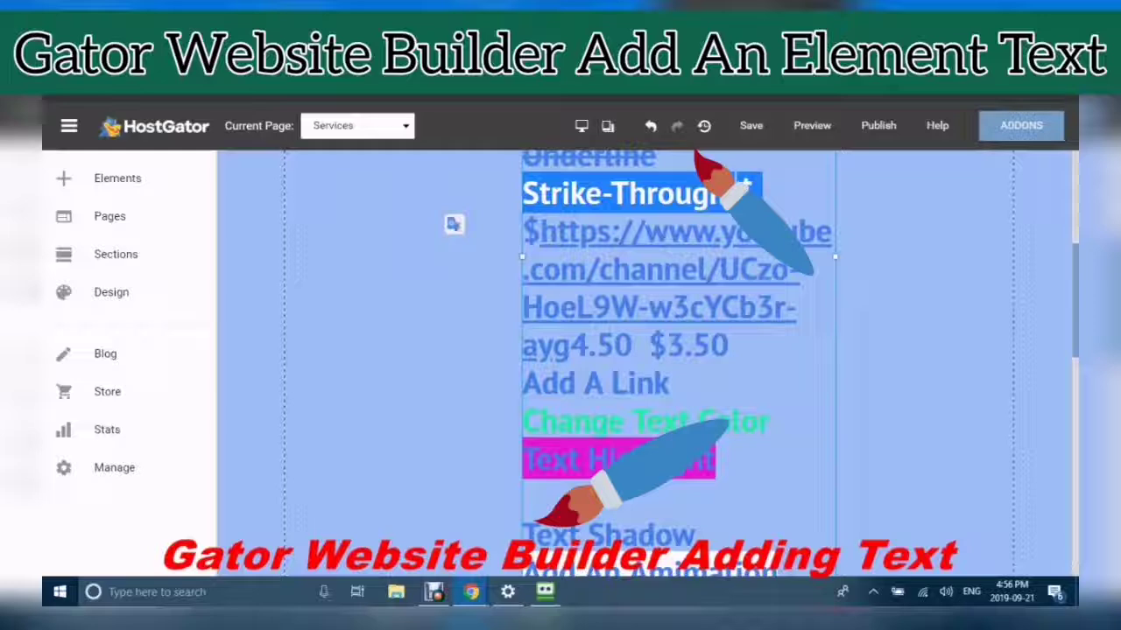
left_click(647, 194)
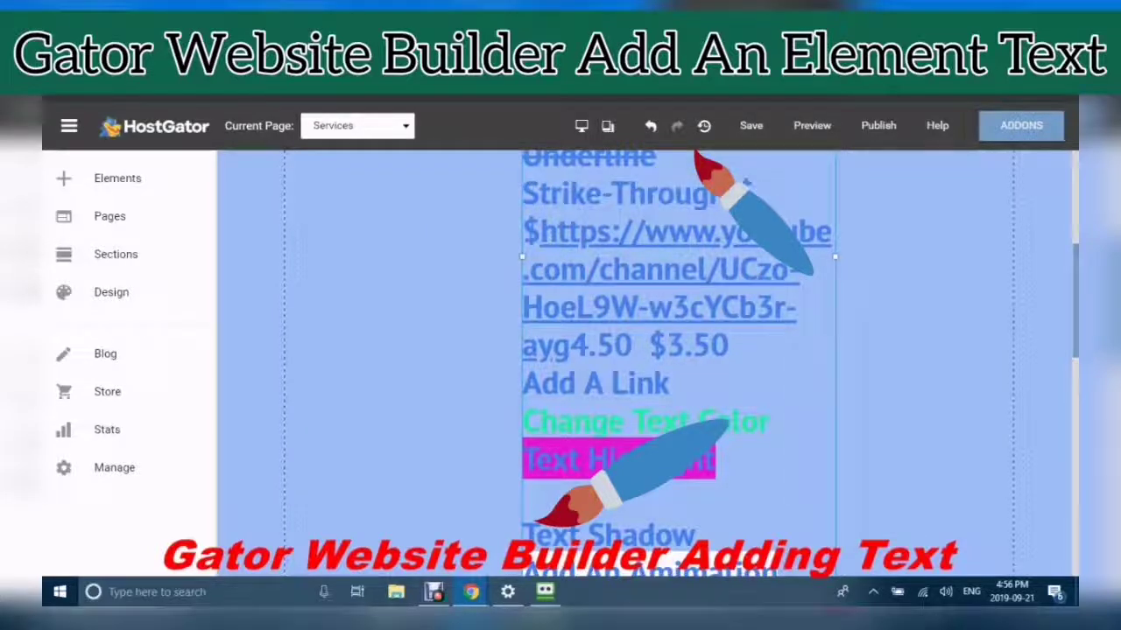
left_click_drag(764, 193, 522, 193)
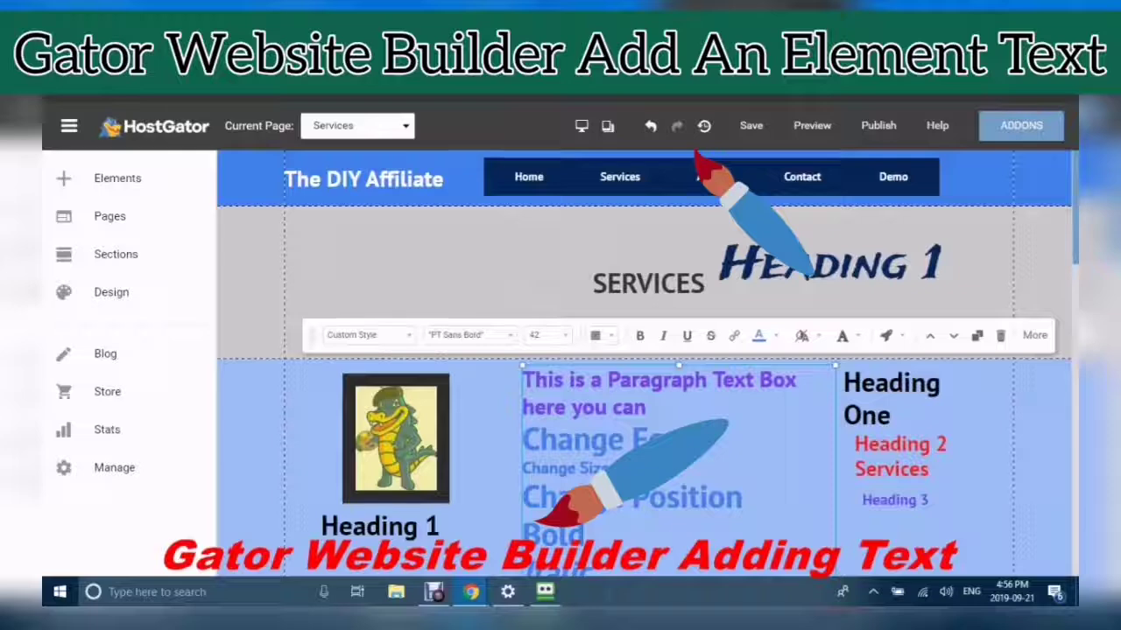
scroll(735, 531, "down", 1)
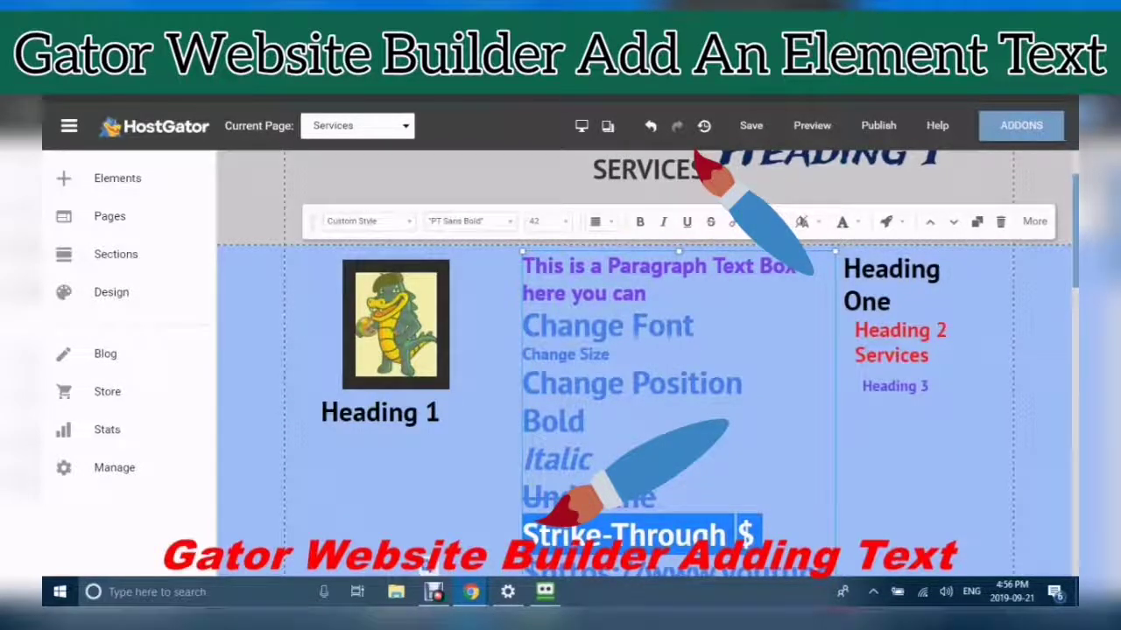
left_click(767, 222)
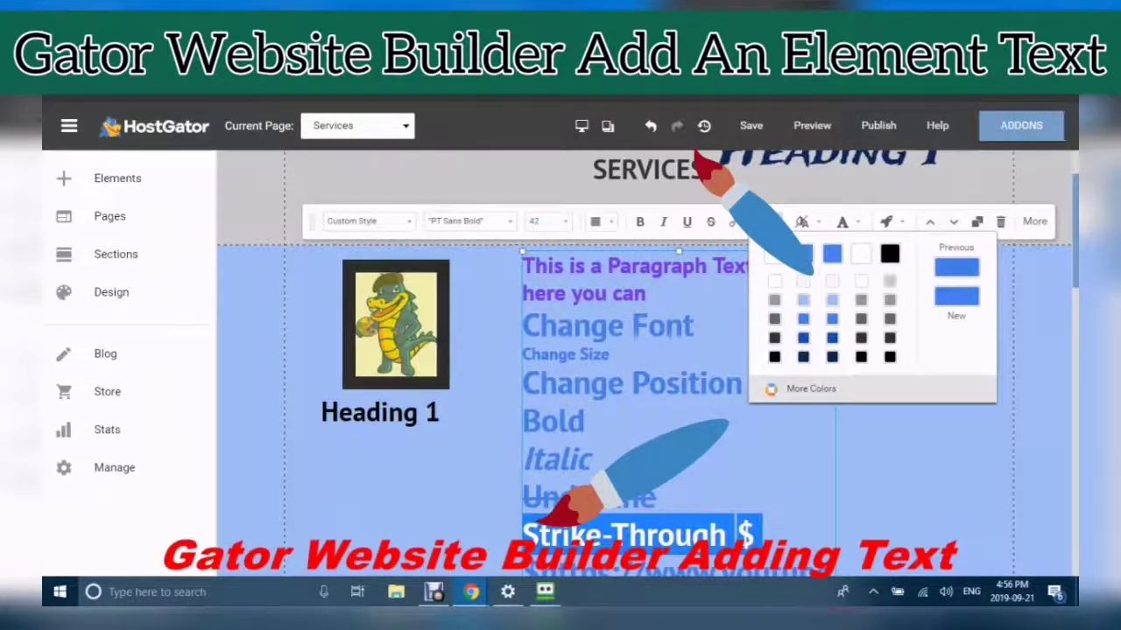
left_click(801, 388)
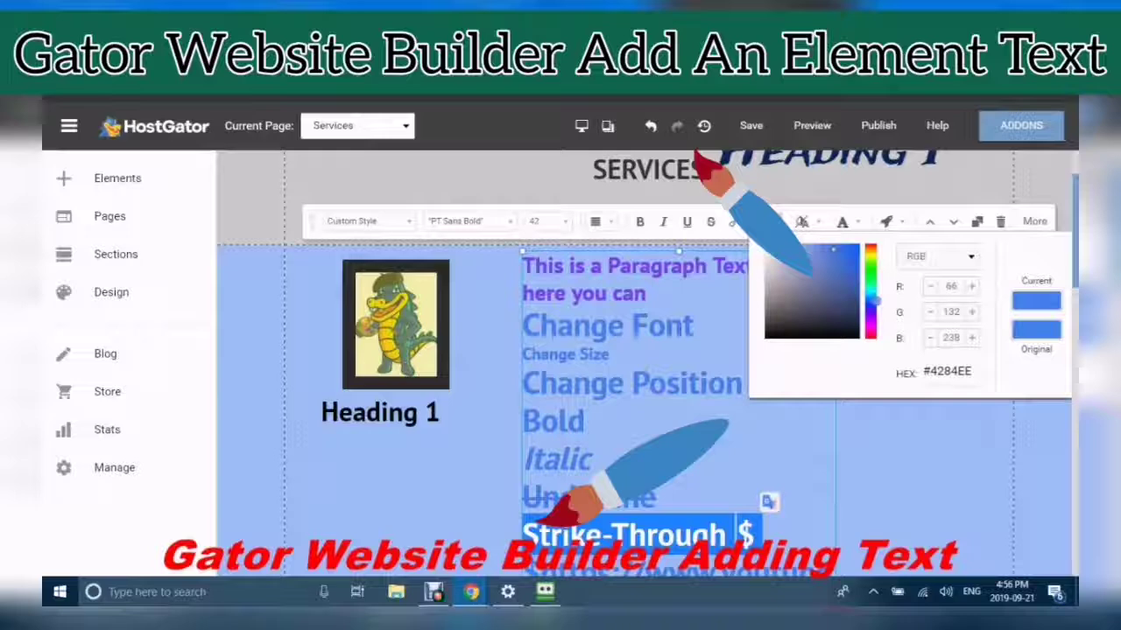
left_click_drag(925, 372, 975, 372)
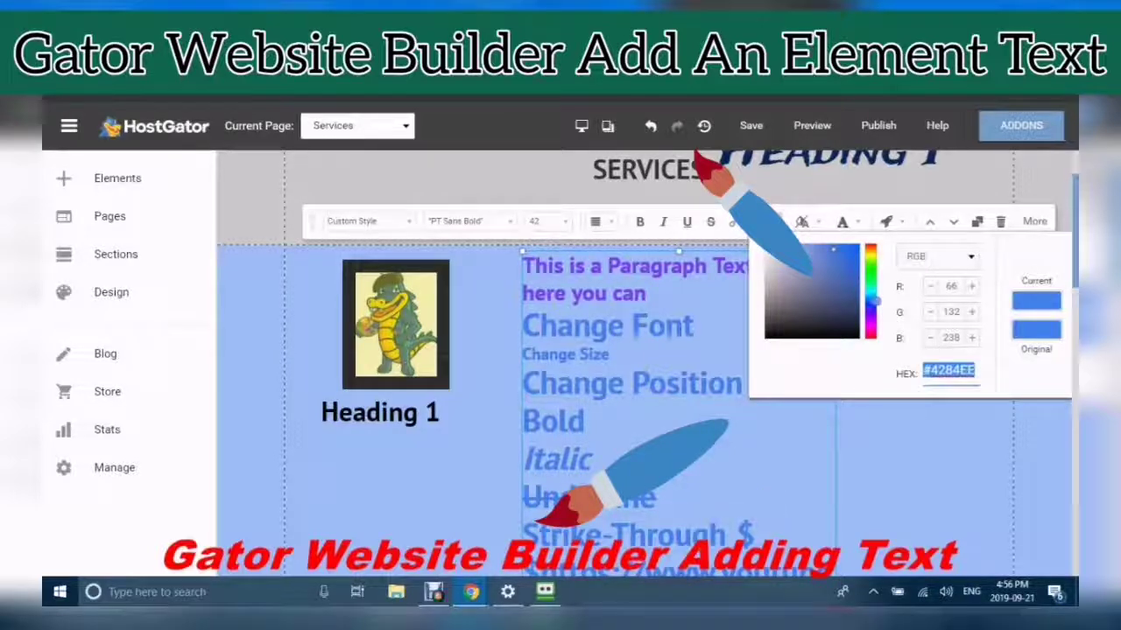
right_click(948, 371)
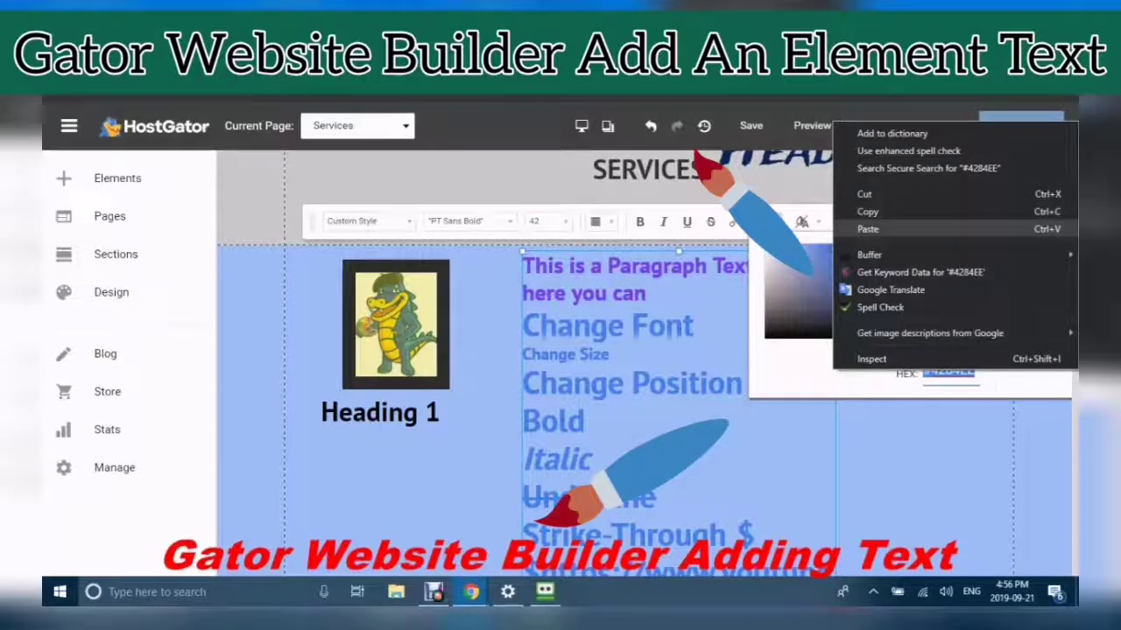
left_click(868, 230)
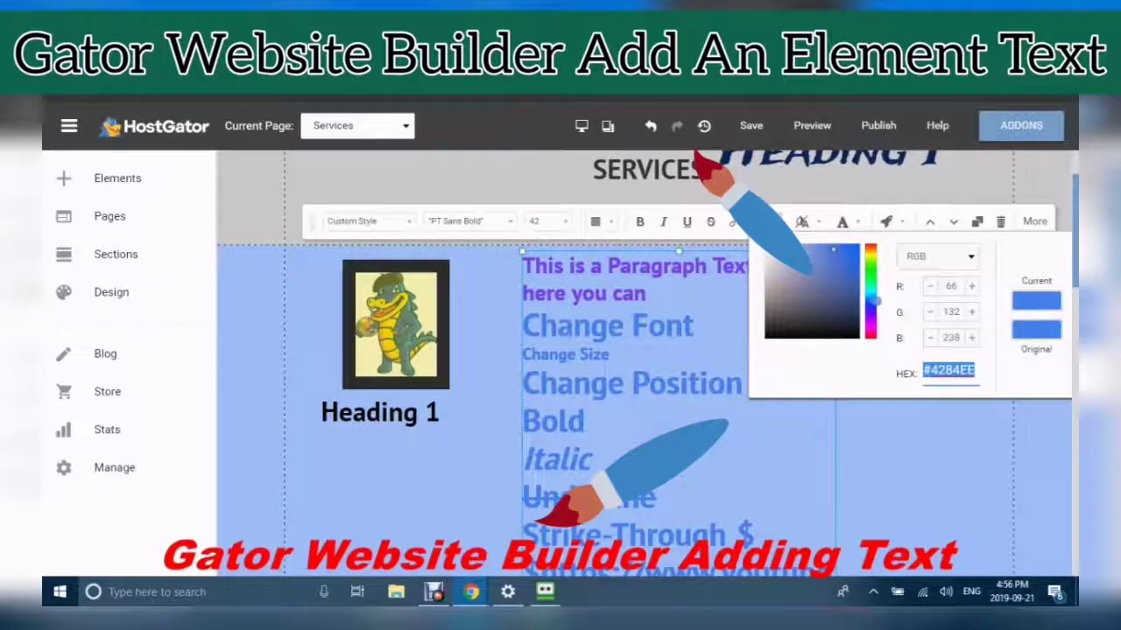
key("ctrl+v")
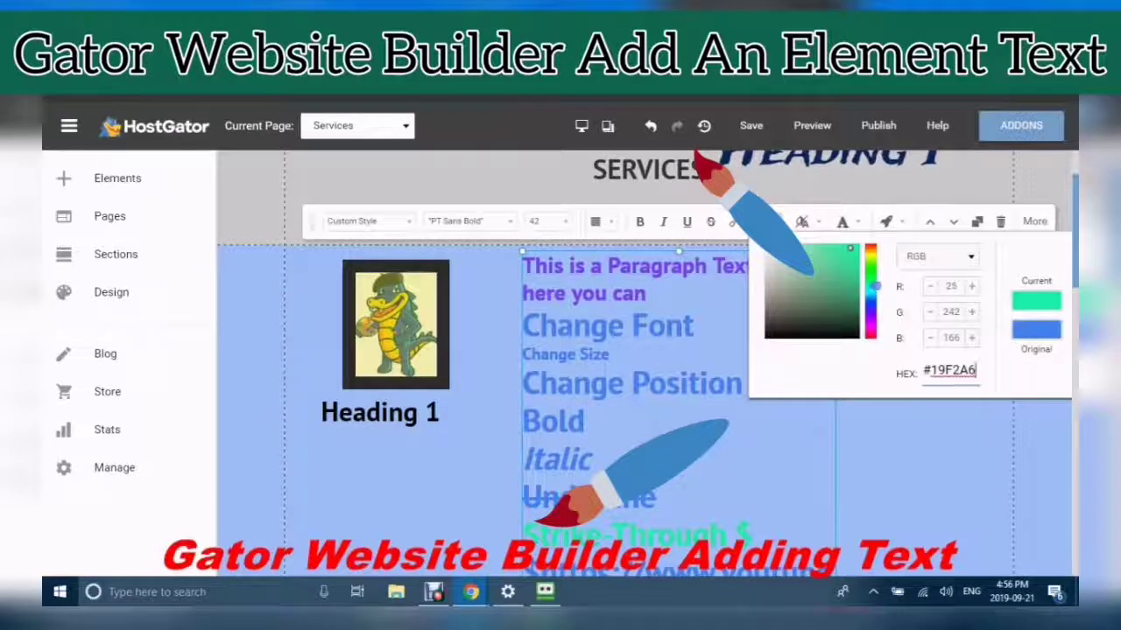
key("Return")
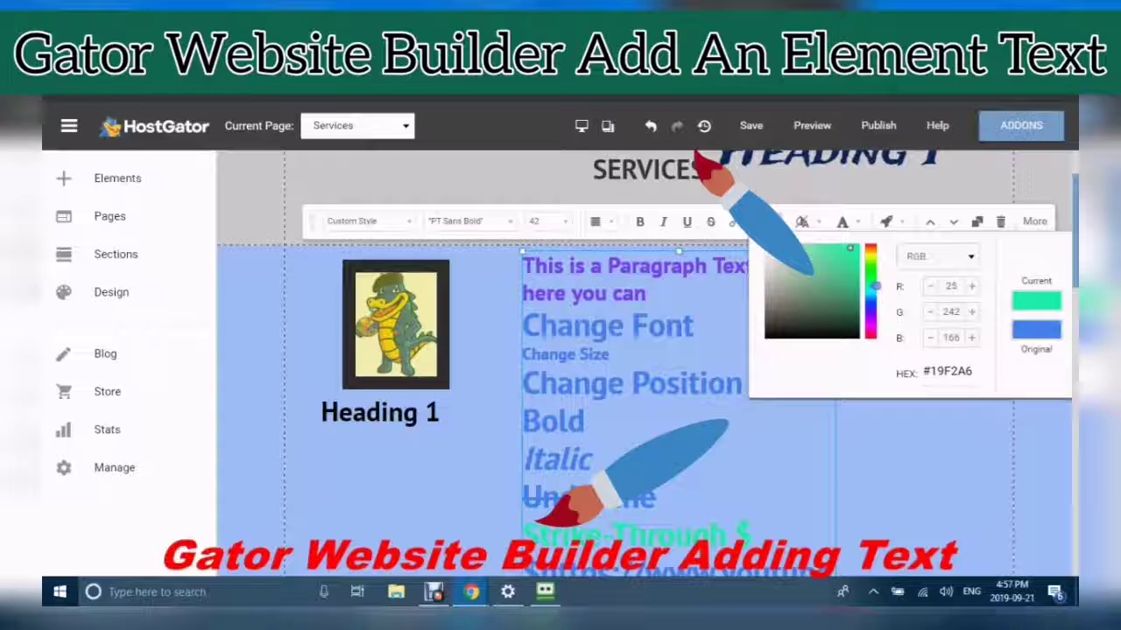
left_click(788, 447)
Compare the text colors of the "Strike-Through $" and "Change Text Color" lines in the paragraph text box.
scroll(788, 447, "down", 4)
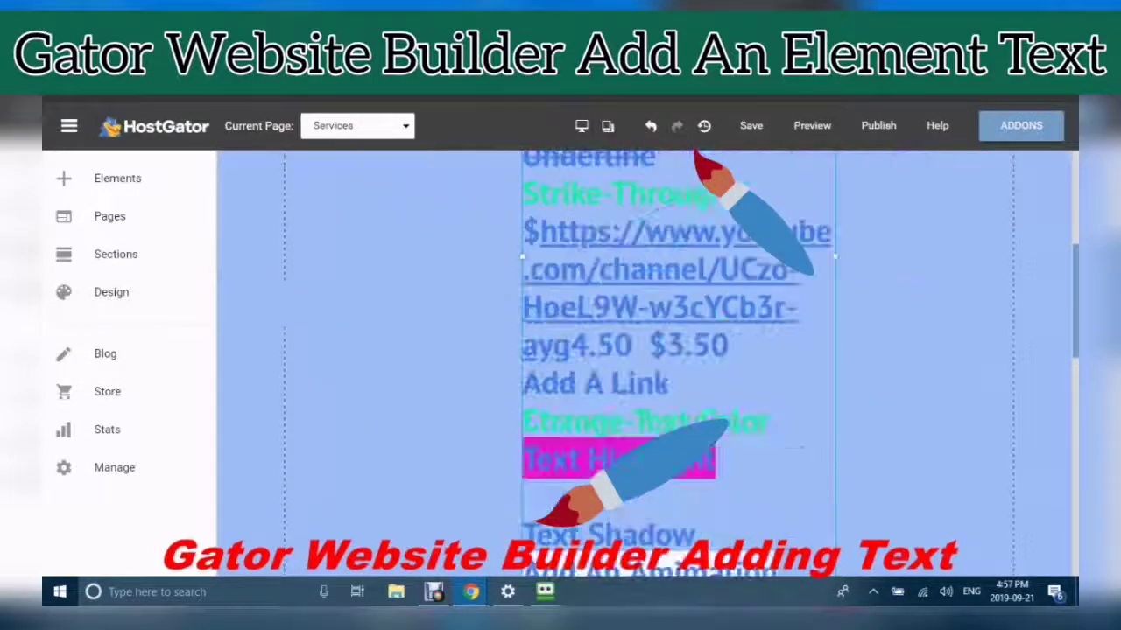
scroll(644, 363, "down", 2)
scroll(644, 363, "up", 4)
scroll(645, 363, "down", 2)
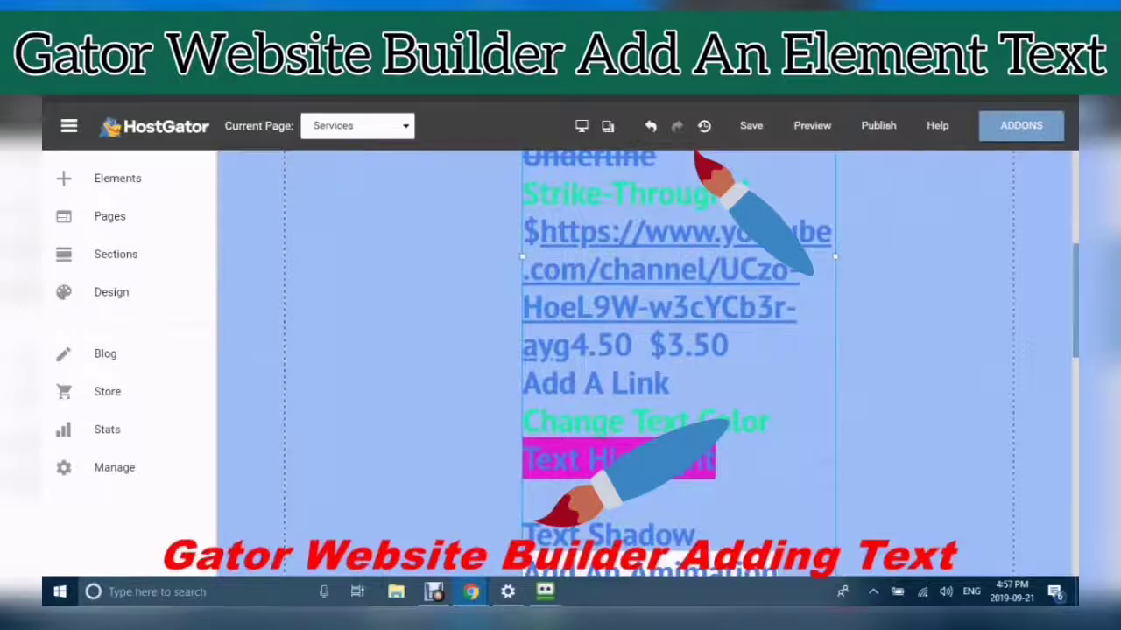
scroll(648, 368, "up", 3)
scroll(648, 367, "up", 3)
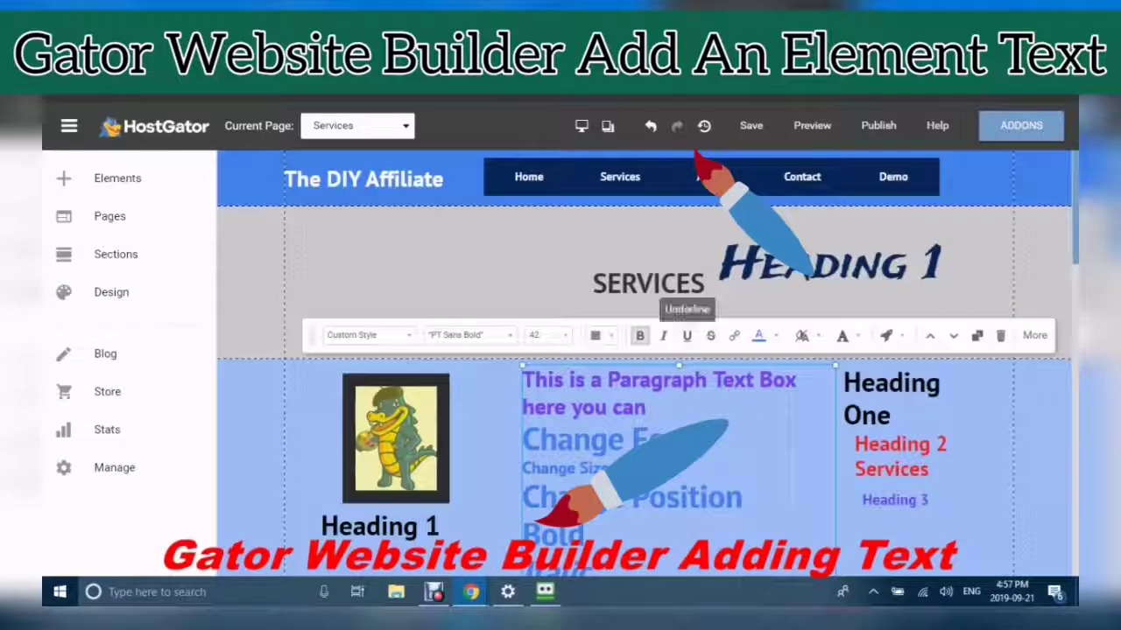
Highlight the "Change Position" line in the paragraph text box with the custom red #D01212.
scroll(647, 368, "down", 2)
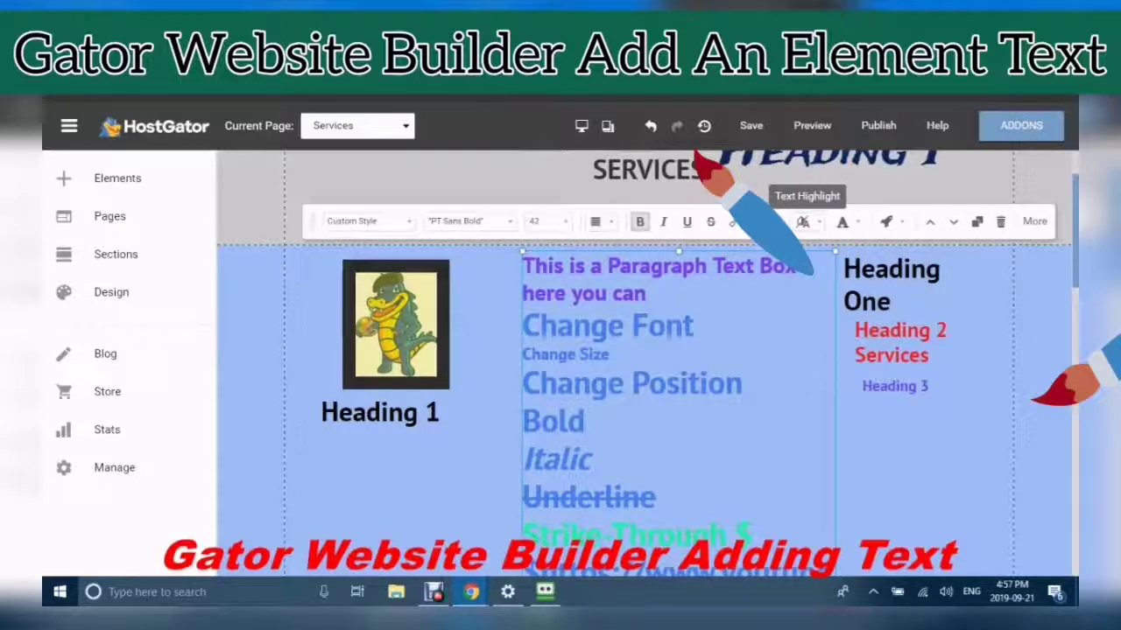
left_click(802, 221)
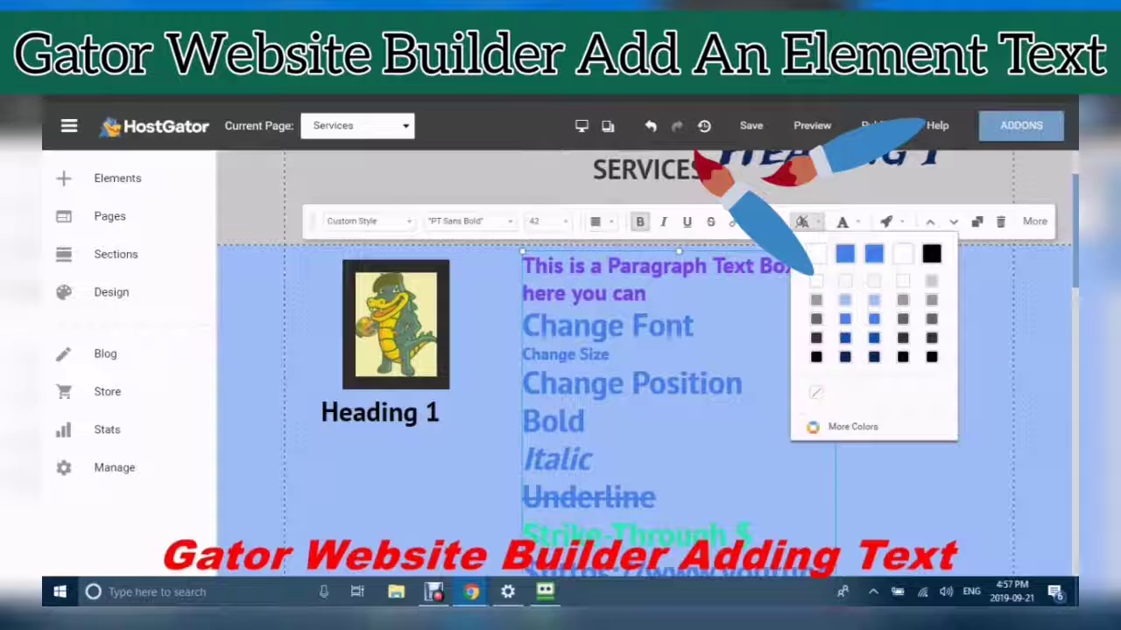
left_click_drag(744, 383, 522, 384)
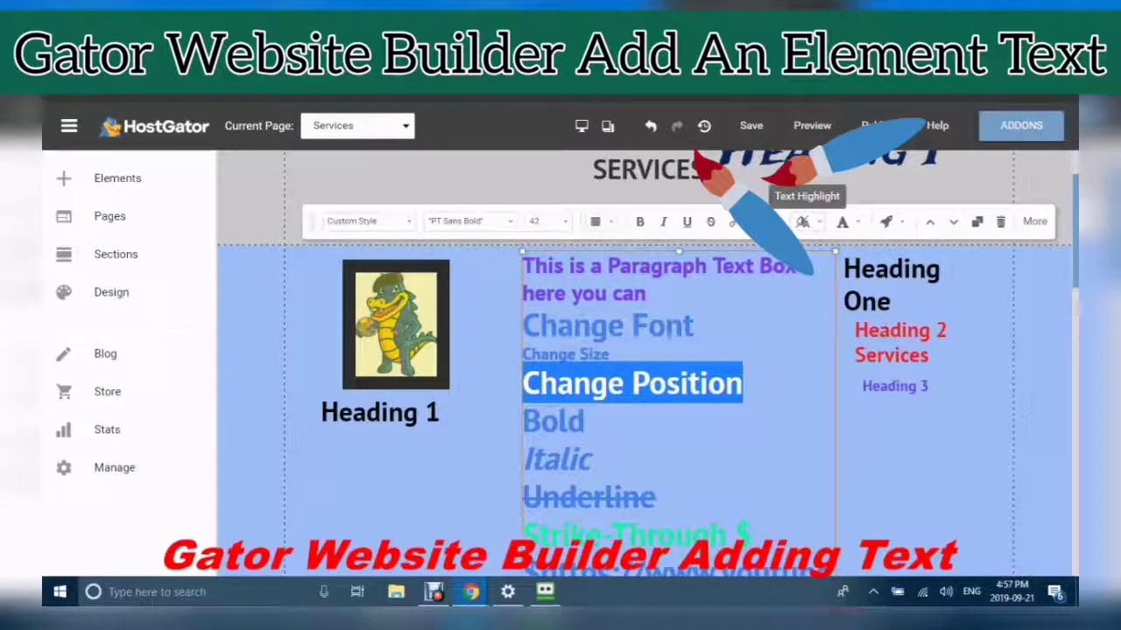
left_click(802, 221)
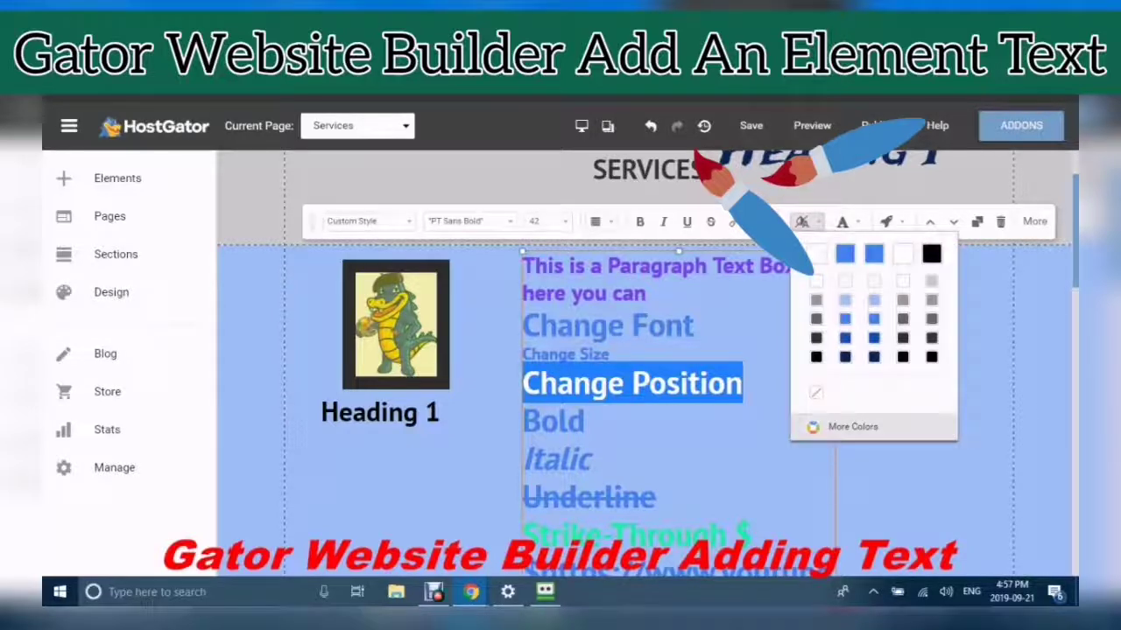
left_click(852, 427)
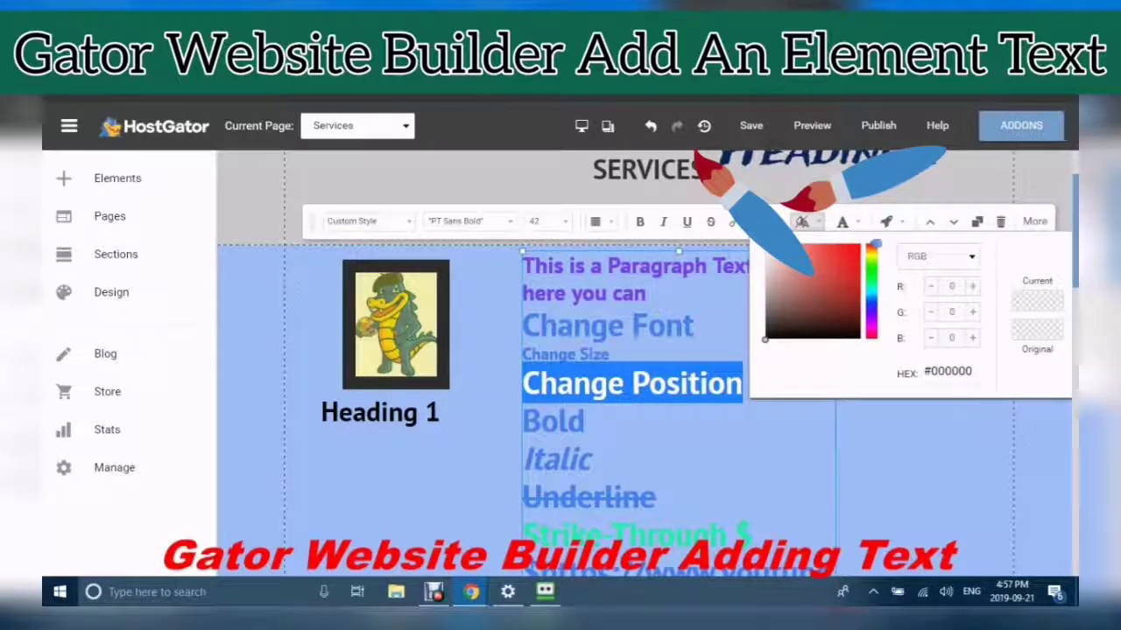
left_click(847, 251)
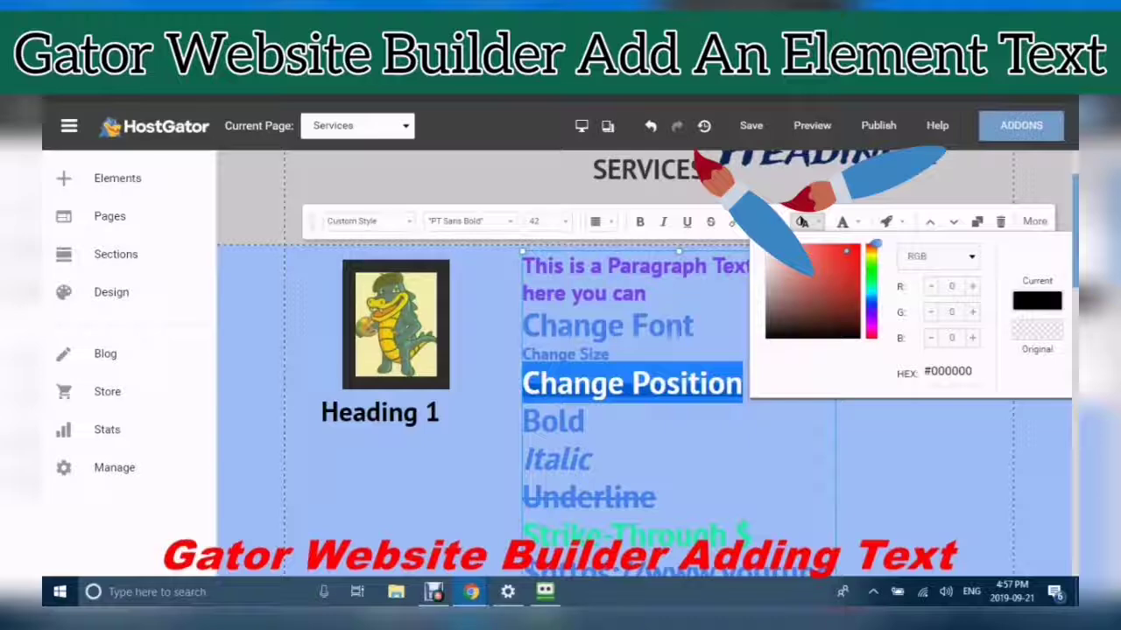
left_click(851, 261)
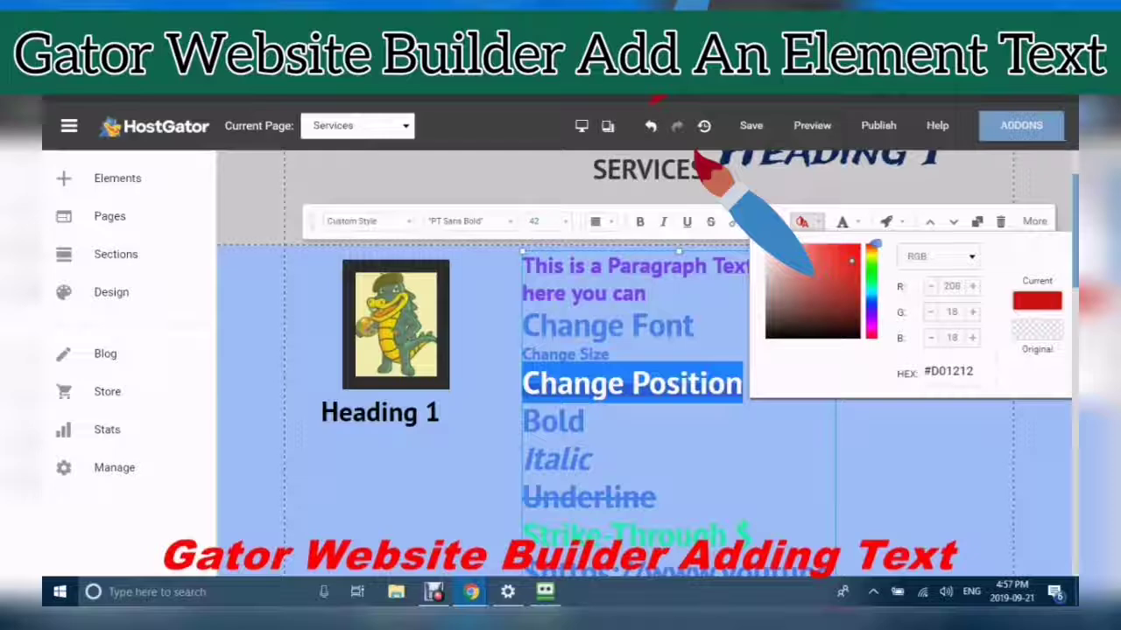
left_click(950, 371)
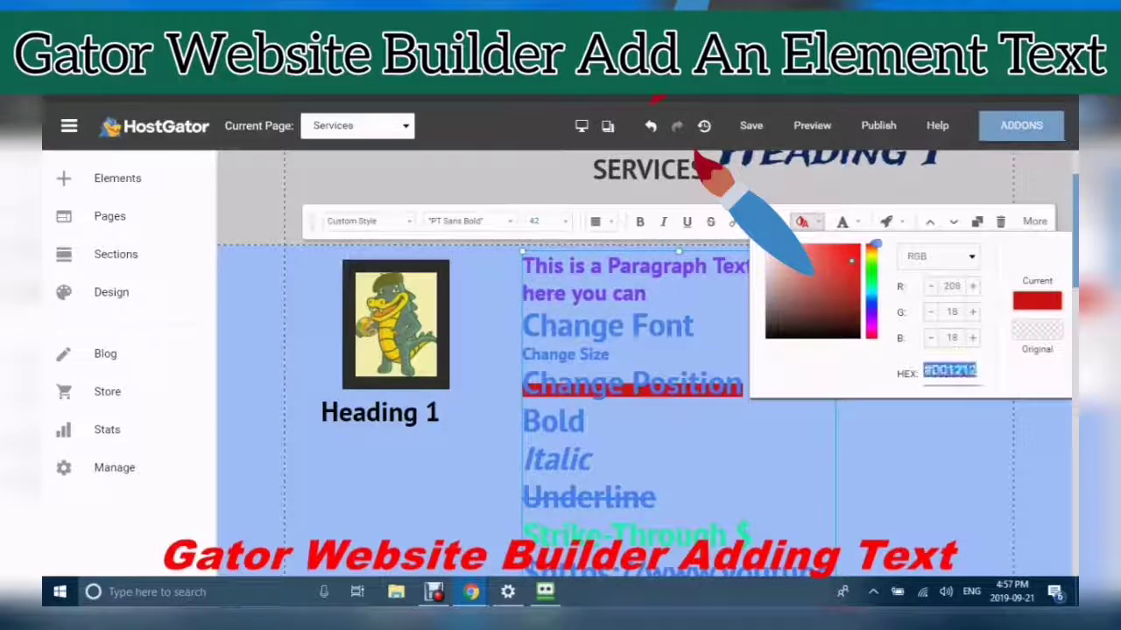
left_click(593, 459)
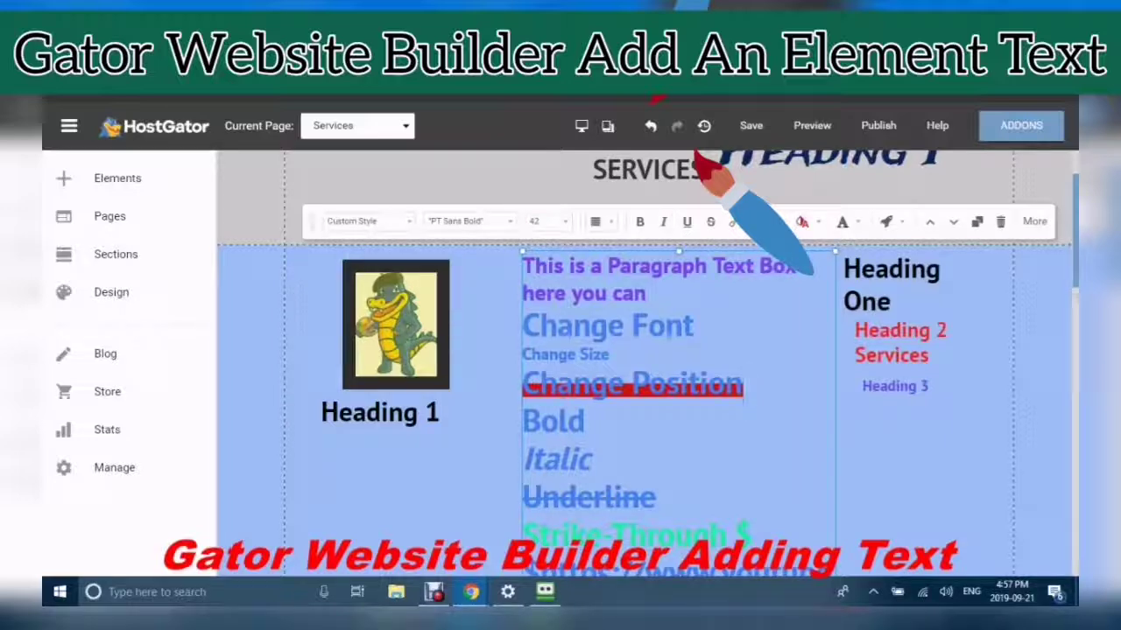
Remove the red text highlight from the "Change Position" line and deselect it.
left_click(802, 222)
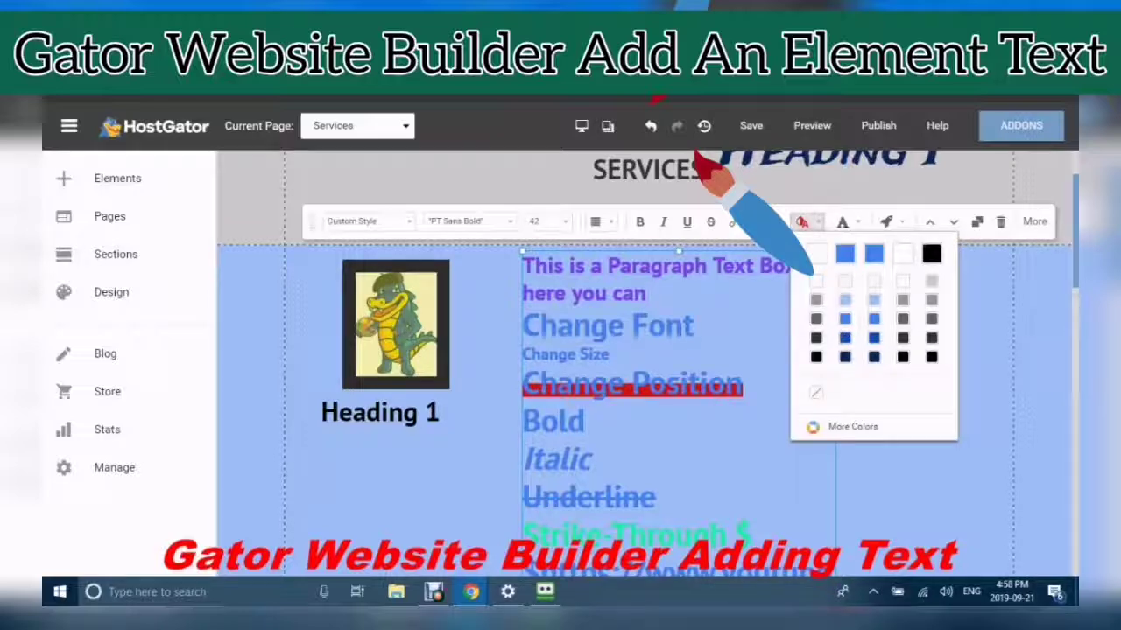
left_click(802, 222)
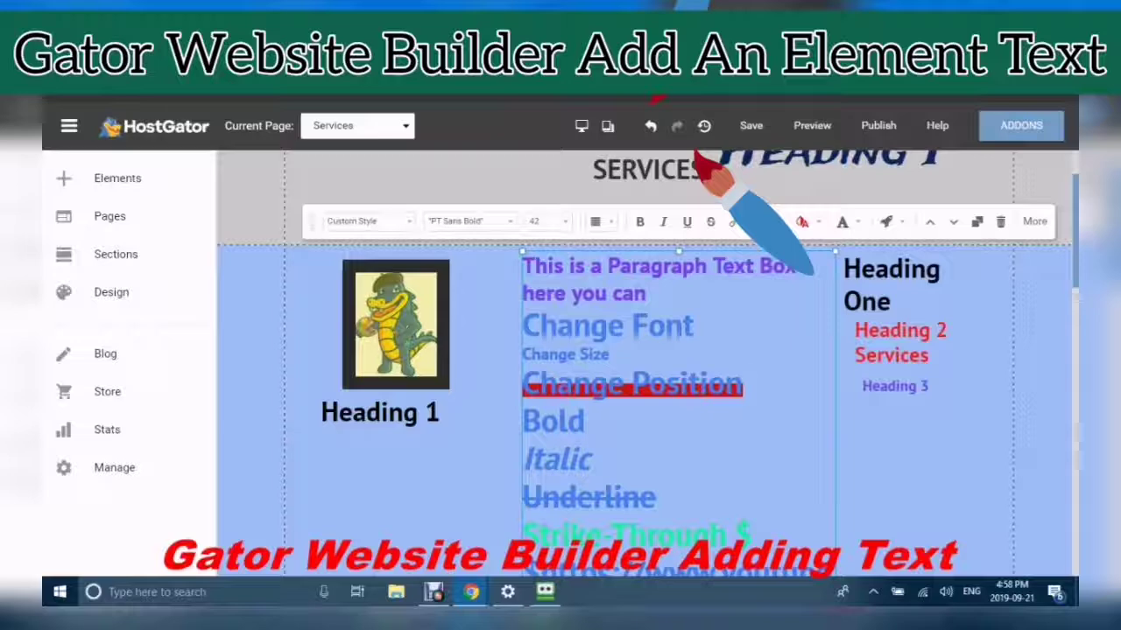
key("shift+Home")
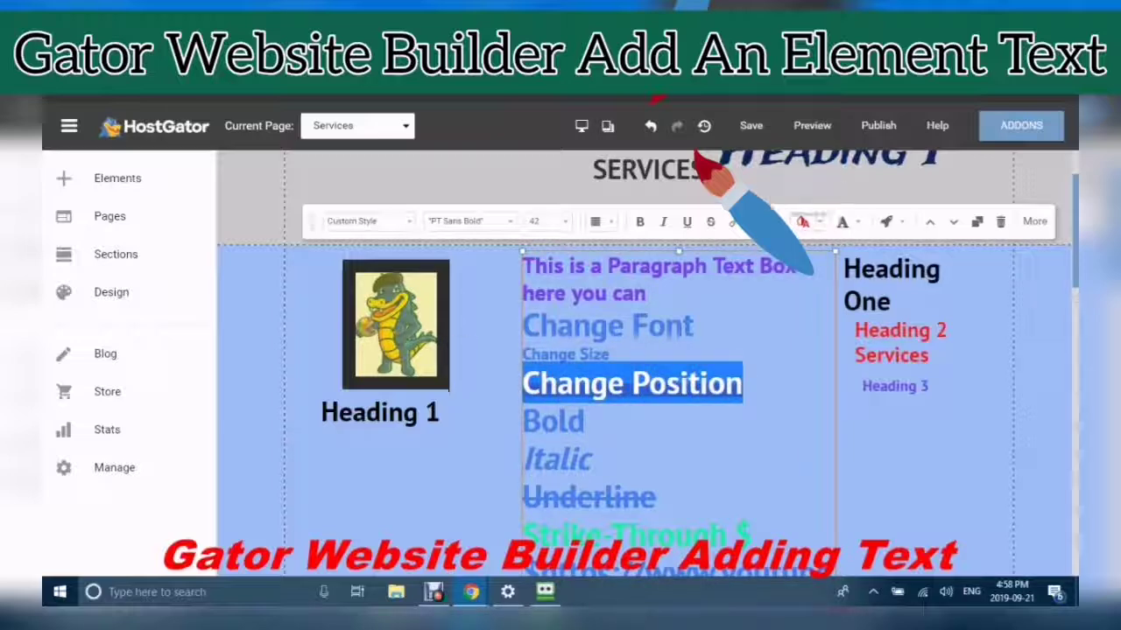
left_click(802, 222)
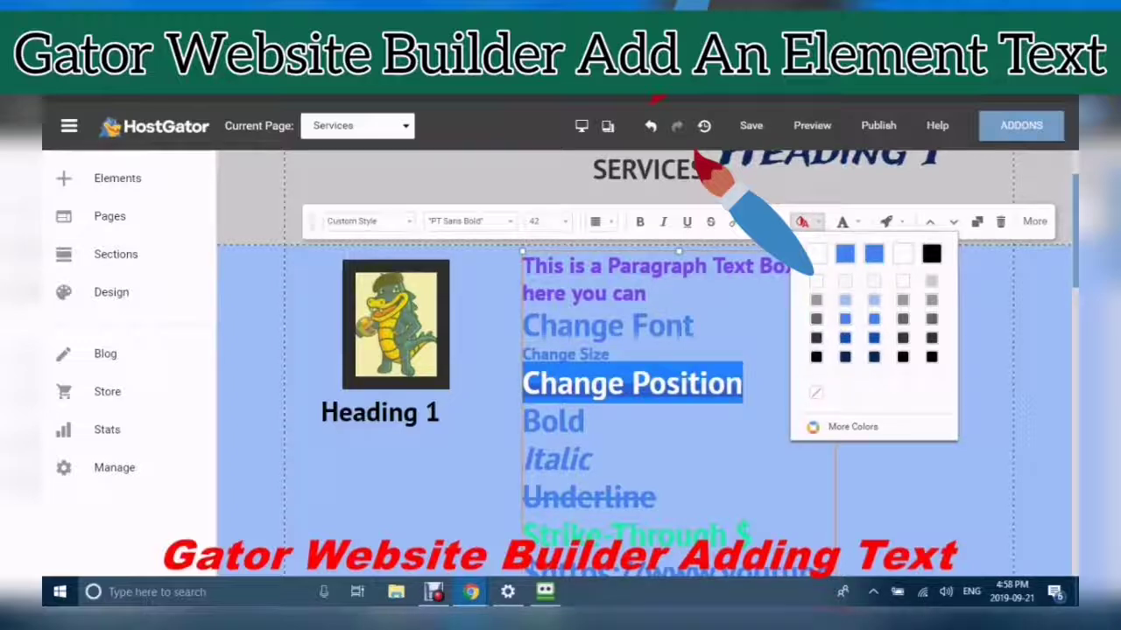
left_click(802, 222)
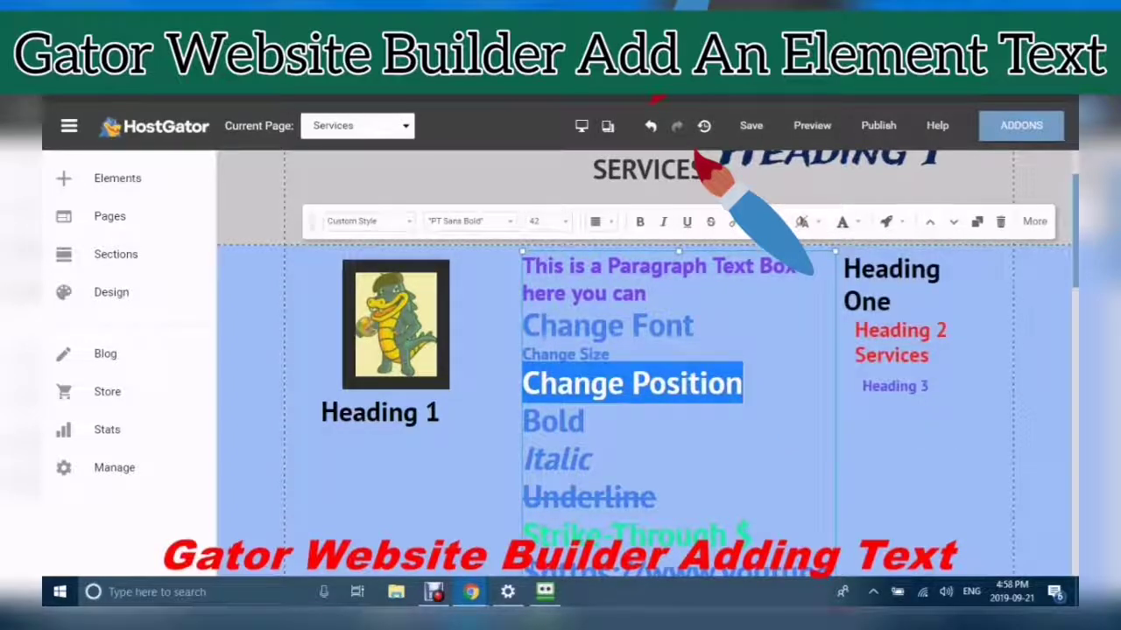
left_click(585, 422)
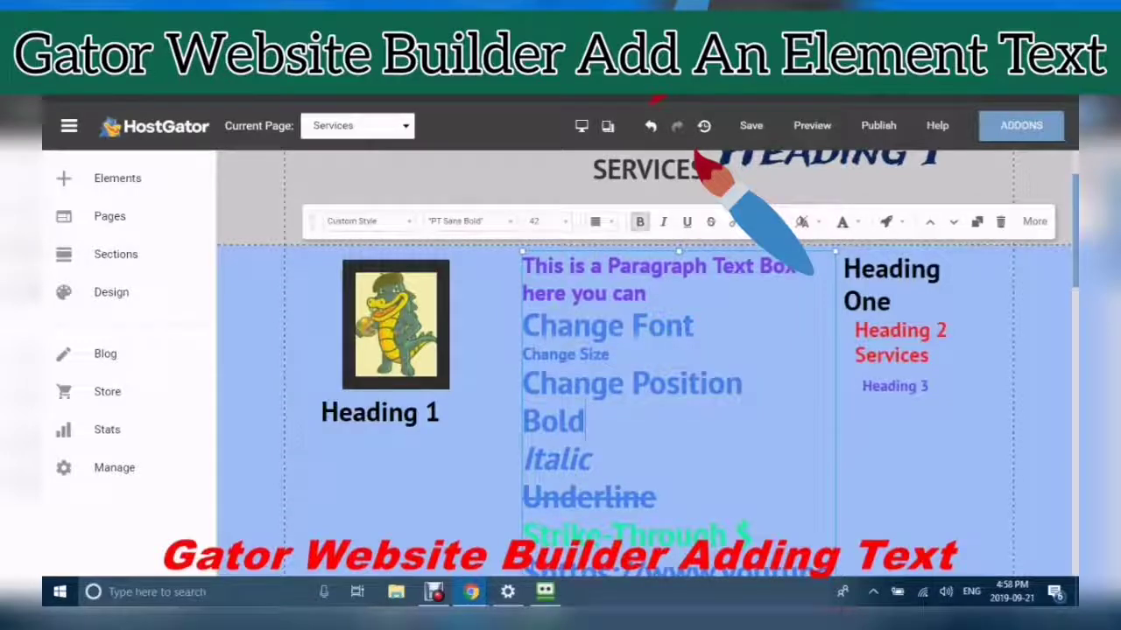
Browse the highlight colors and shadow options for the "Change Position" line and try a black shadow on the paragraph text.
triple_click(632, 383)
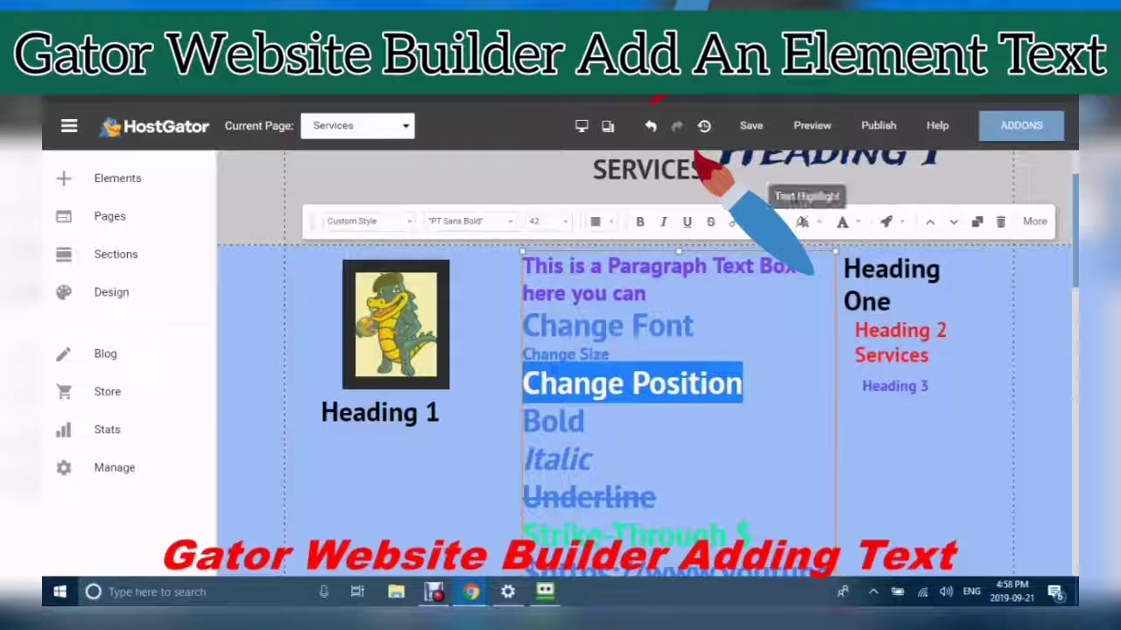
left_click(802, 221)
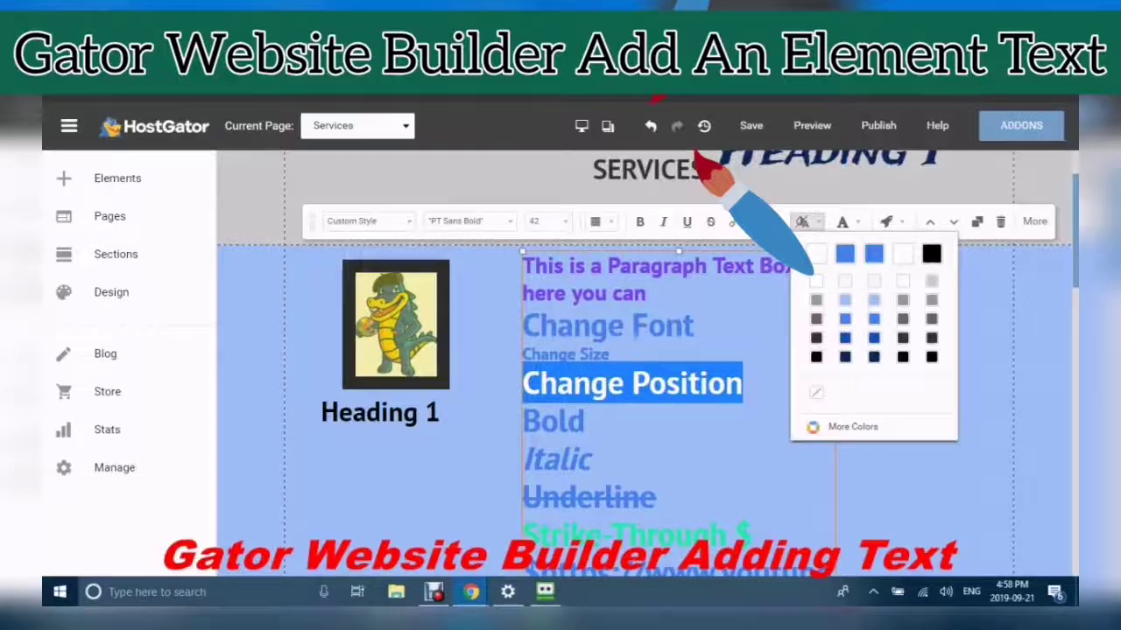
left_click(802, 222)
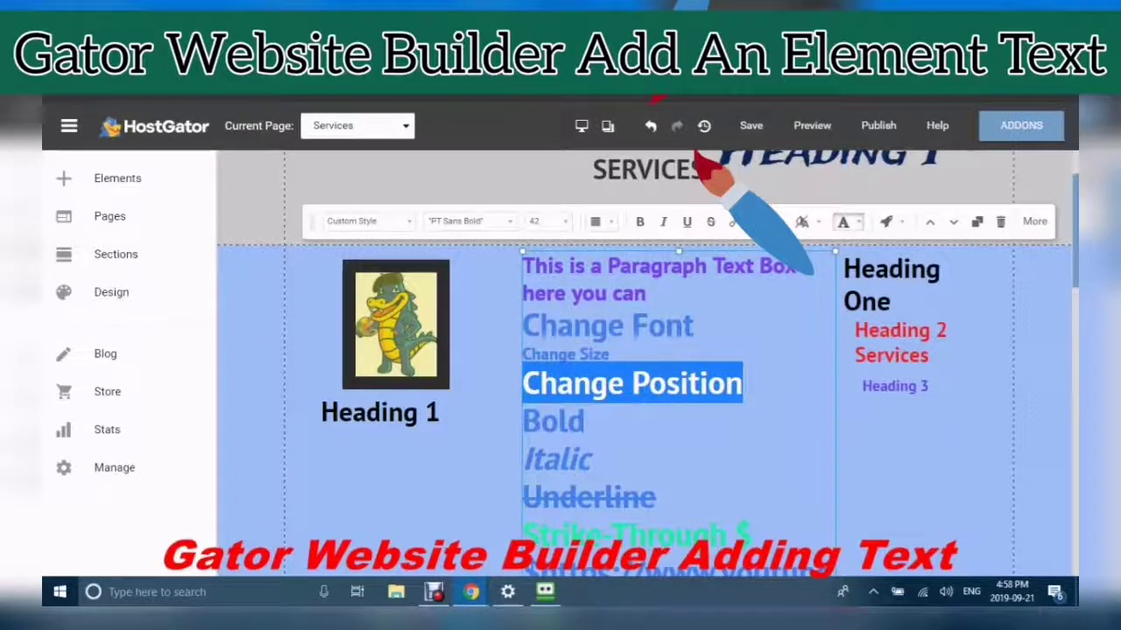
left_click(842, 221)
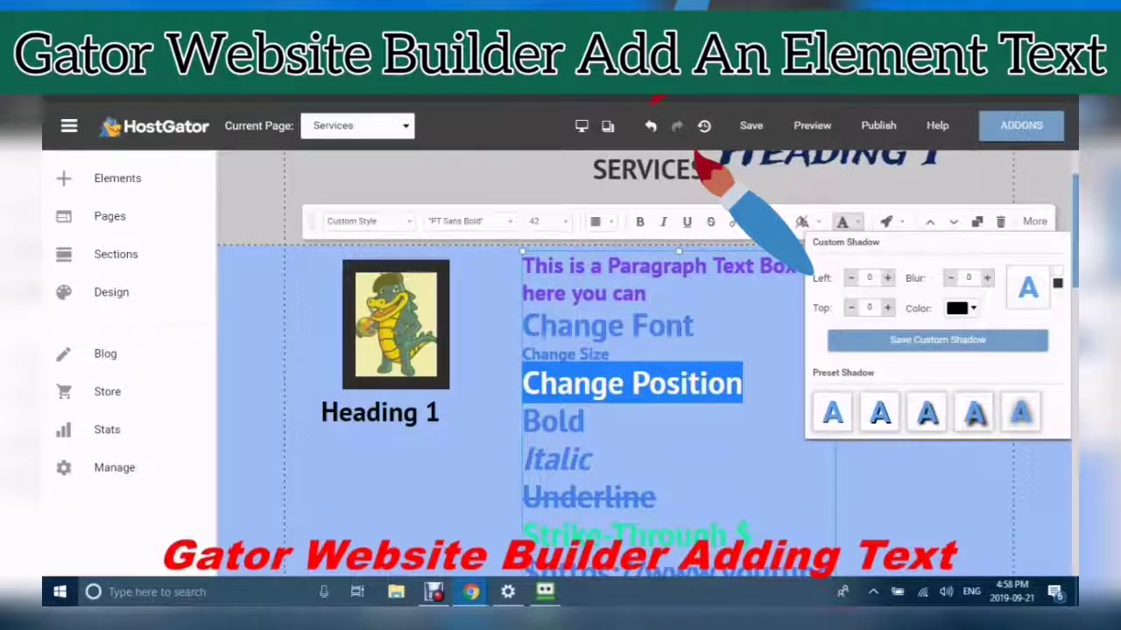
left_click(802, 221)
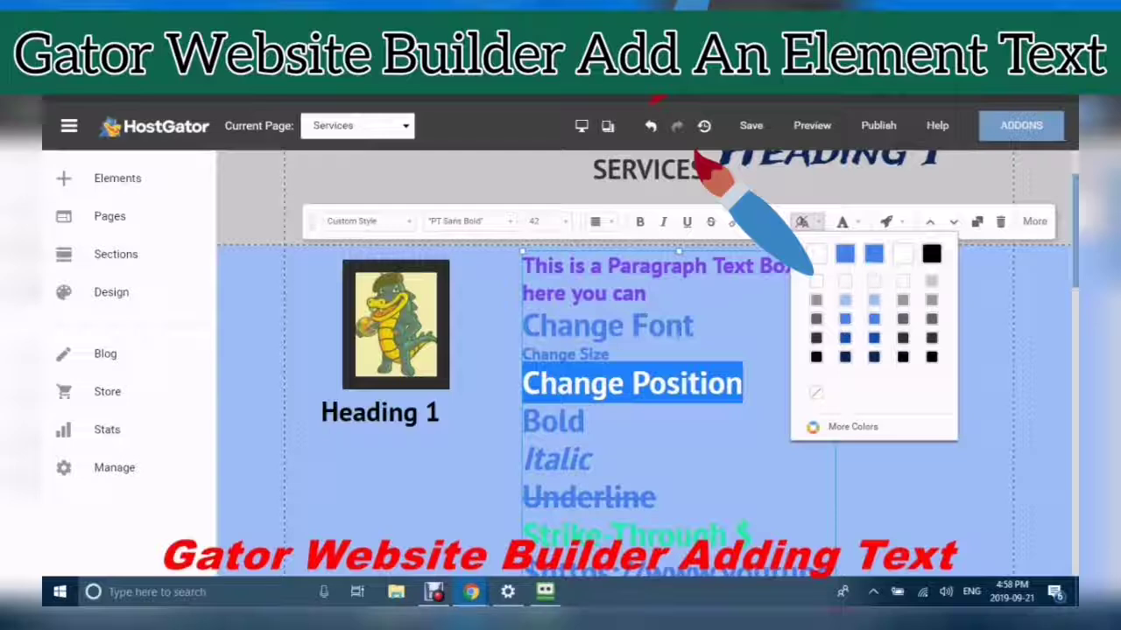
left_click(591, 459)
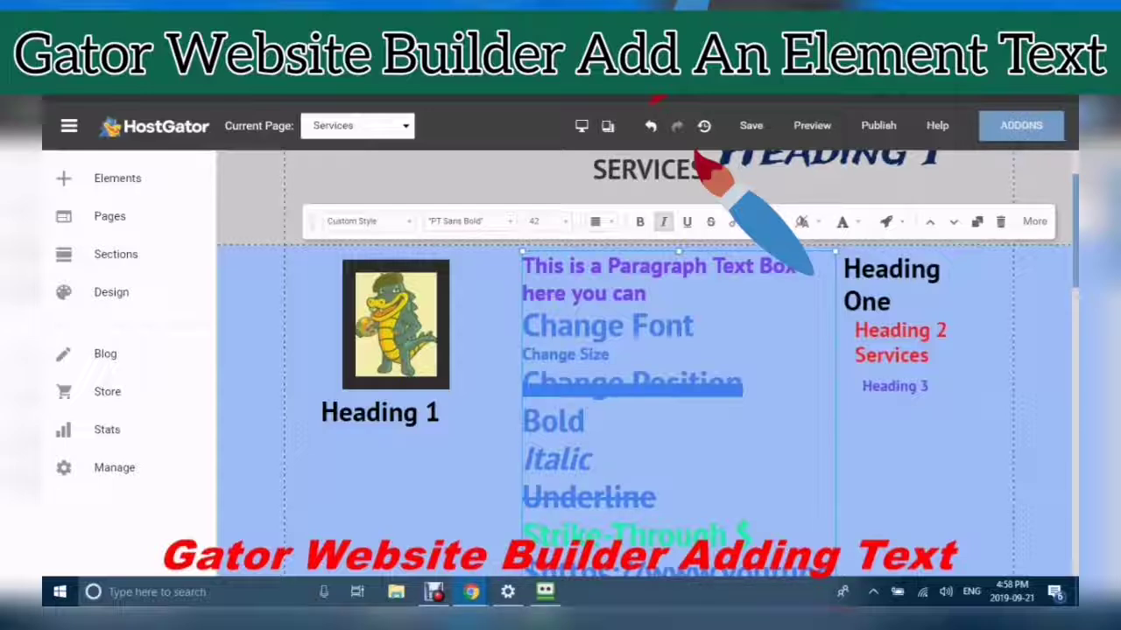
left_click(802, 222)
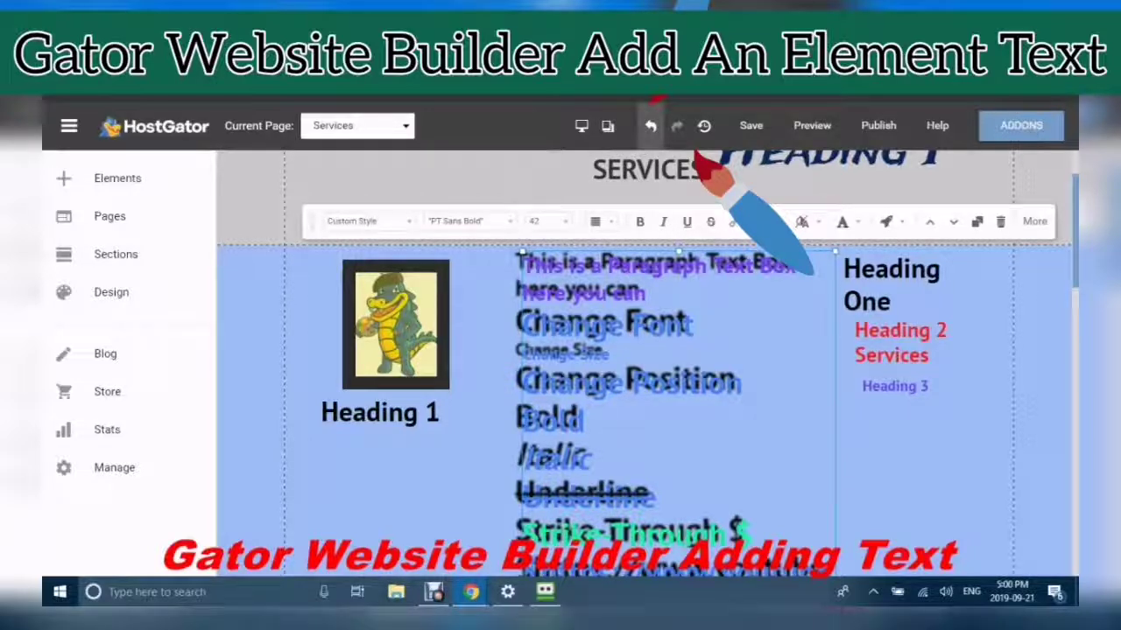
Undo the black text shadow and the recent formatting changes in the paragraph text box, trying the redo function as well.
left_click(650, 125)
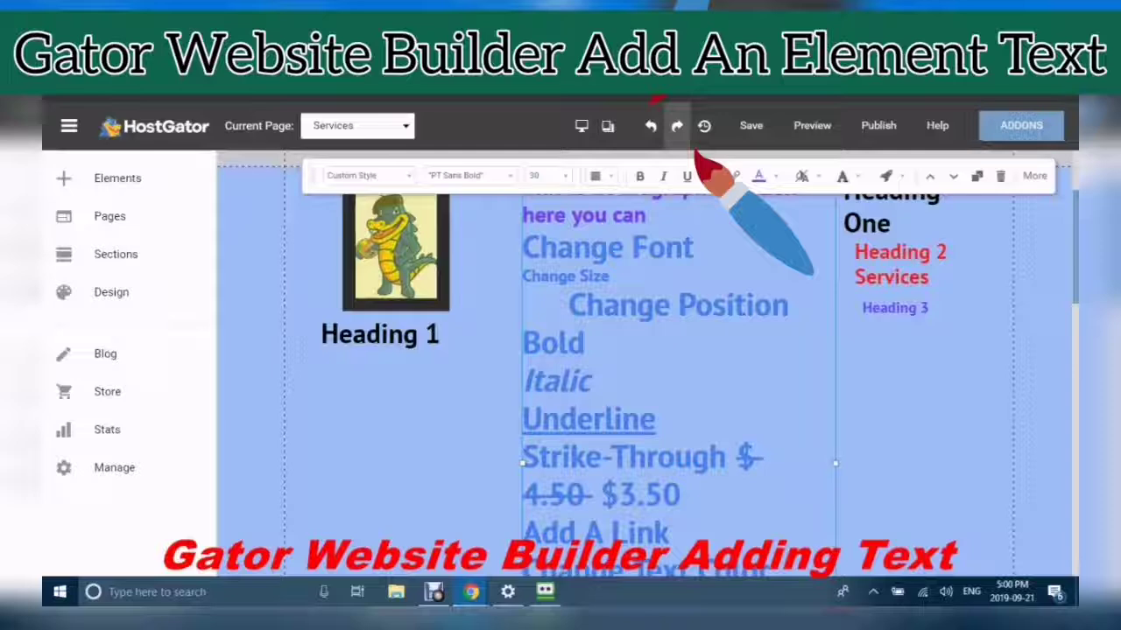
left_click(677, 126)
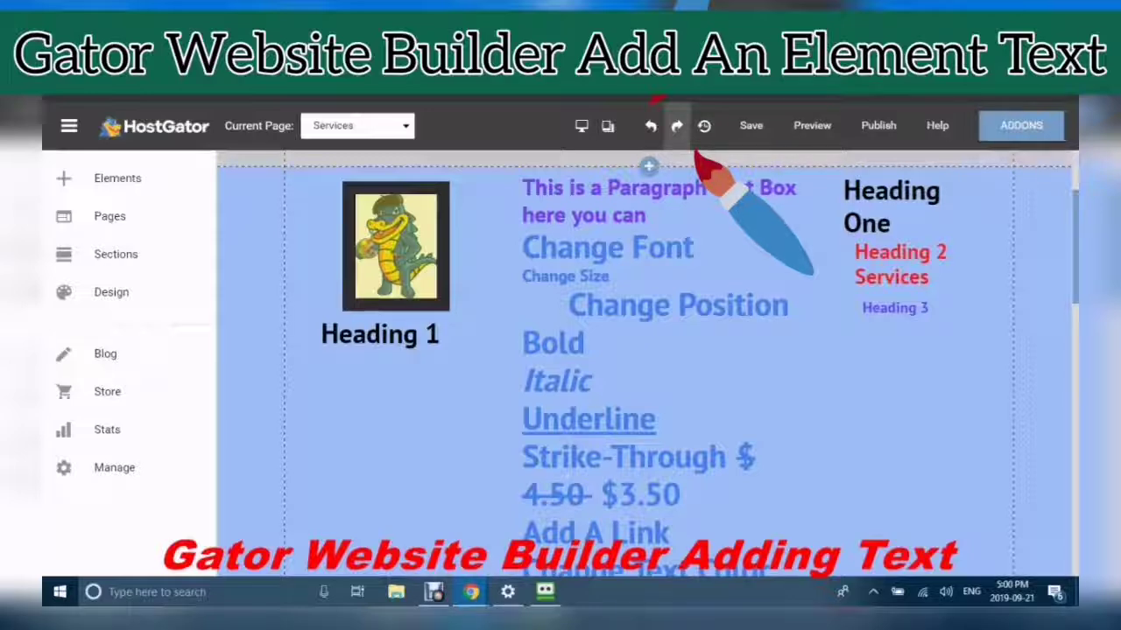
left_click(677, 126)
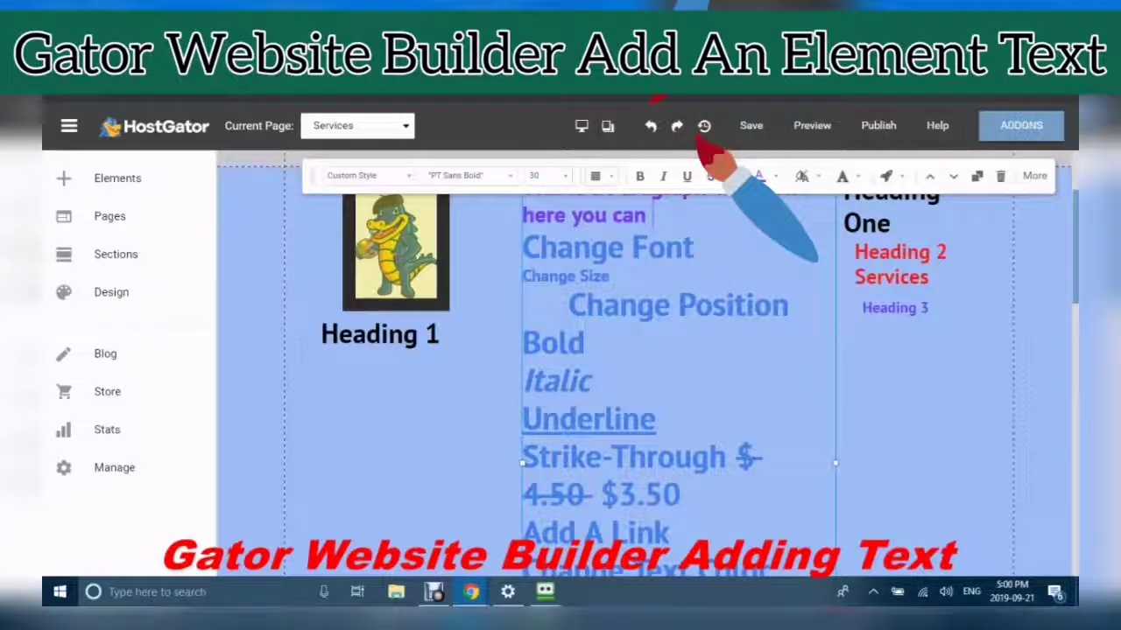
scroll(704, 145, "up", 2)
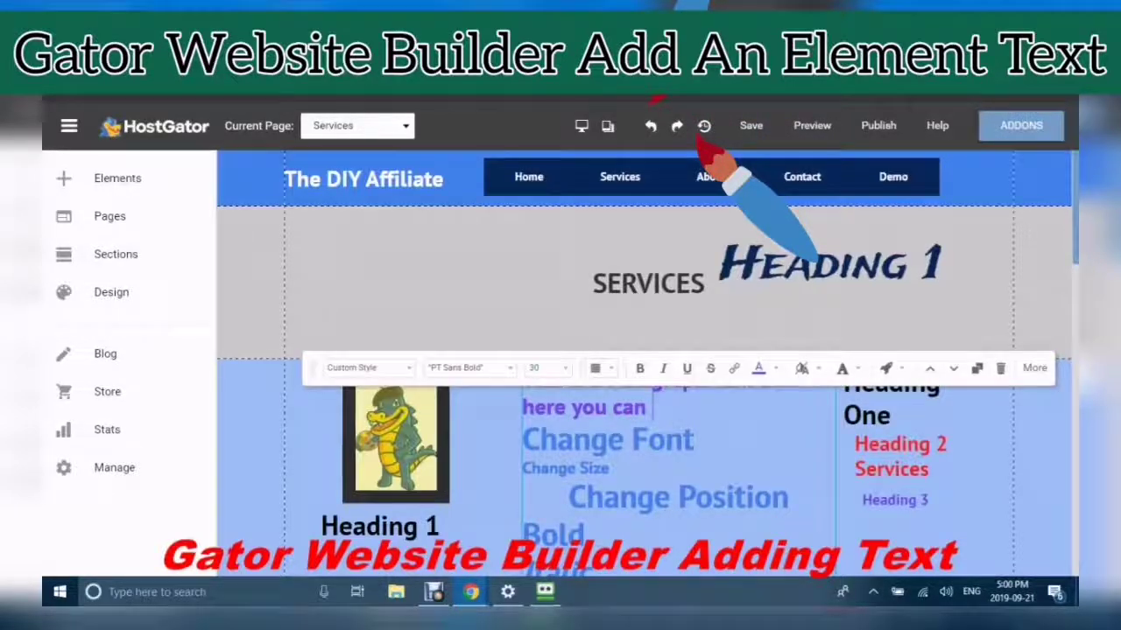
scroll(705, 145, "down", 5)
scroll(705, 144, "up", 3)
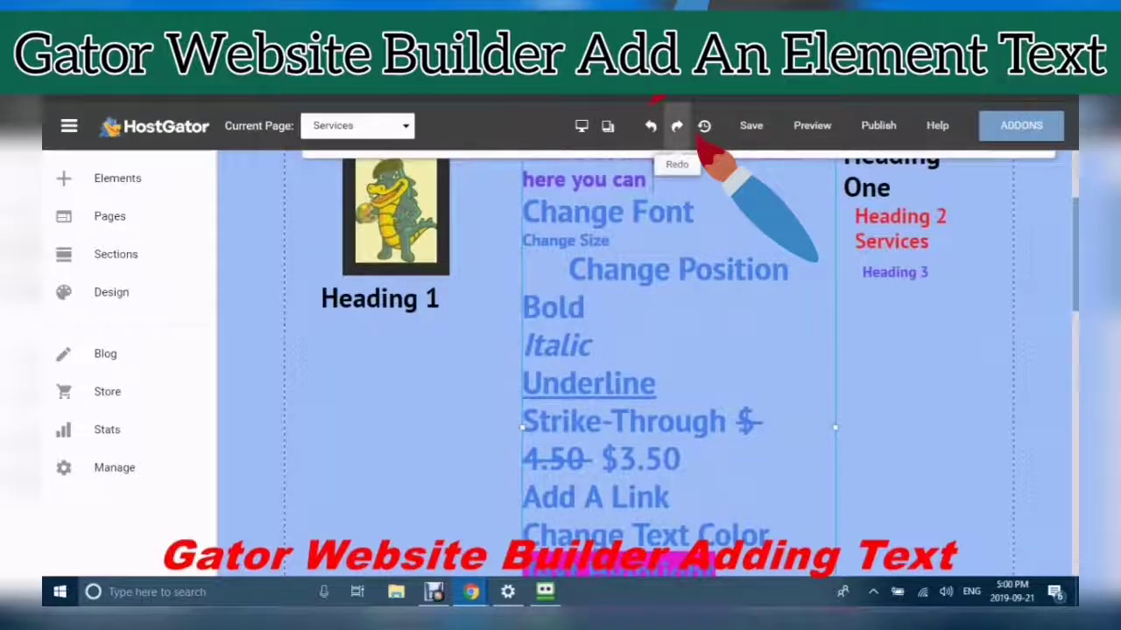
Redo the black shadow on the paragraph text box and undo it again.
left_click(678, 127)
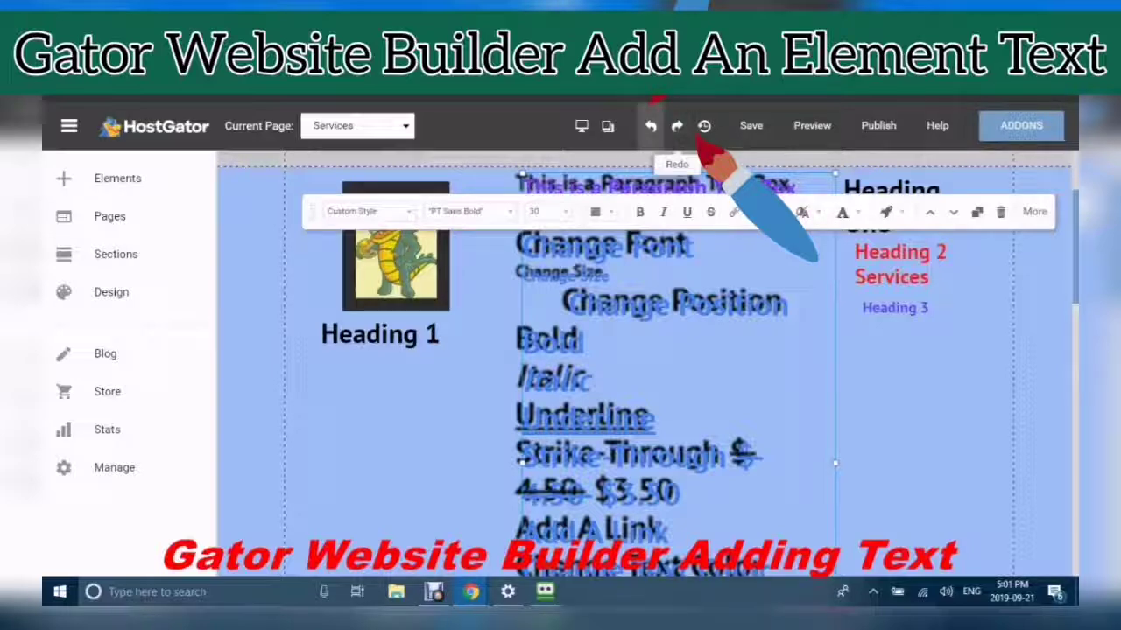
left_click(650, 127)
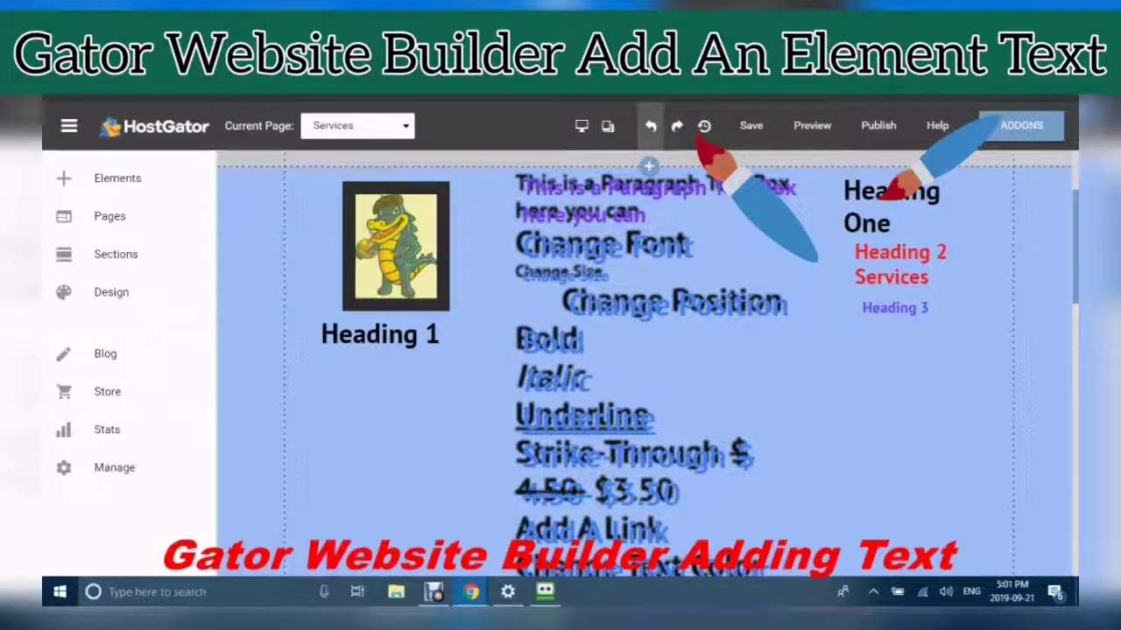
left_click(652, 214)
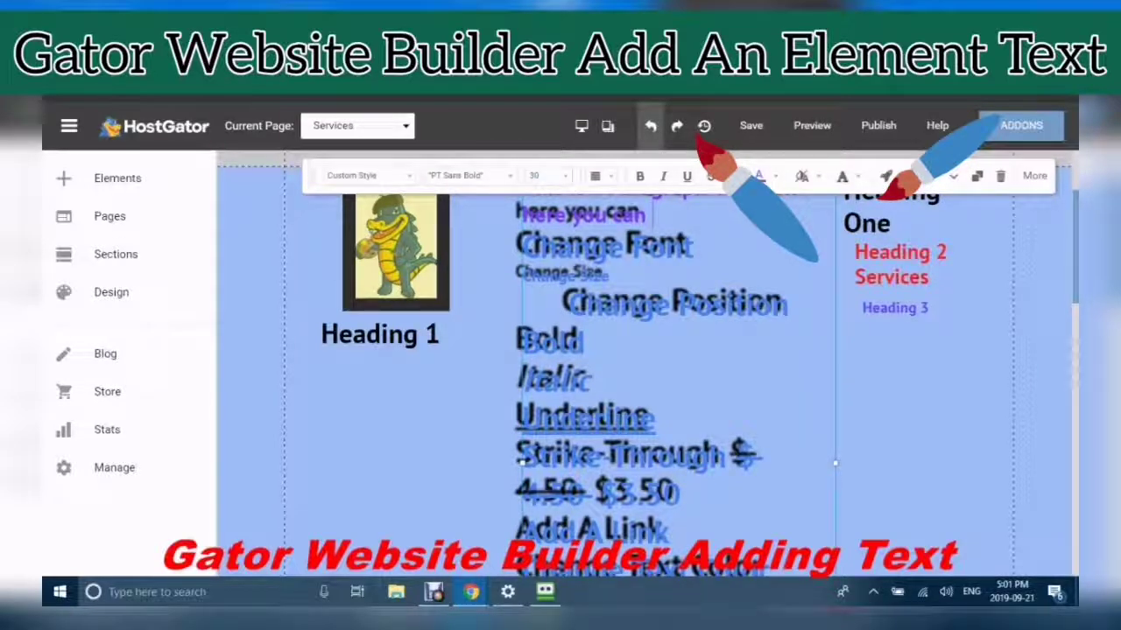
left_click(650, 126)
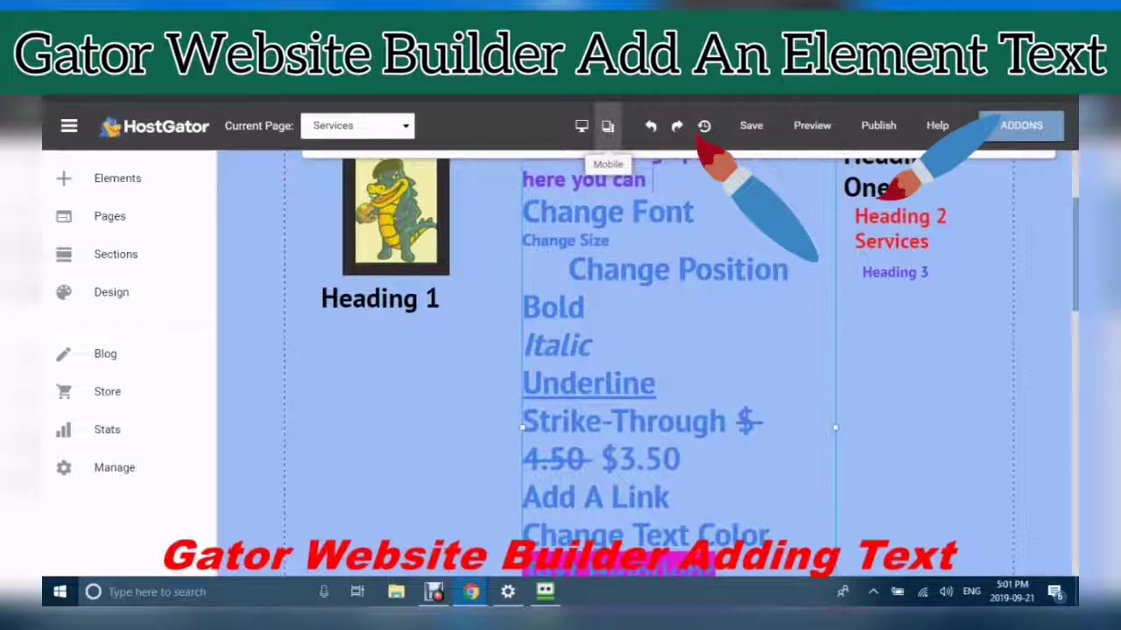
Check how the Services page's sections and text are laid out in mobile view, then return to desktop view and review the paragraph text.
scroll(648, 363, "up", 3)
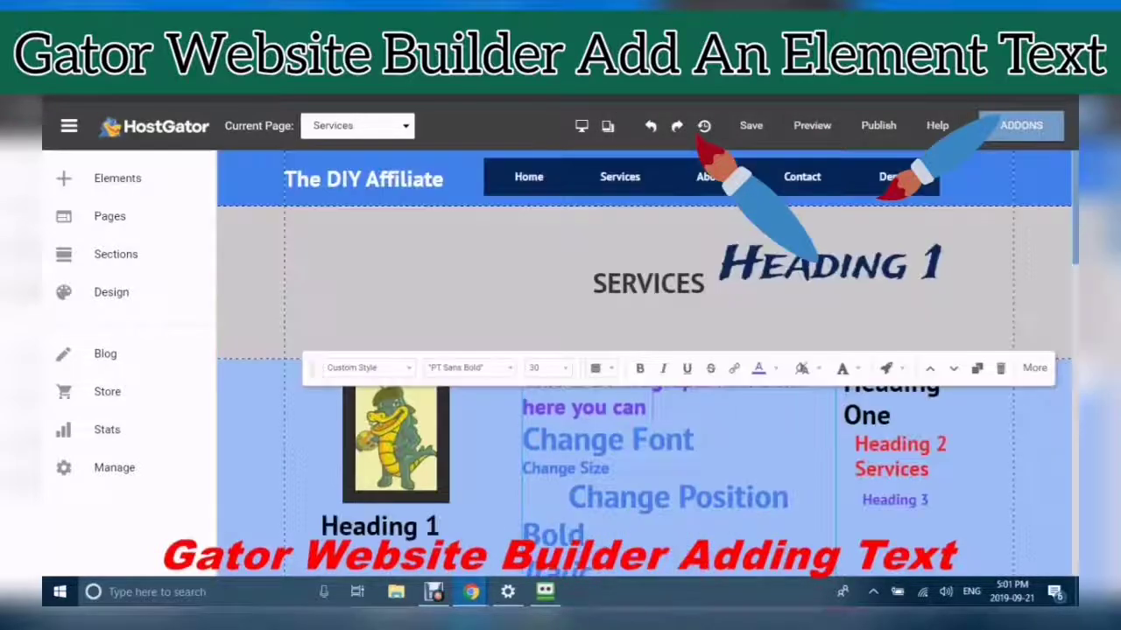
scroll(648, 362, "down", 2)
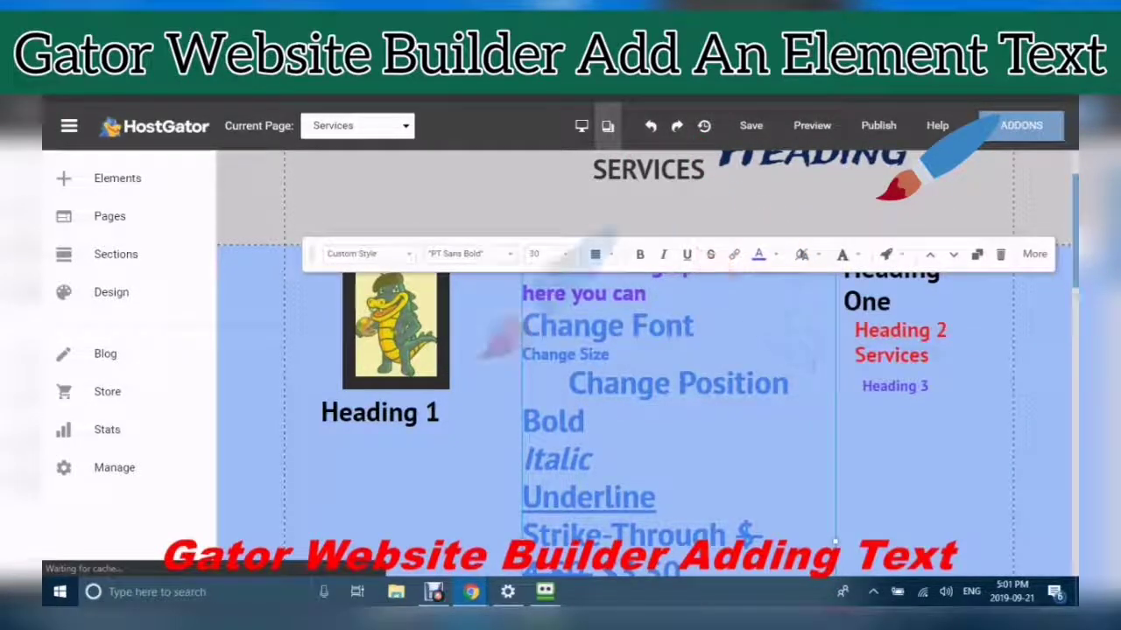
left_click(607, 125)
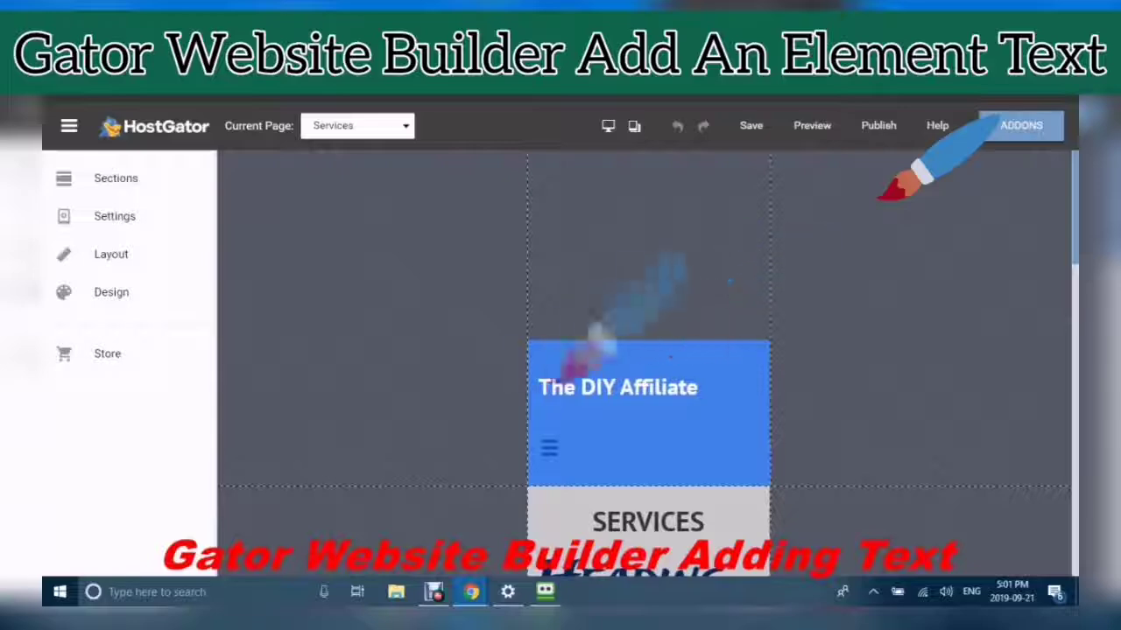
scroll(648, 368, "down", 2)
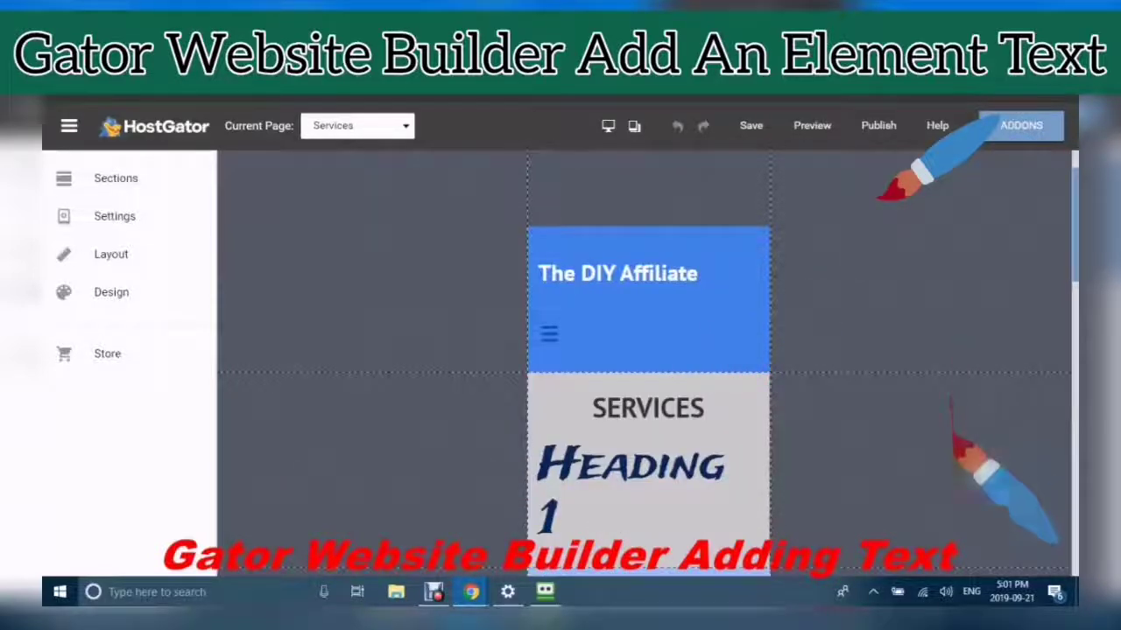
scroll(648, 368, "down", 15)
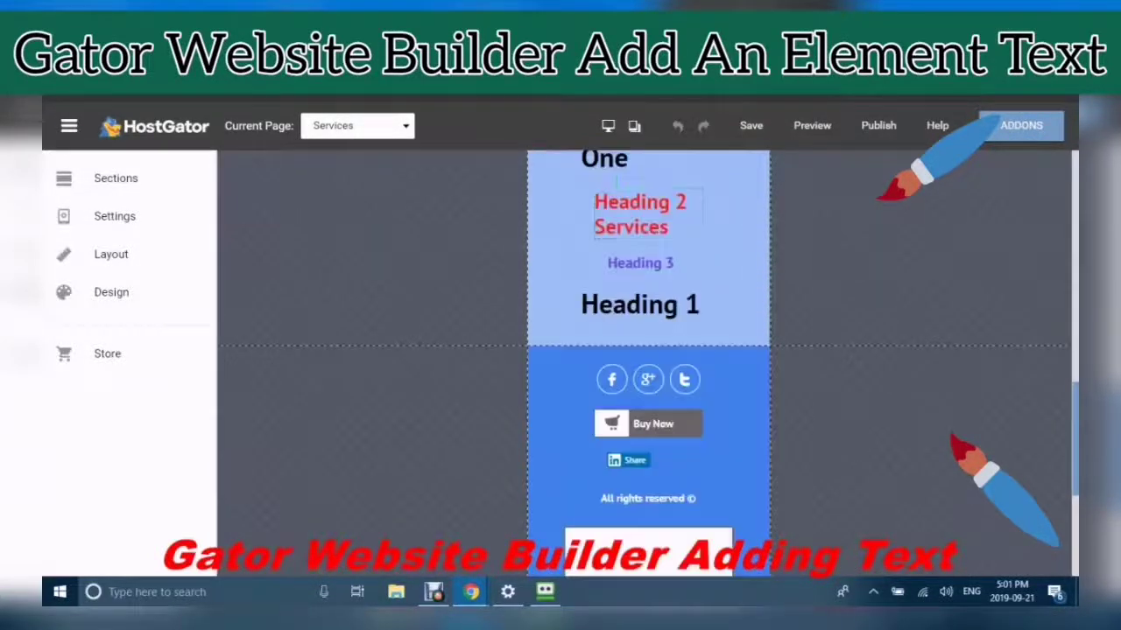
scroll(648, 368, "up", 20)
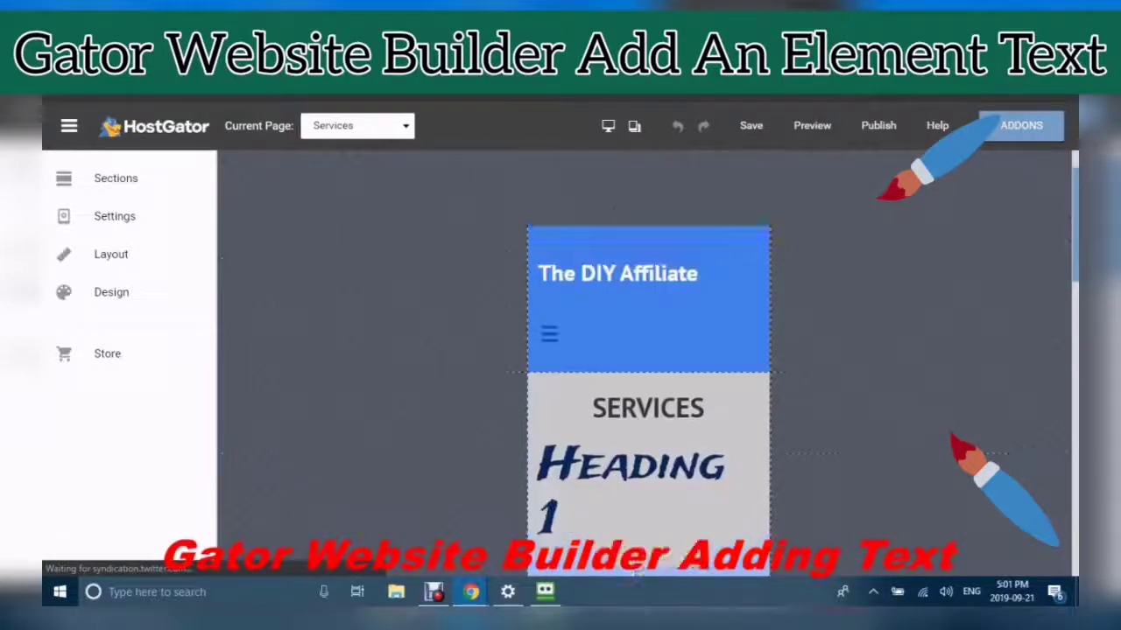
scroll(648, 368, "down", 8)
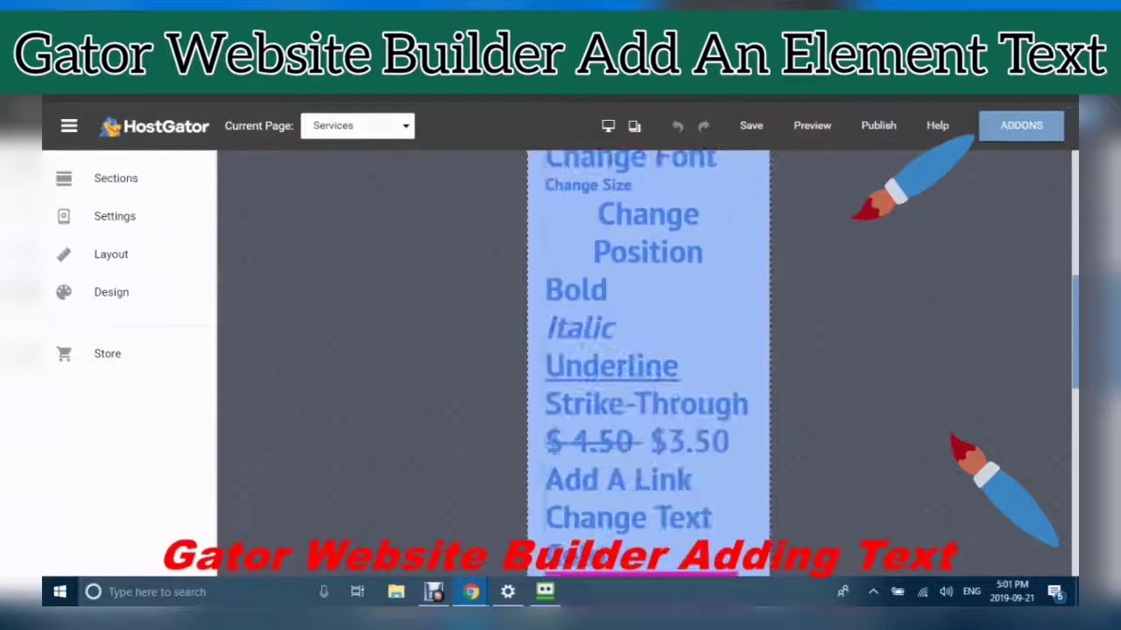
scroll(648, 368, "up", 4)
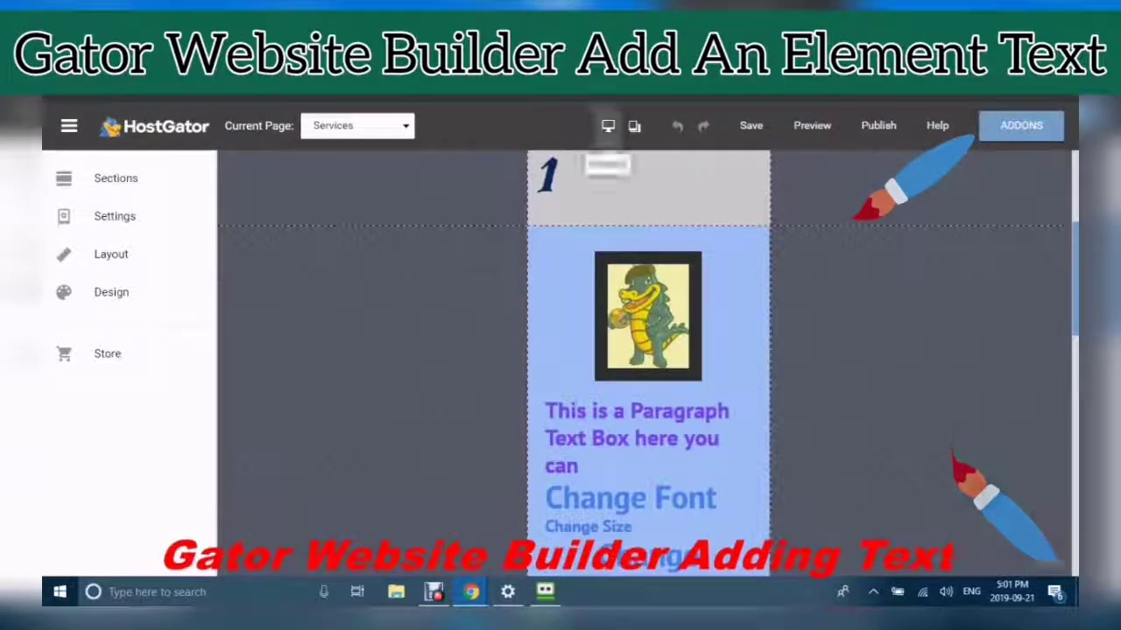
left_click(608, 125)
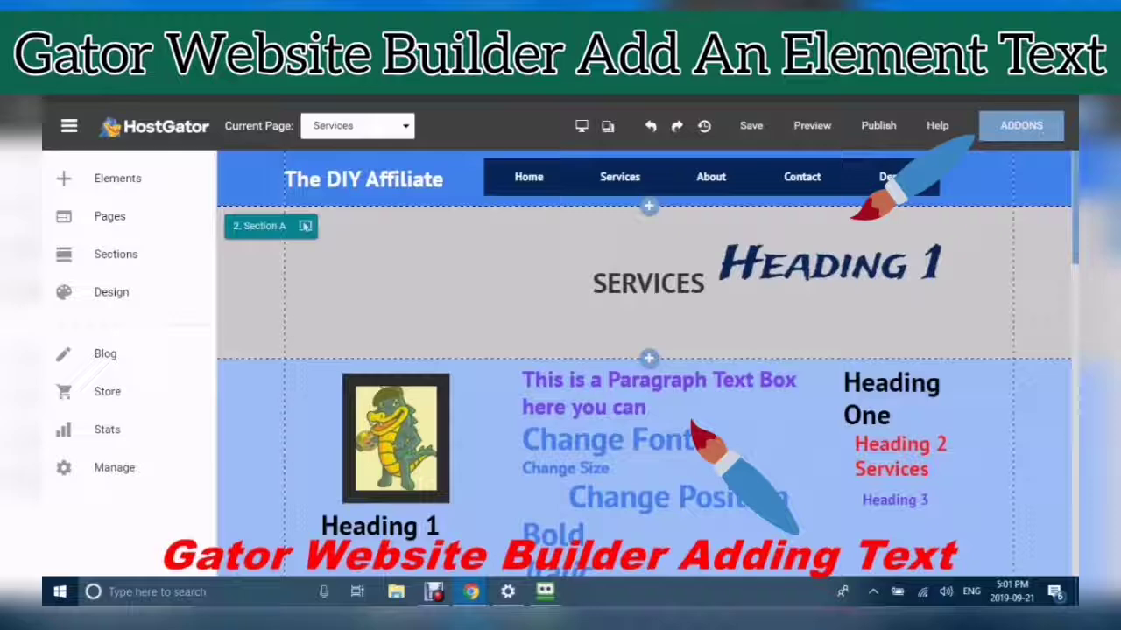
scroll(644, 350, "down", 4)
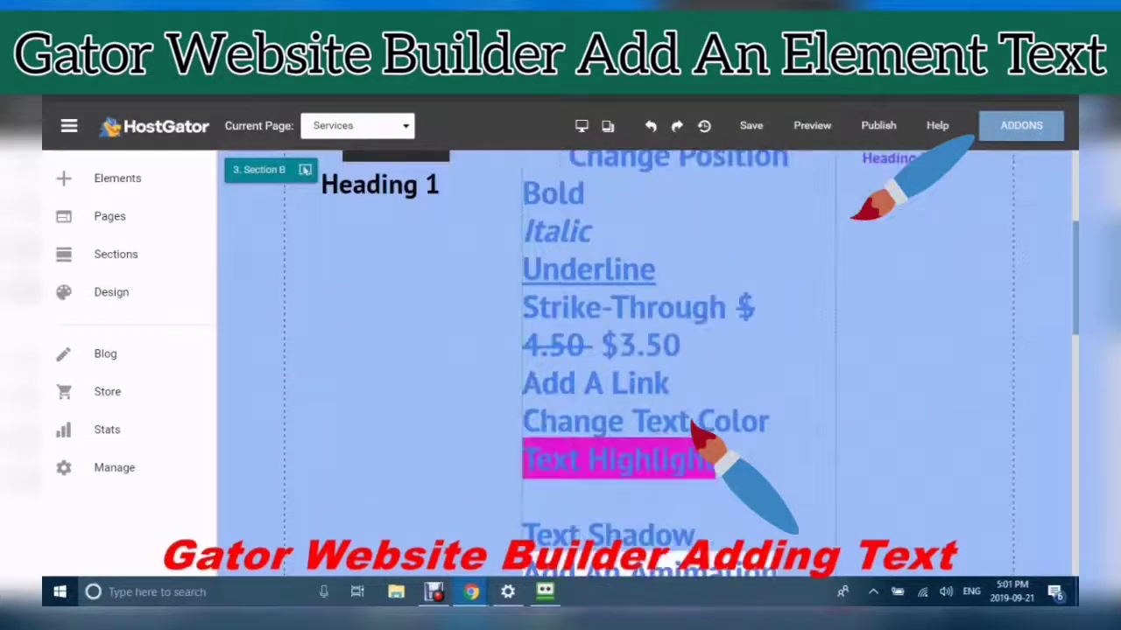
scroll(643, 350, "down", 1)
scroll(644, 350, "up", 4)
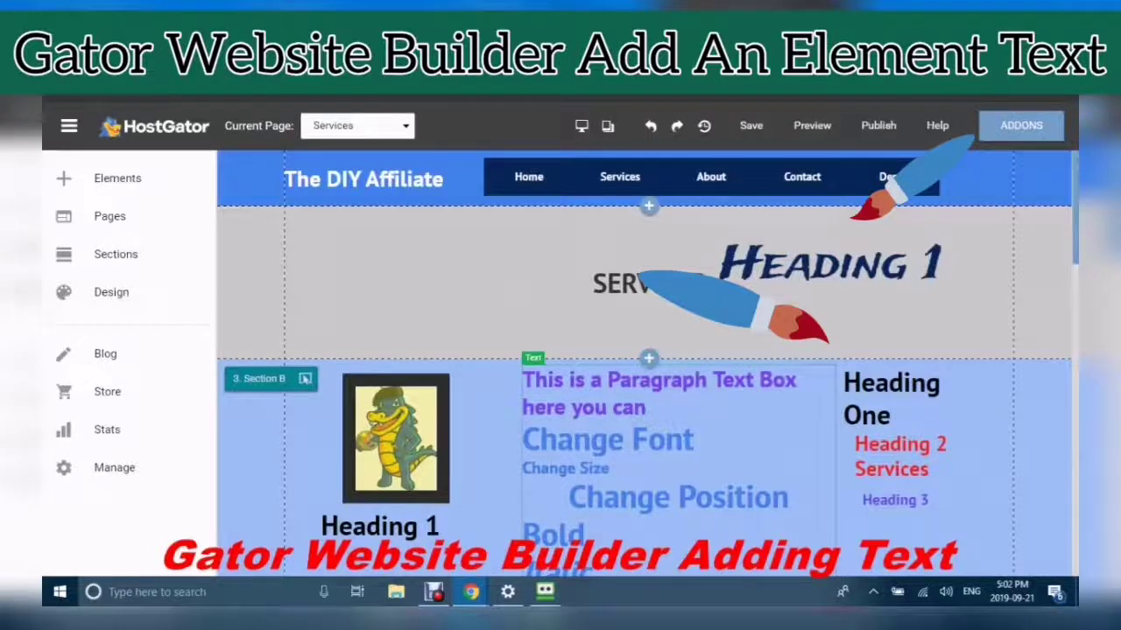
Apply the Bounce animation to the "Heading One" text in Section B.
left_click(653, 408)
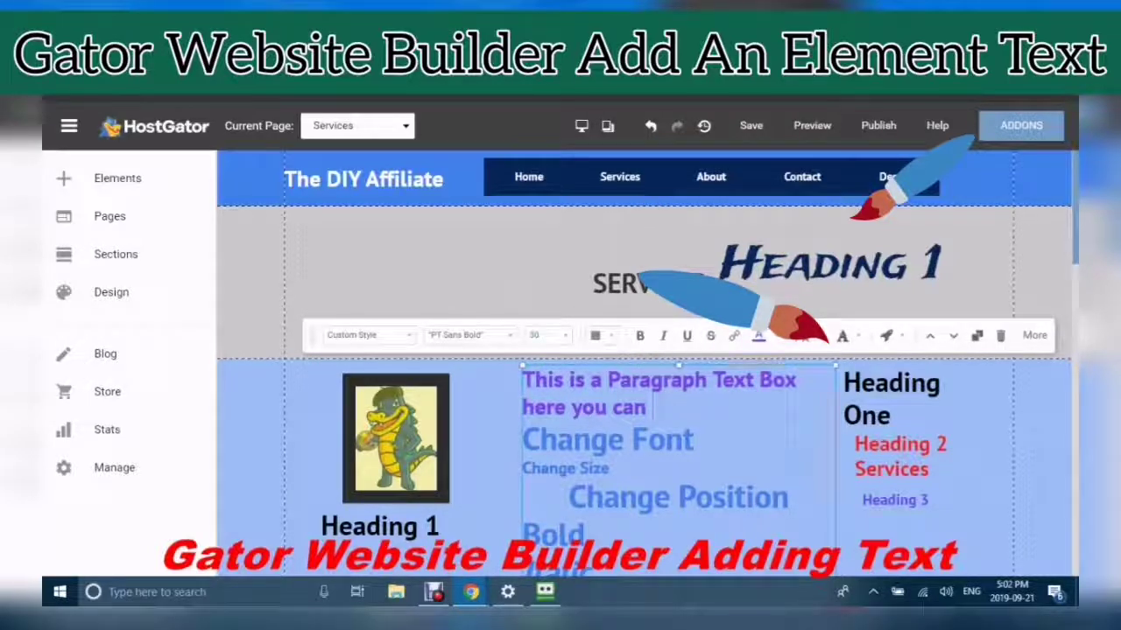
scroll(644, 350, "down", 1)
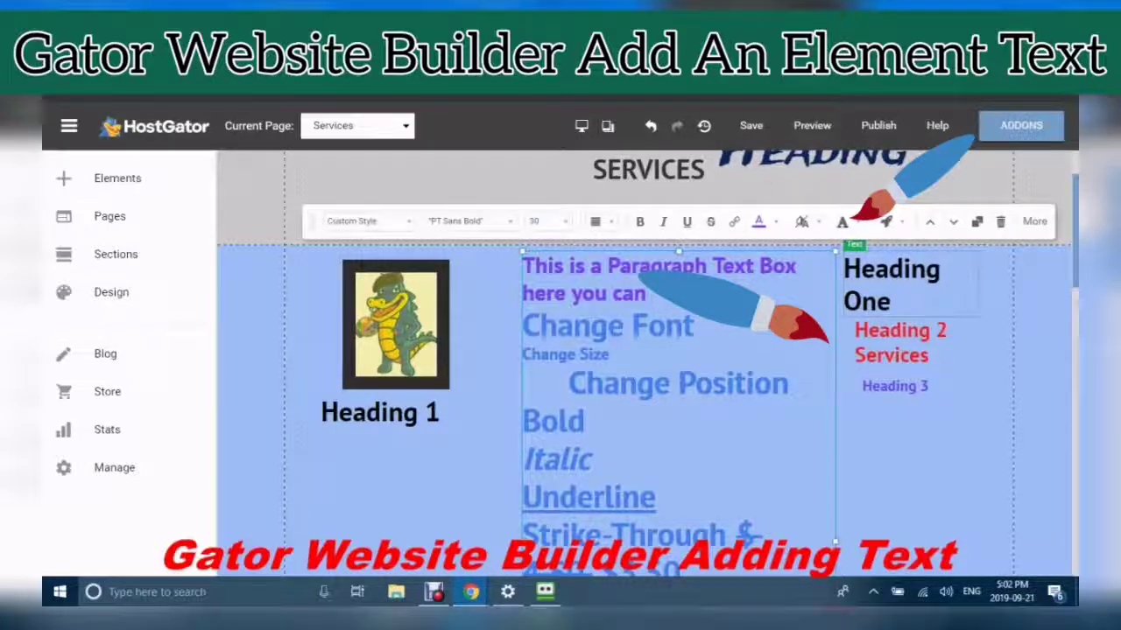
left_click(892, 284)
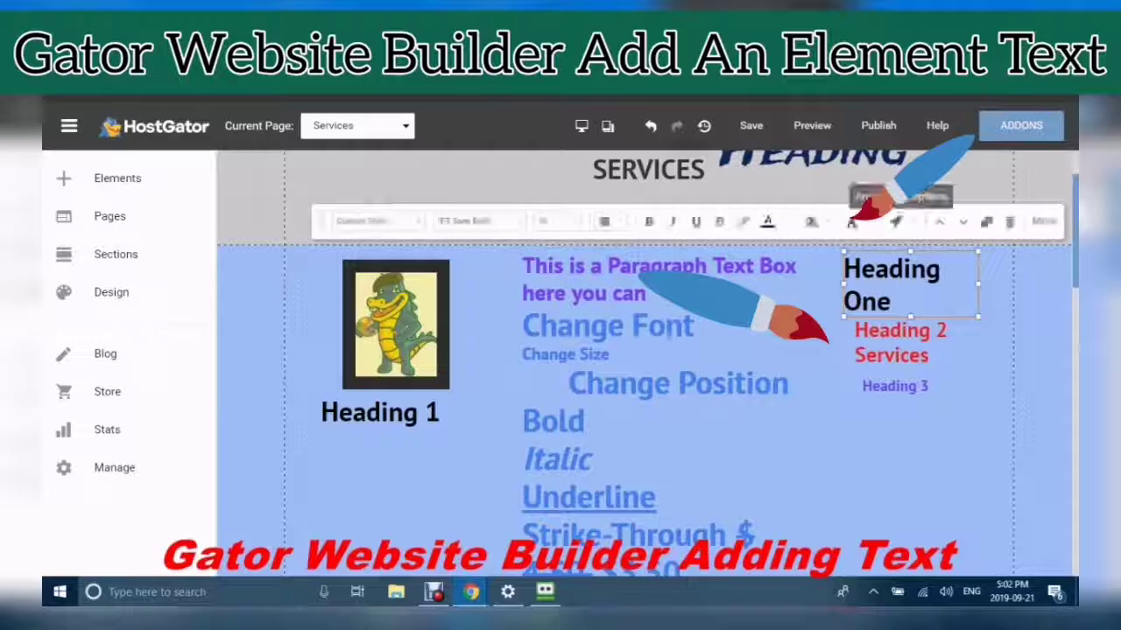
left_click(895, 222)
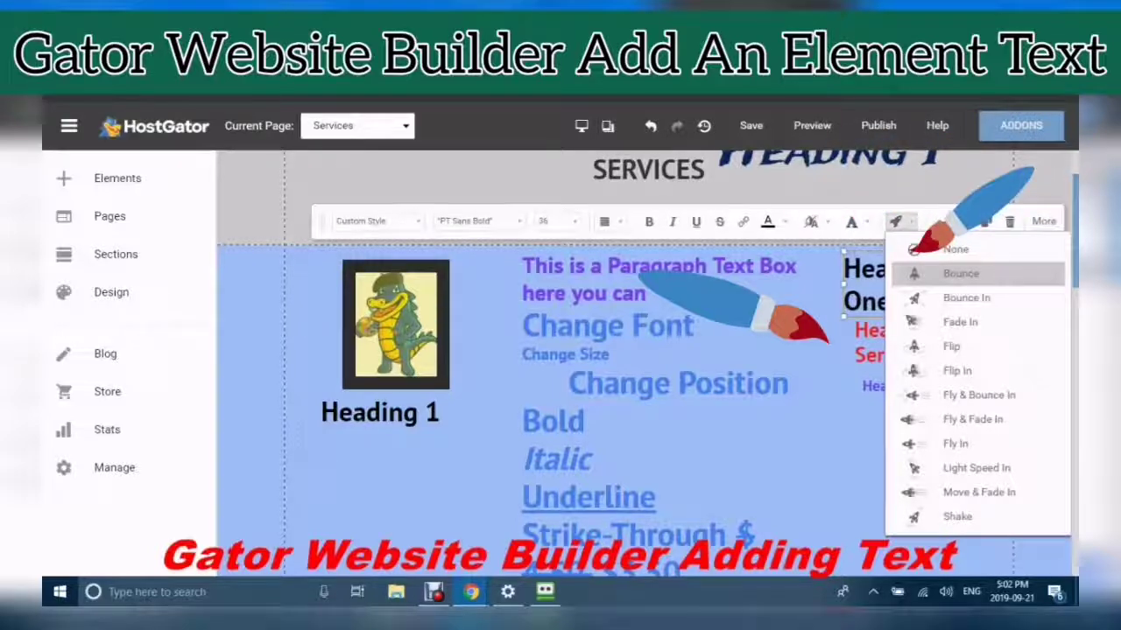
left_click(960, 273)
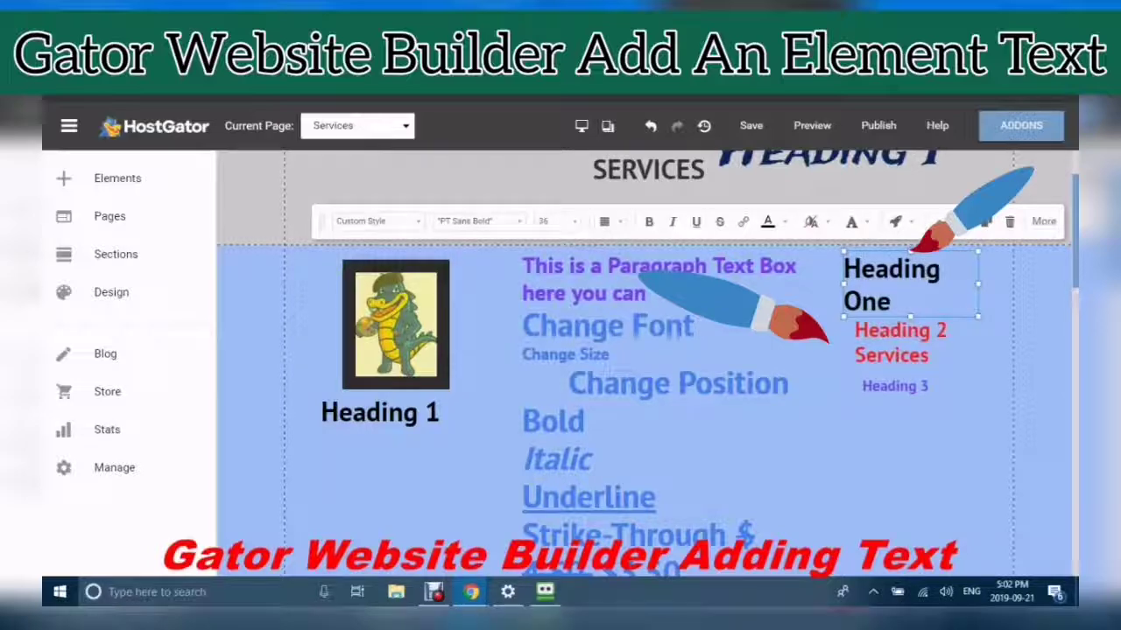
Deselect "Heading One", dismiss the Section B options and select the "Heading One" text again.
left_click(910, 455)
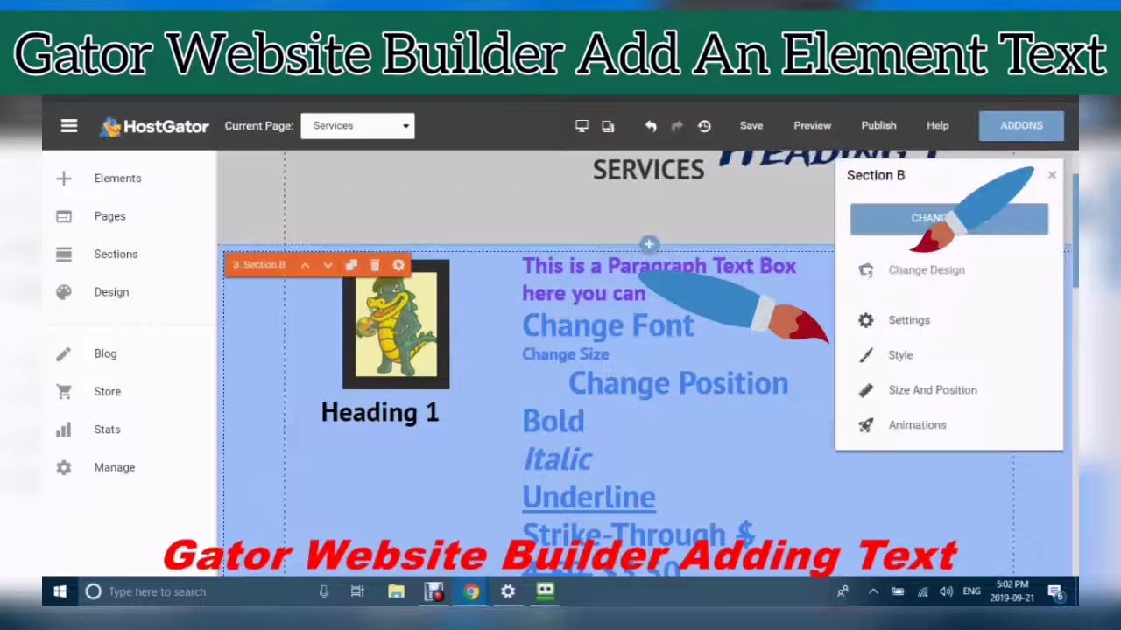
left_click(1052, 175)
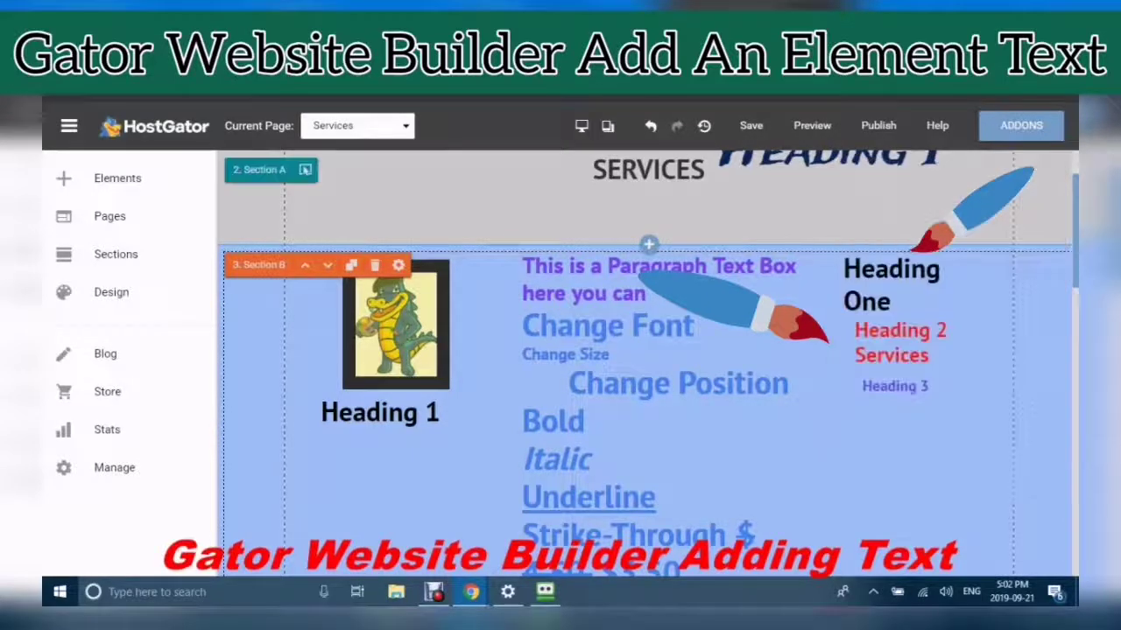
left_click(902, 284)
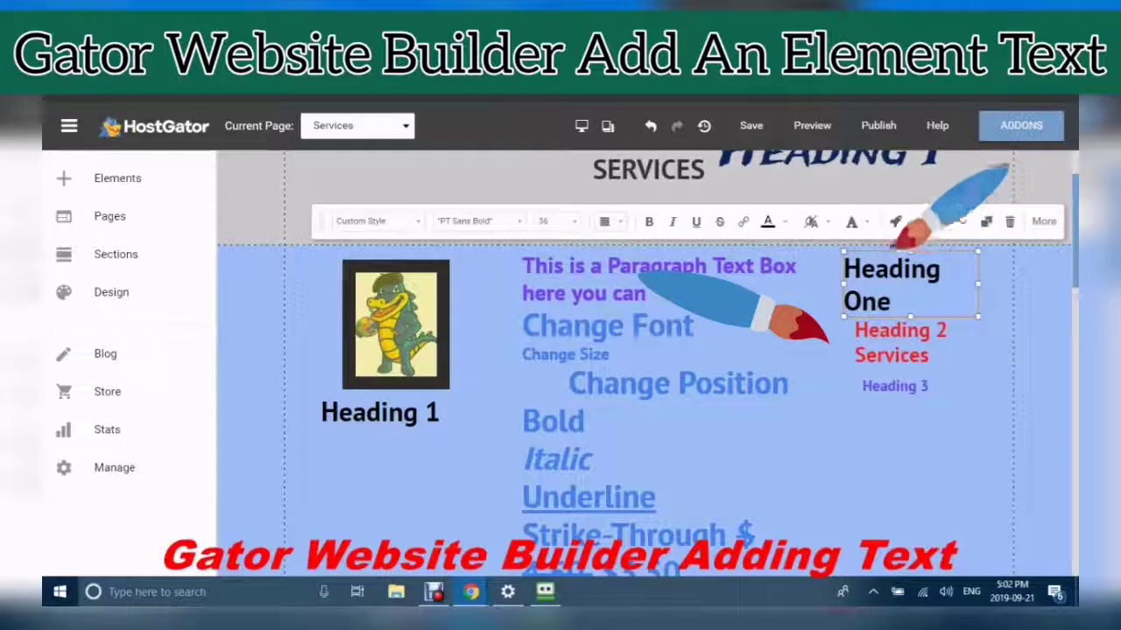
Move the "Heading One" text out of Section B into the grey section beside the SERVICES title.
left_click_drag(902, 284, 771, 425)
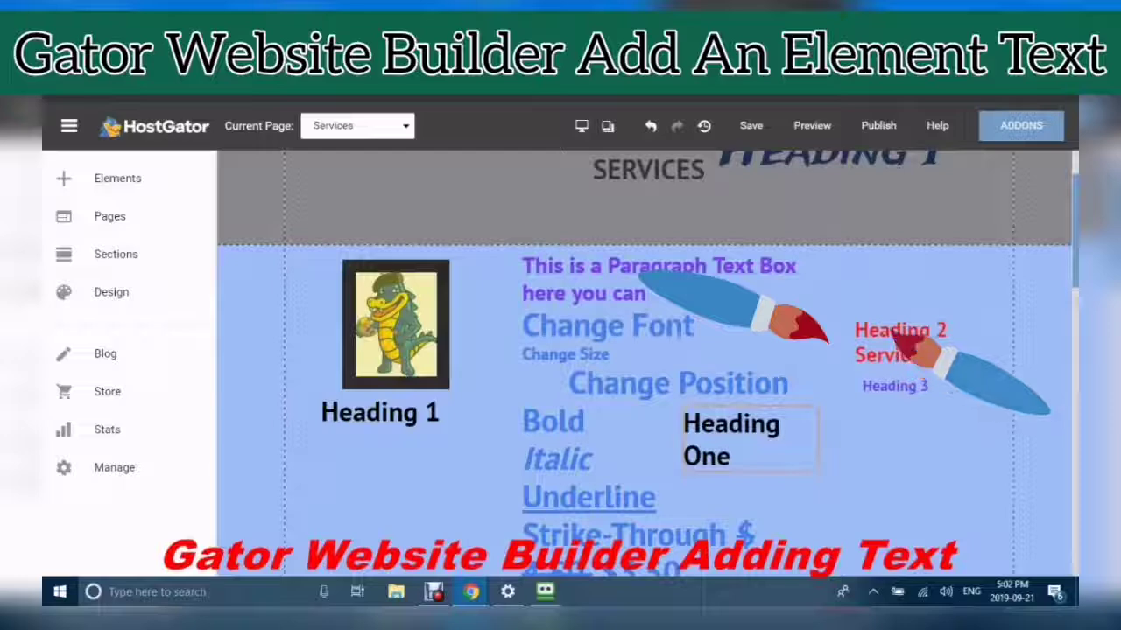
left_click_drag(743, 291, 396, 210)
left_click_drag(646, 296, 648, 262)
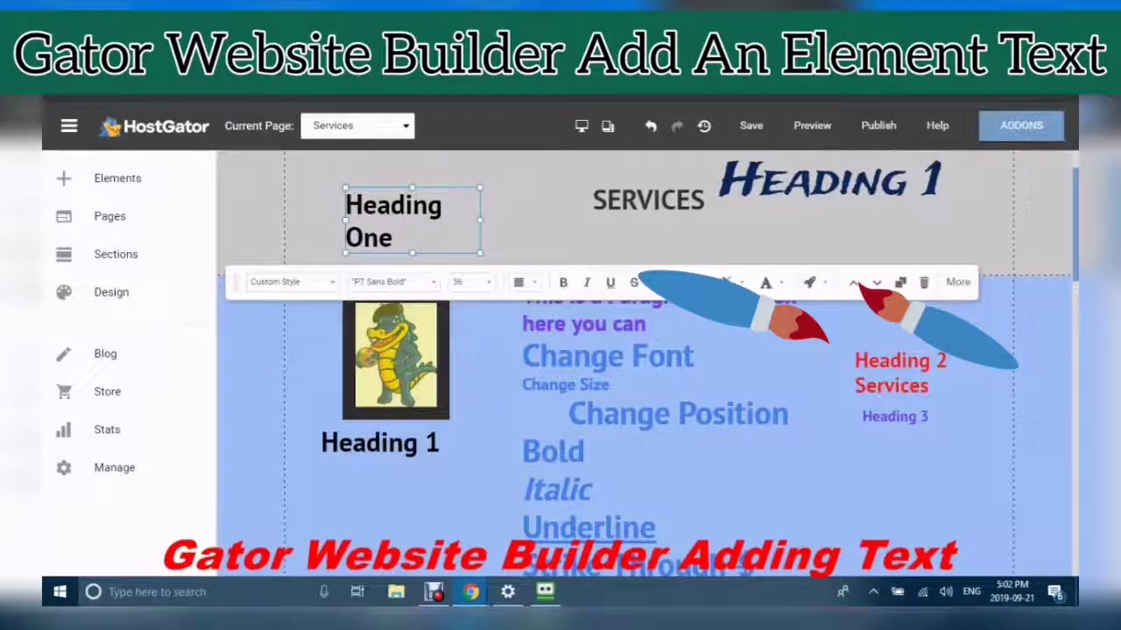
Try the Bounce, Bounce In and Light Speed In animations on the "Heading One" text.
left_click(809, 282)
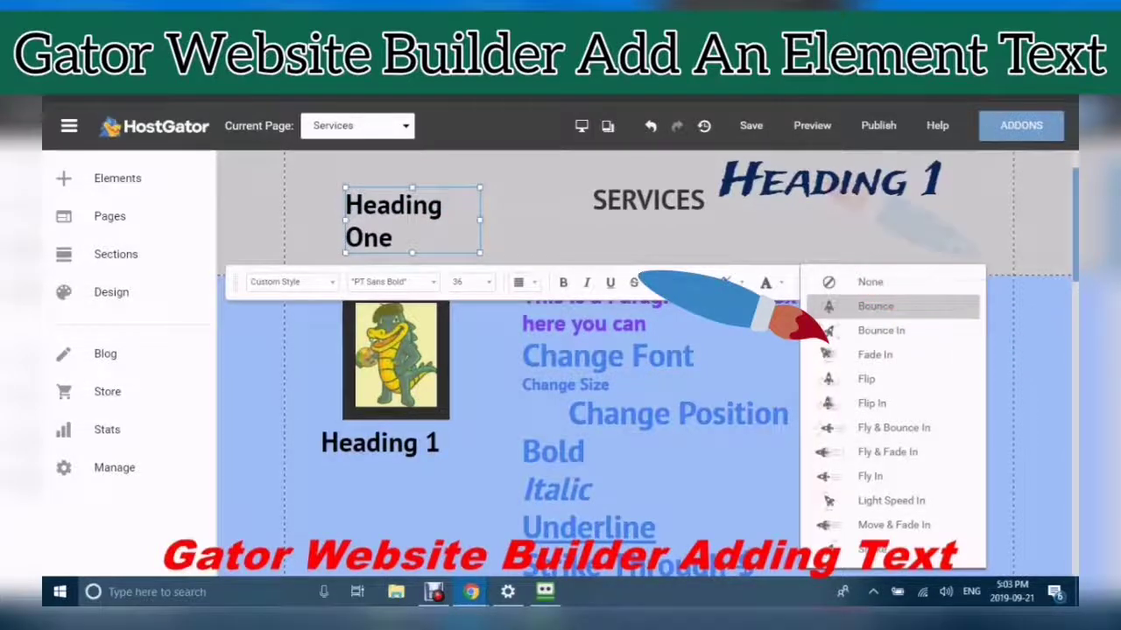
left_click(867, 306)
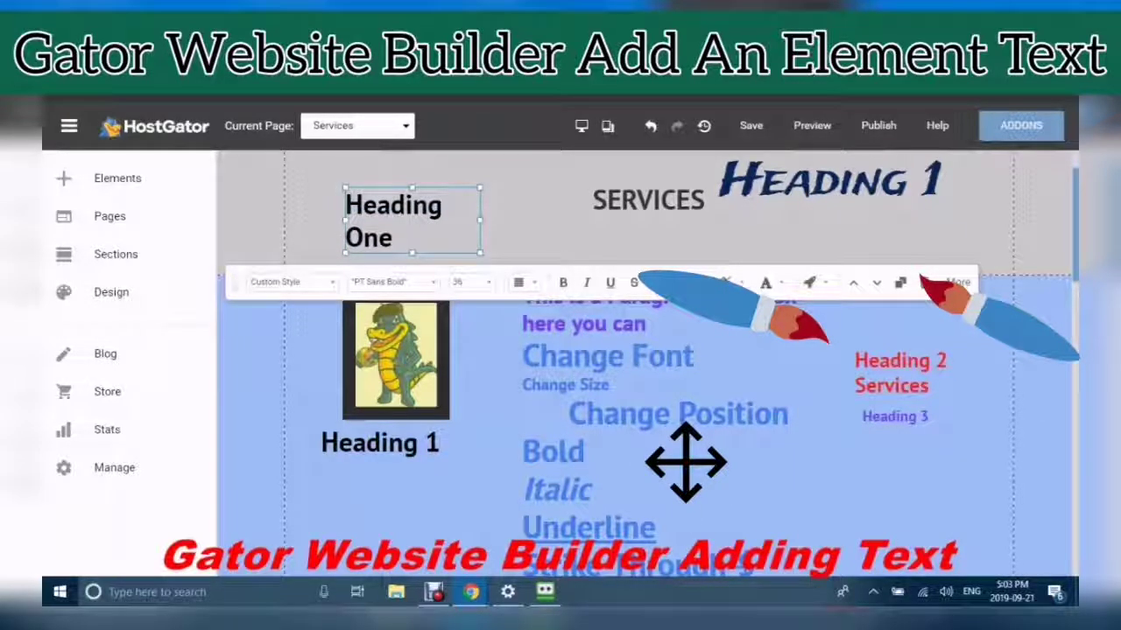
left_click(809, 282)
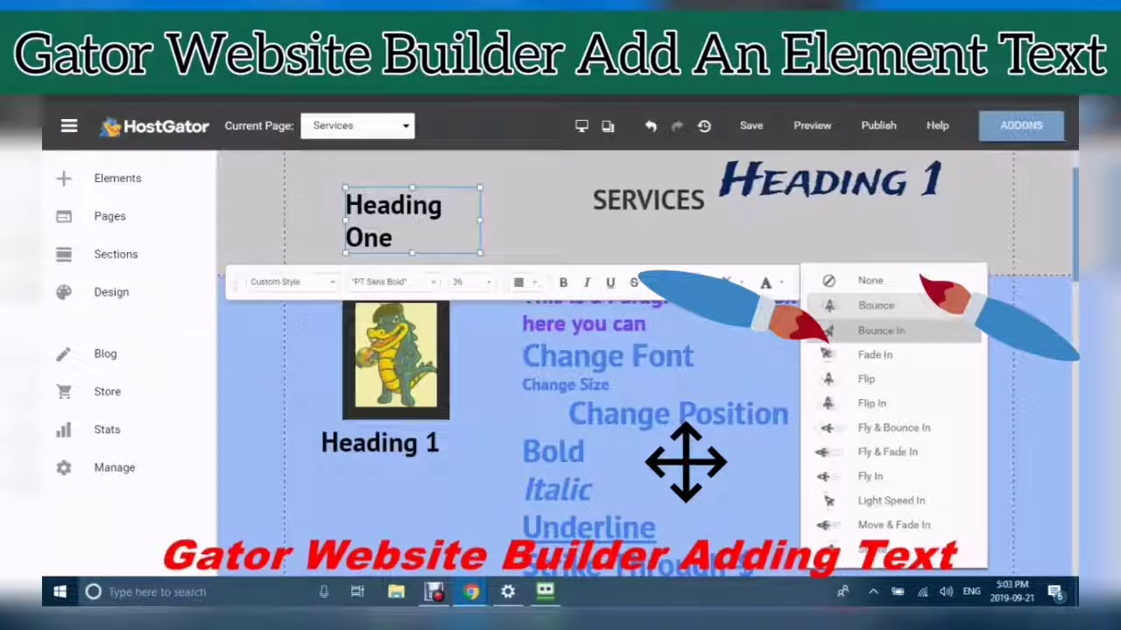
left_click(881, 330)
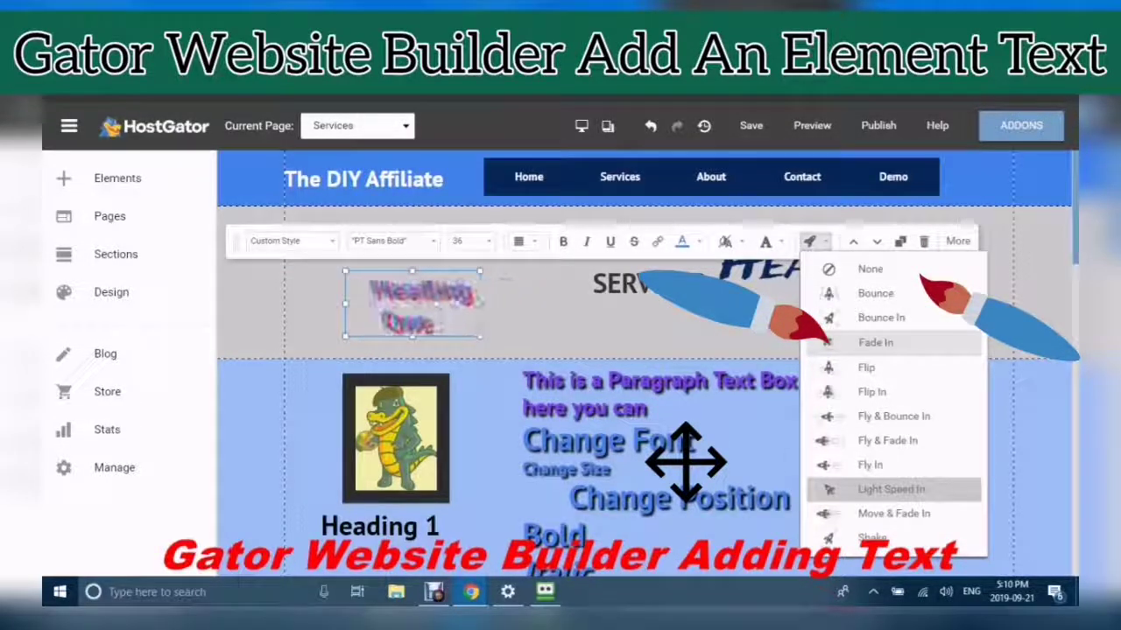
left_click(891, 490)
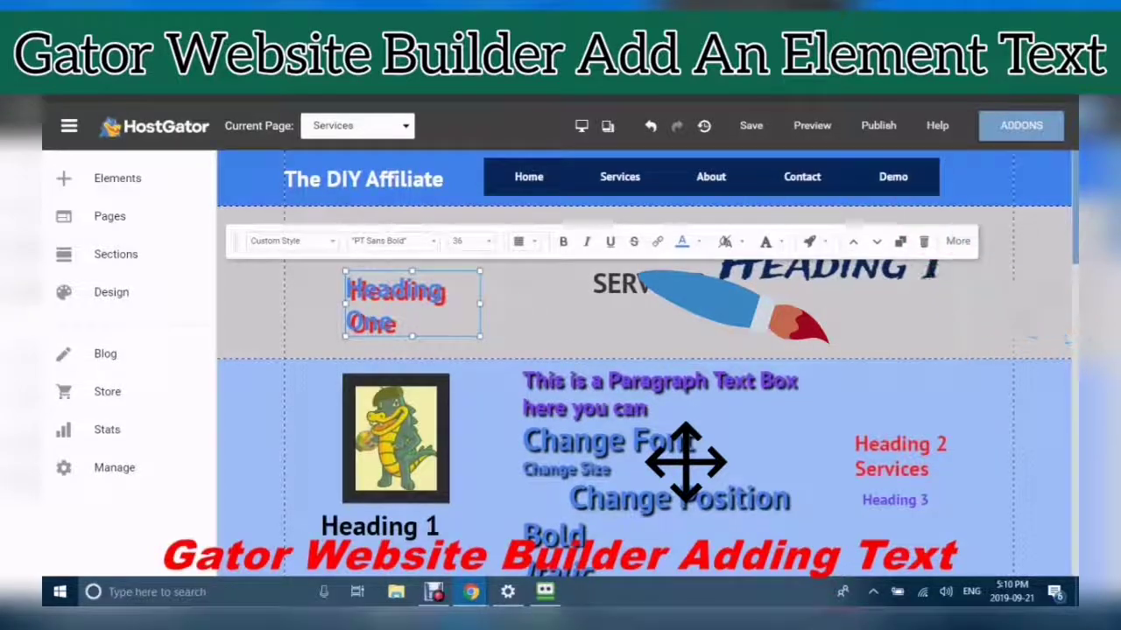
Try the Move & Fade In animation on the "Heading One" text, then replace it with Shake.
left_click(810, 242)
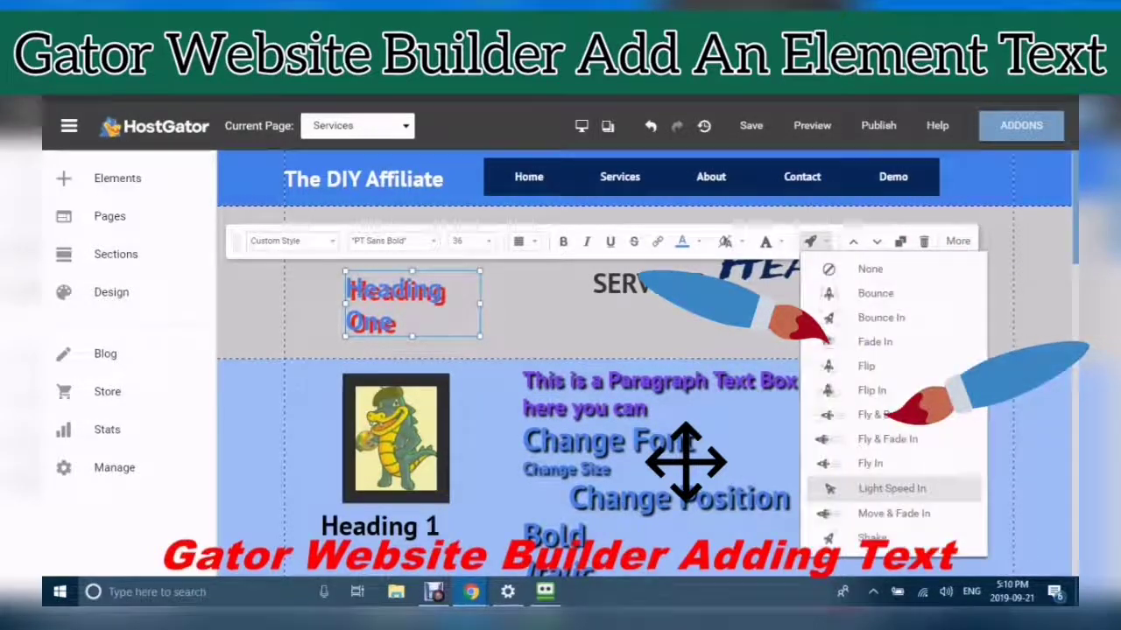
left_click(893, 514)
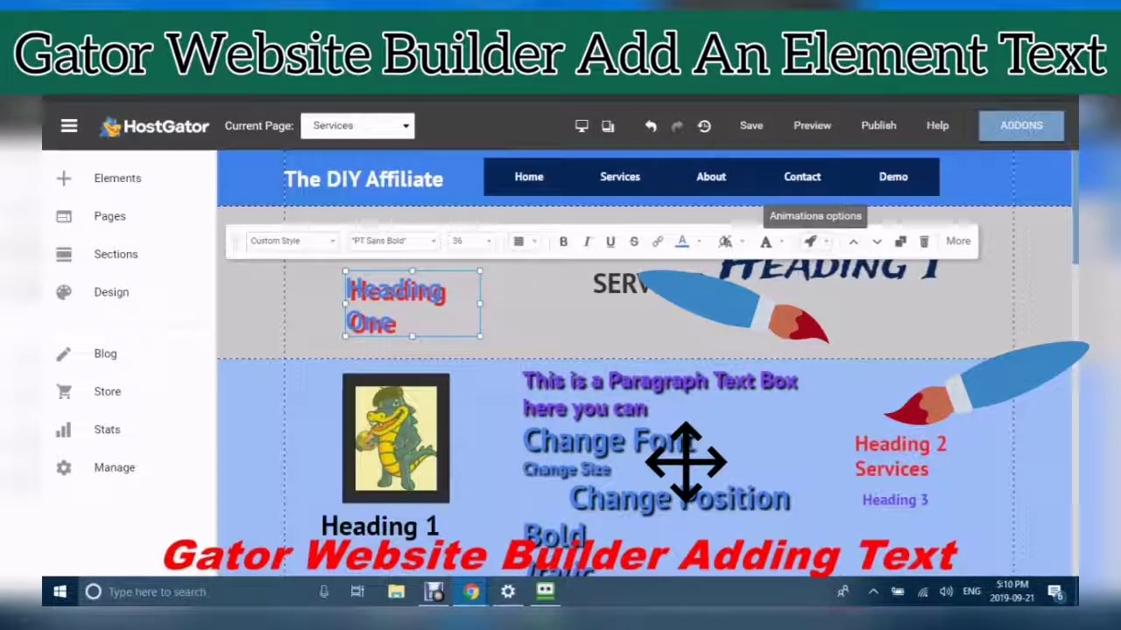
left_click(810, 242)
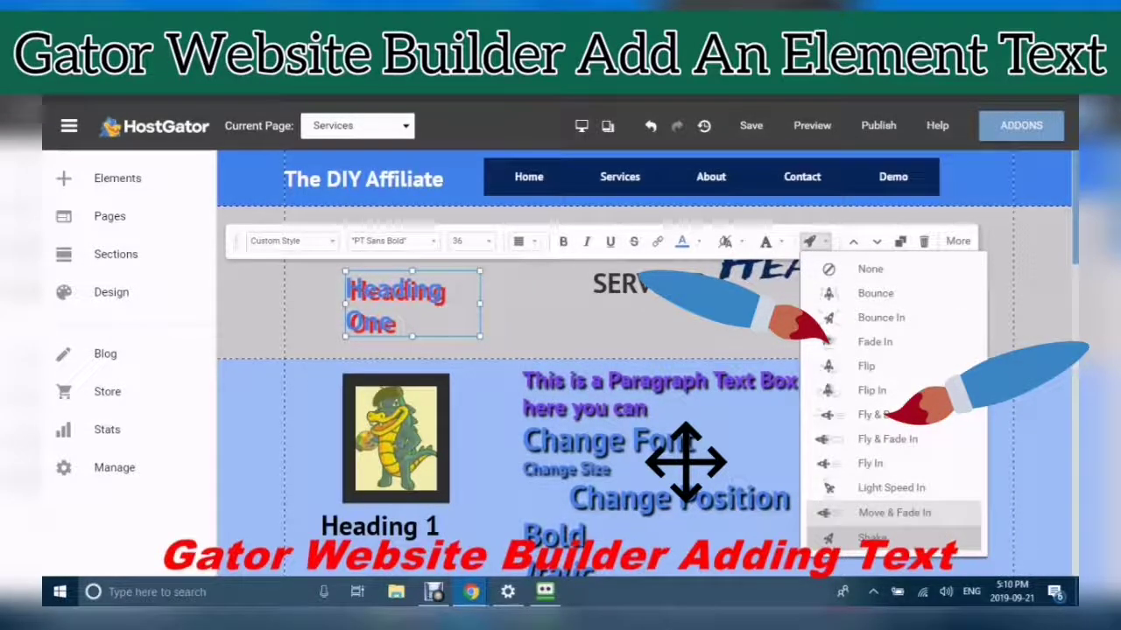
left_click(873, 537)
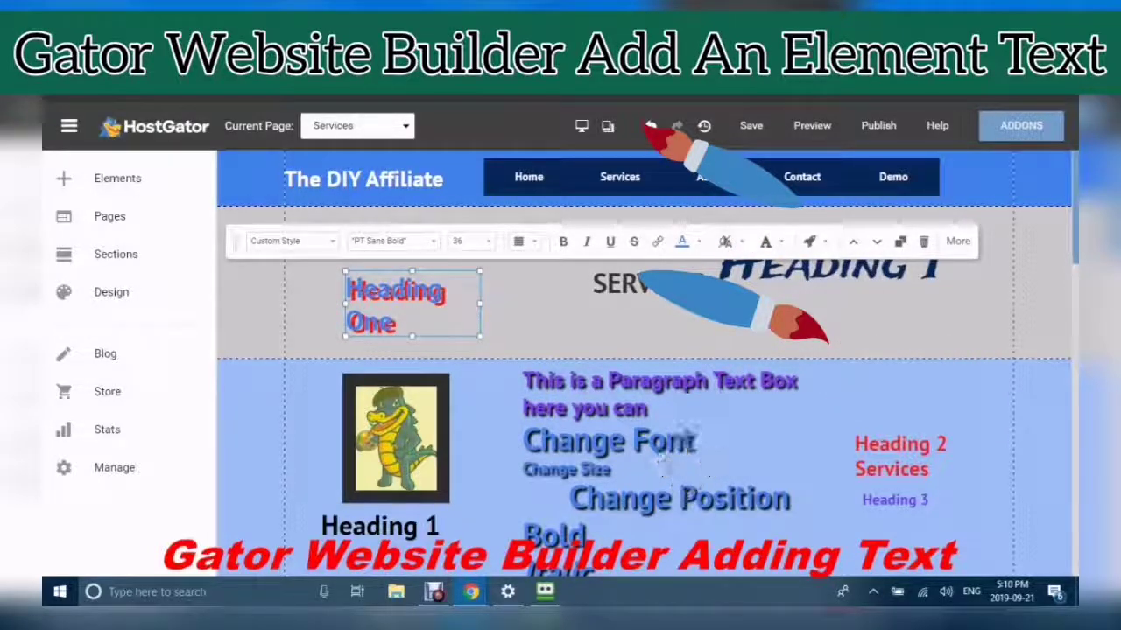
Move Section B's "Heading 1" text onto the framed dinosaur image and bring it forward in front of the image.
scroll(686, 461, "down", 1)
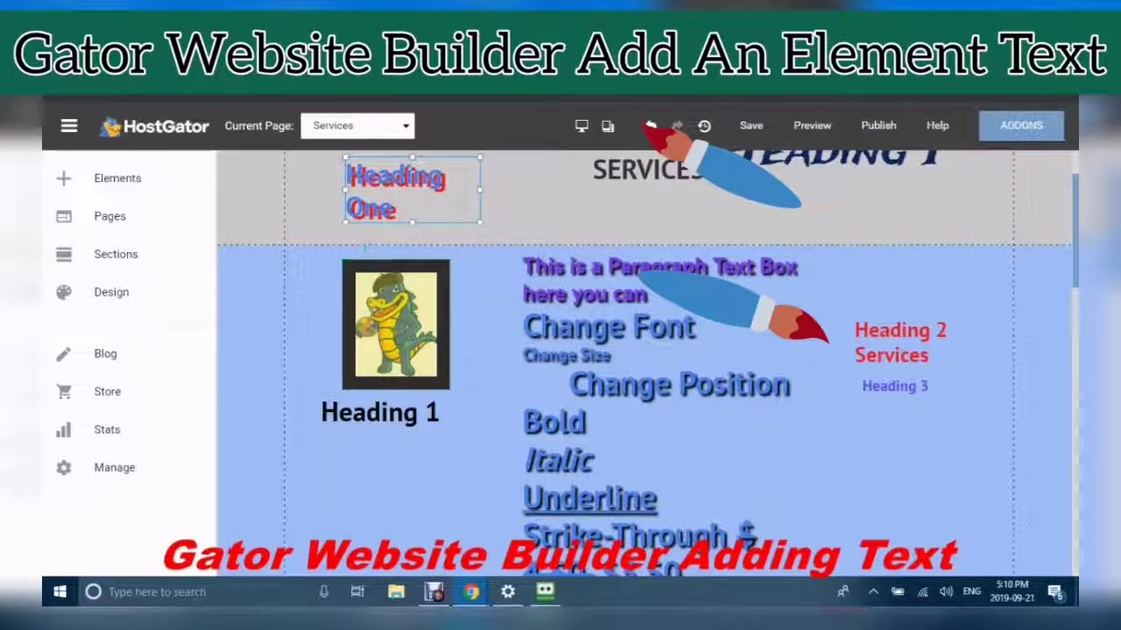
left_click(438, 413)
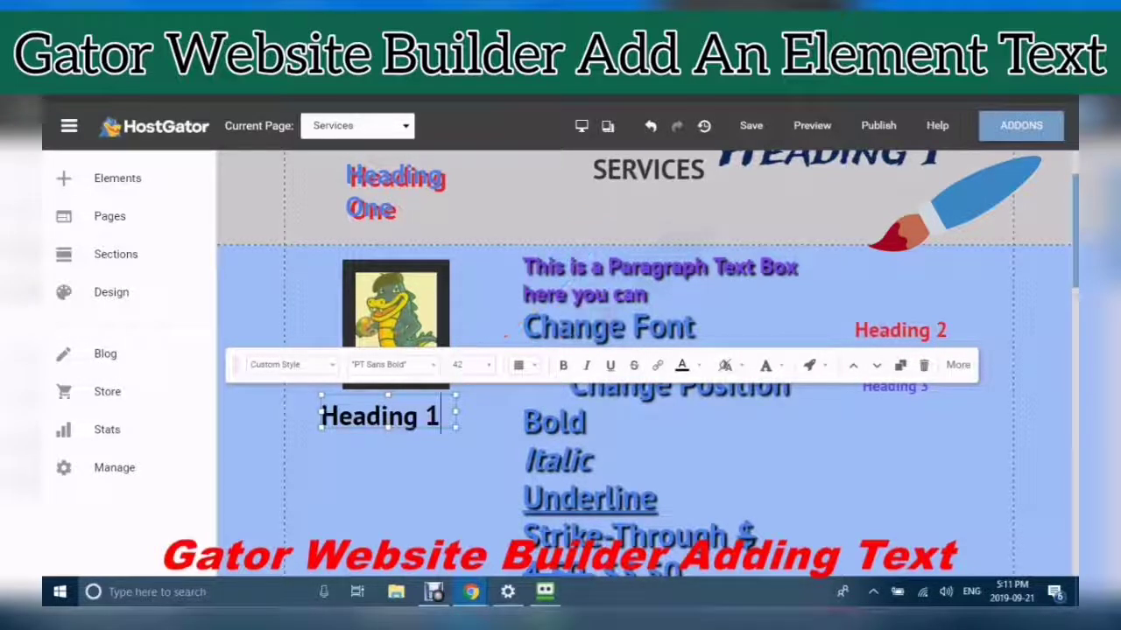
mouse_move(434, 417)
left_mouse_down()
mouse_move(439, 295)
mouse_move(450, 321)
mouse_move(431, 327)
mouse_move(457, 323)
mouse_move(447, 325)
left_mouse_up()
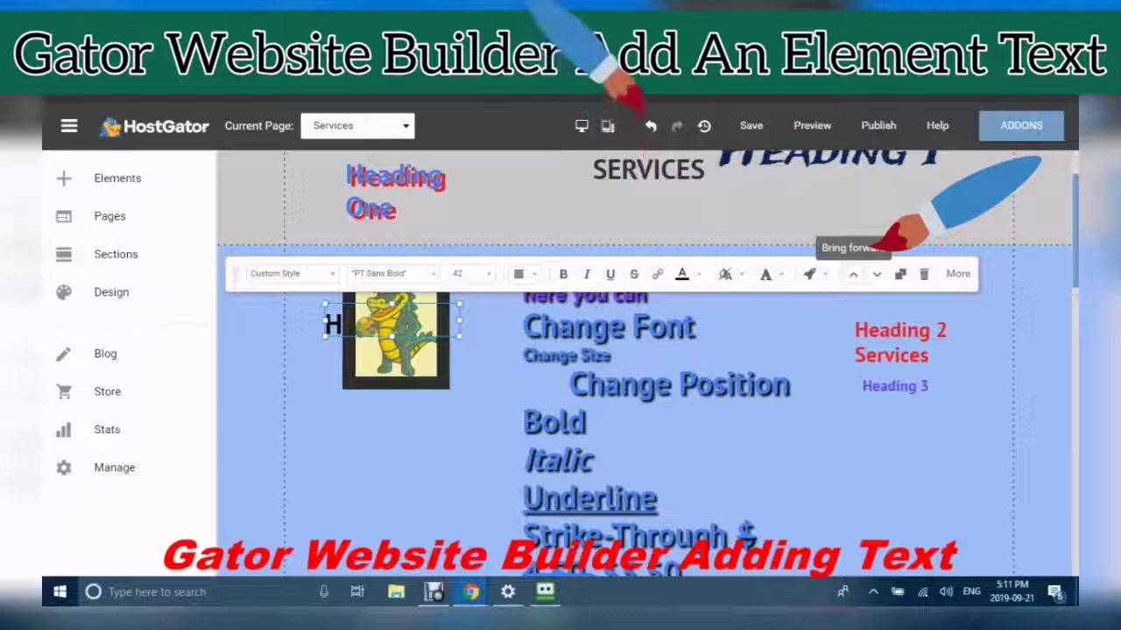
left_click(853, 274)
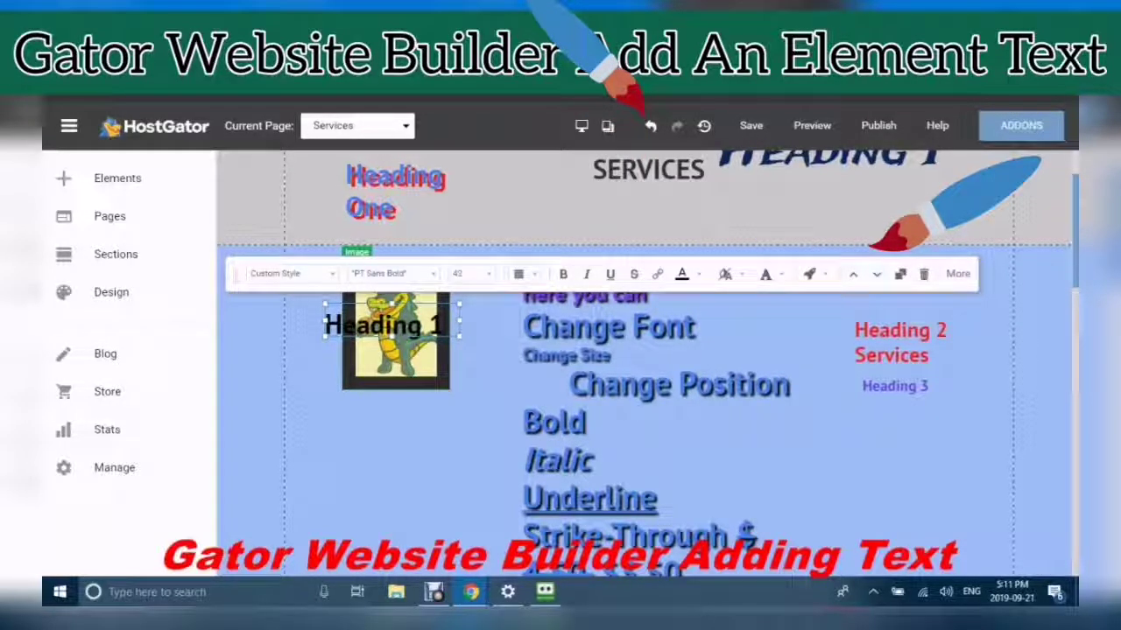
Highlight the "Heading 1" text over the image with the custom purple color #C721EE.
double_click(371, 330)
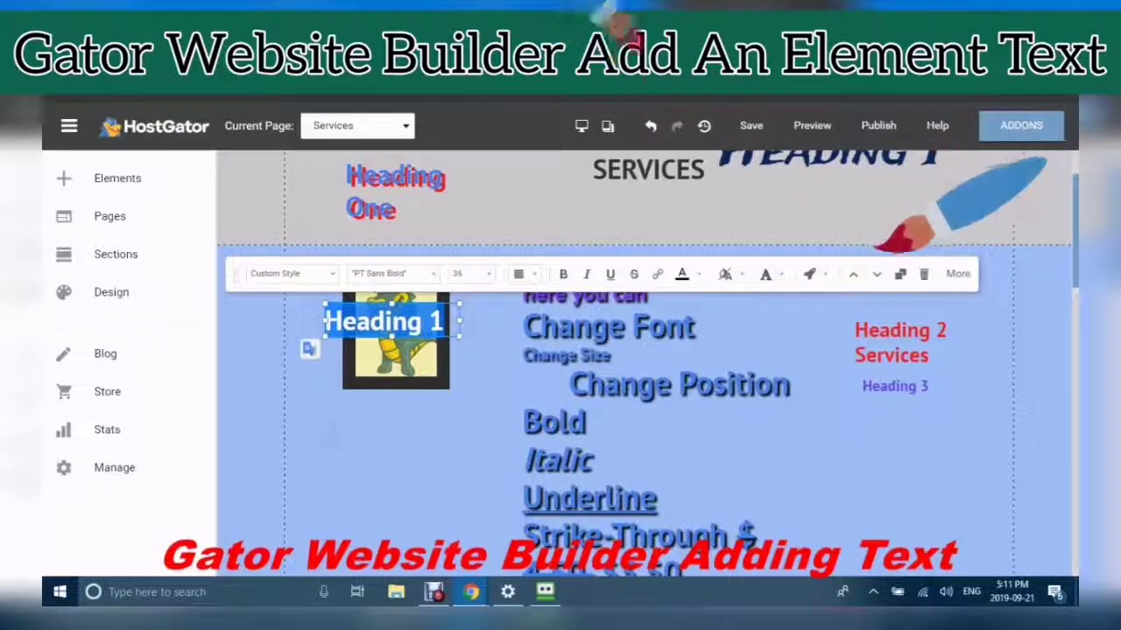
left_click(727, 274)
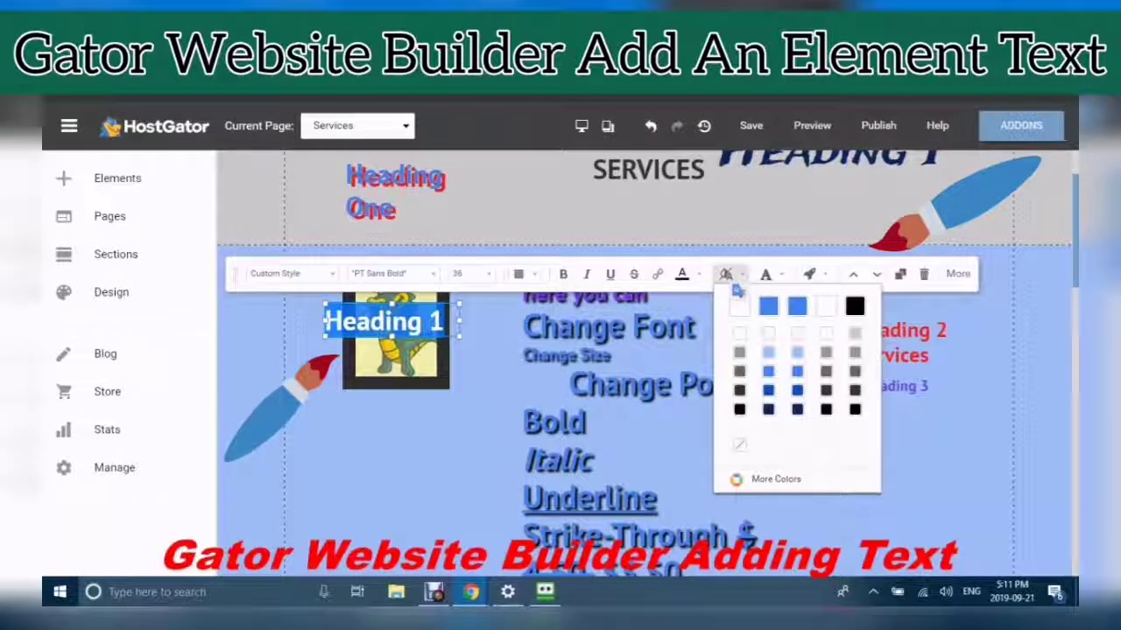
left_click(776, 479)
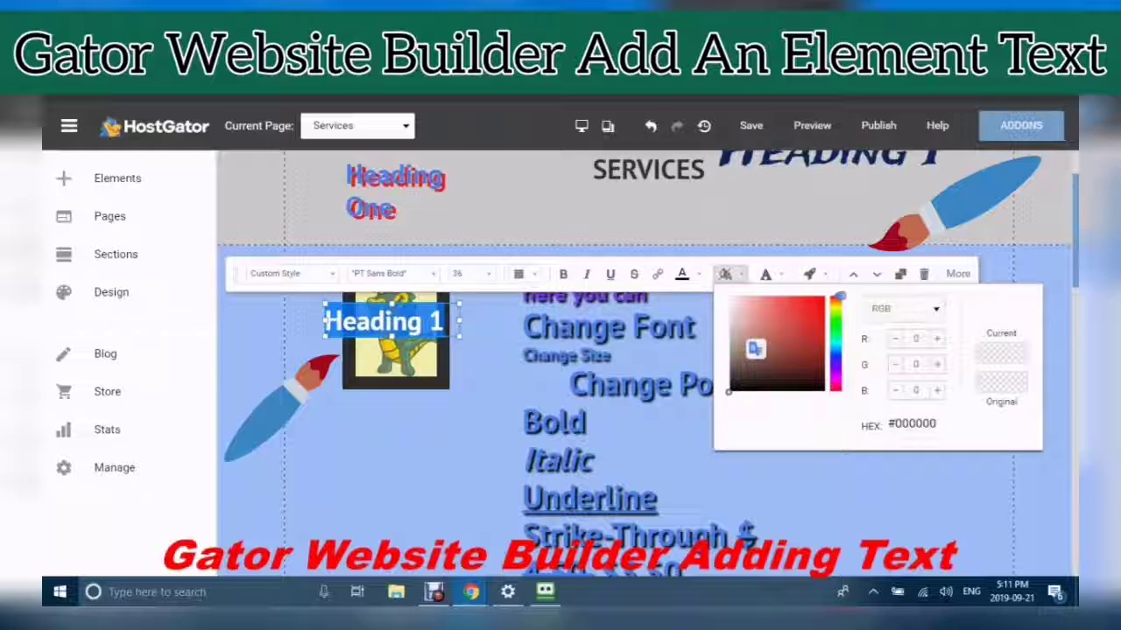
left_click(834, 350)
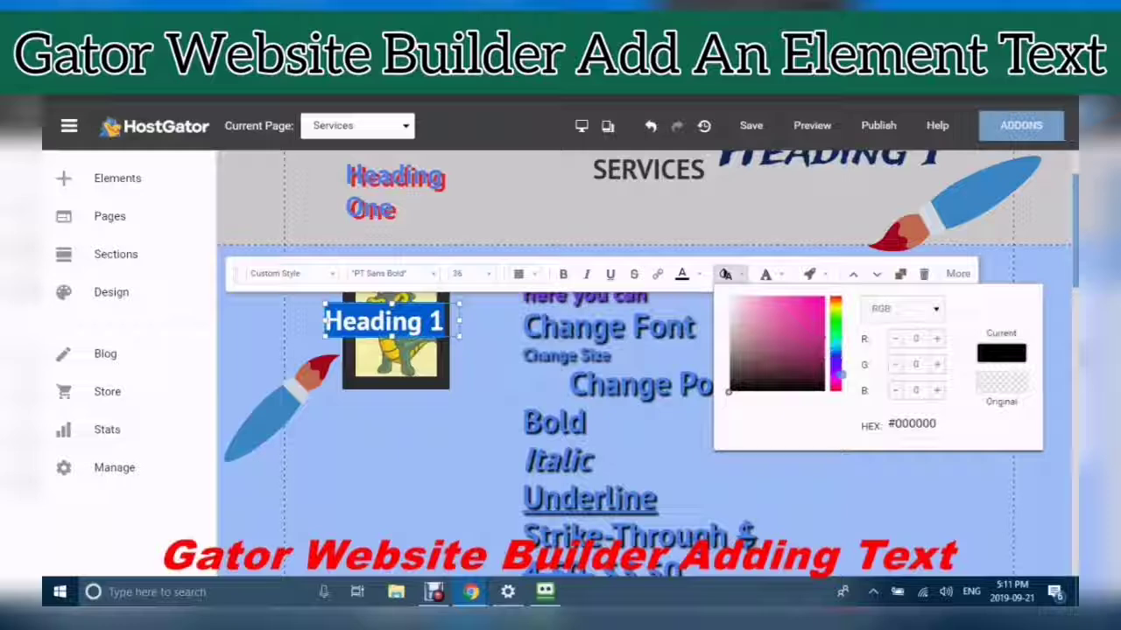
left_click_drag(841, 374, 828, 348)
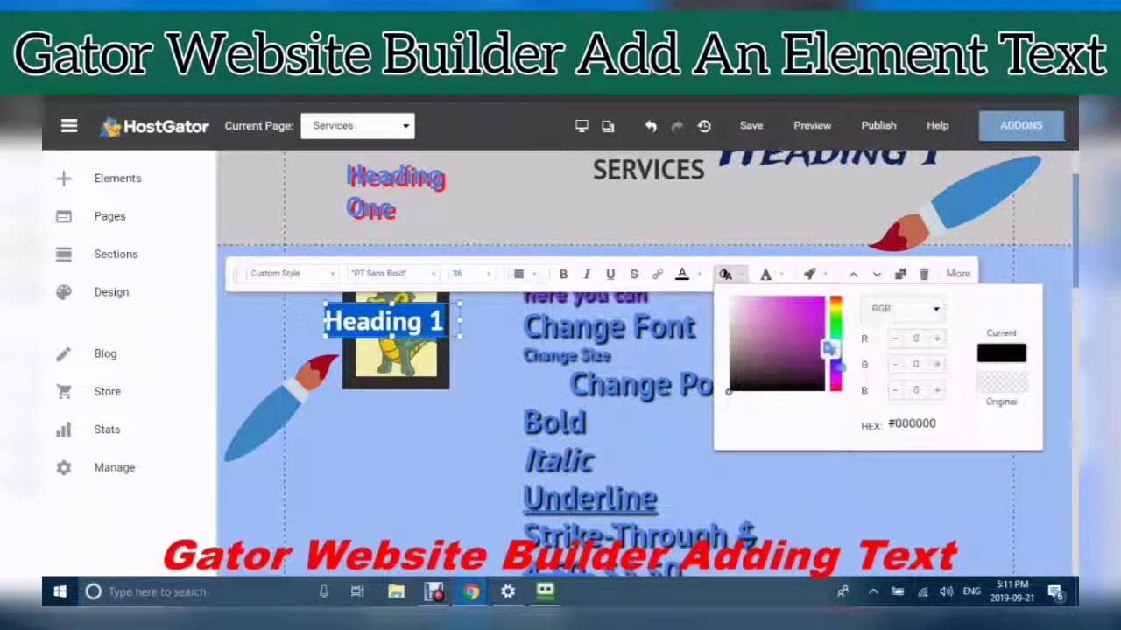
left_click(819, 301)
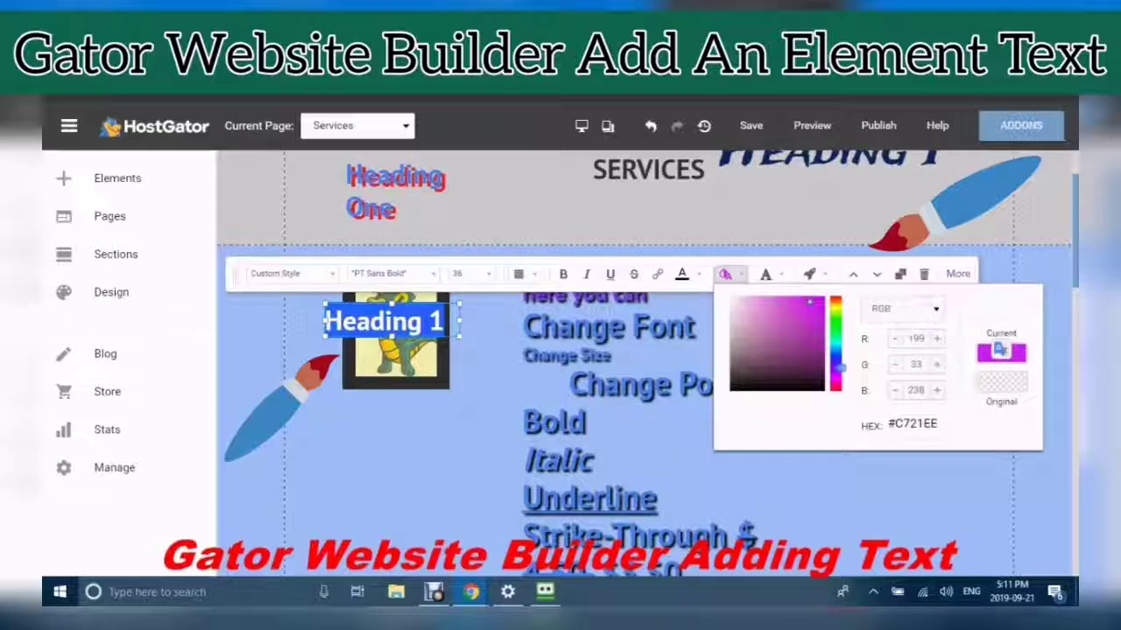
left_click(1001, 351)
left_click(1001, 351)
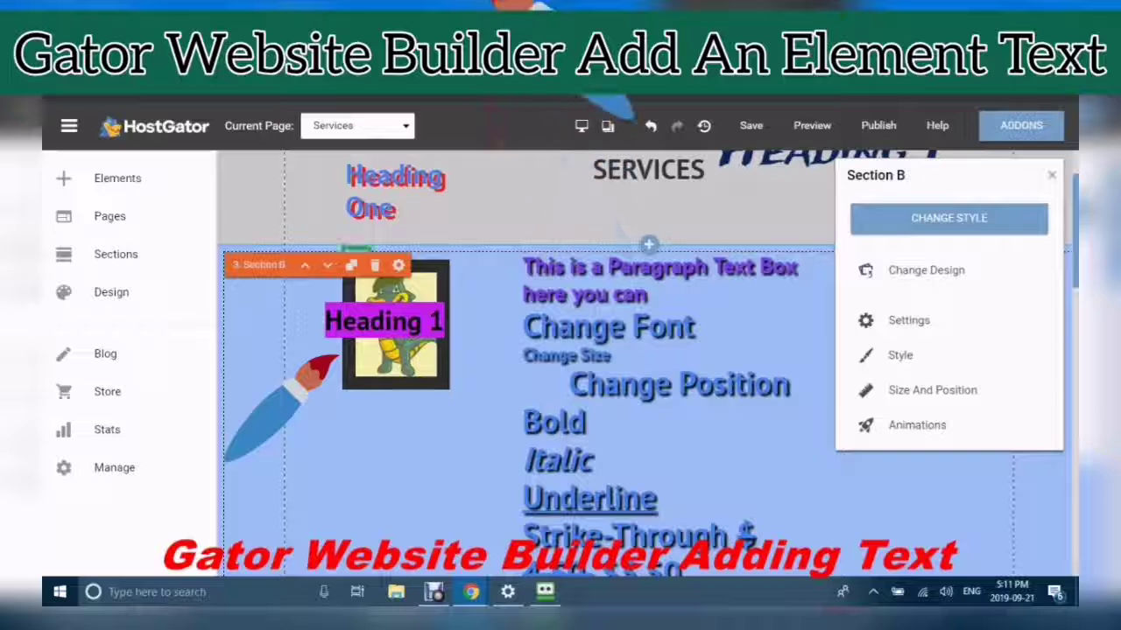
Send the highlighted "Heading 1" text behind the image and bring it forward again.
left_click(383, 321)
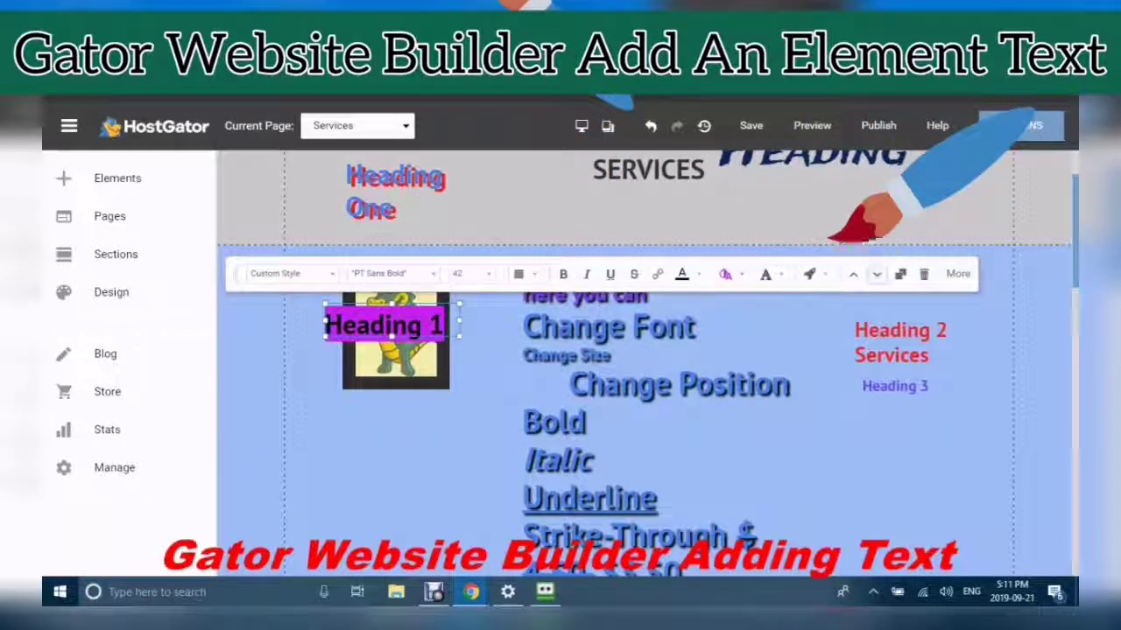
left_click(877, 274)
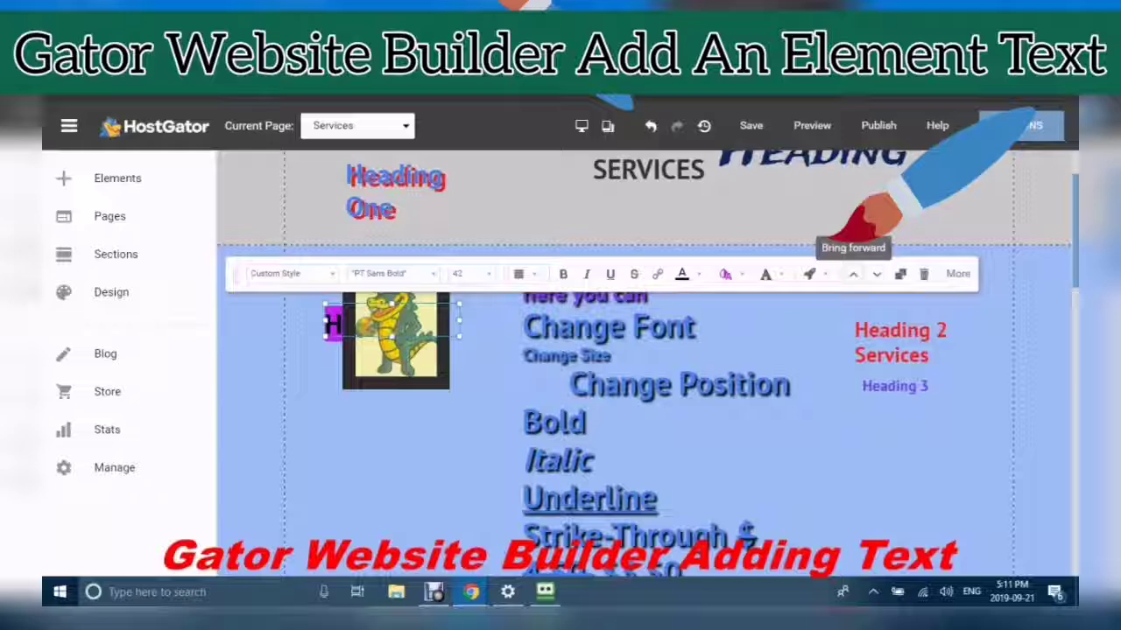
left_click(852, 274)
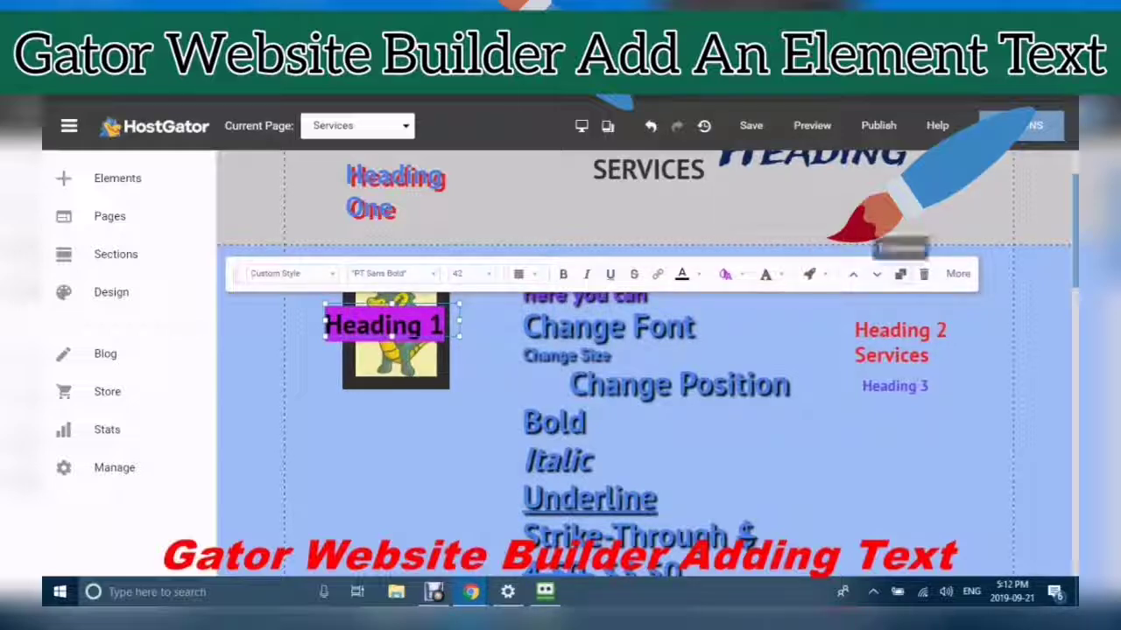
Duplicate the highlighted "Heading 1" text with the copy placed below the image, and delete the original over the image.
left_click(900, 274)
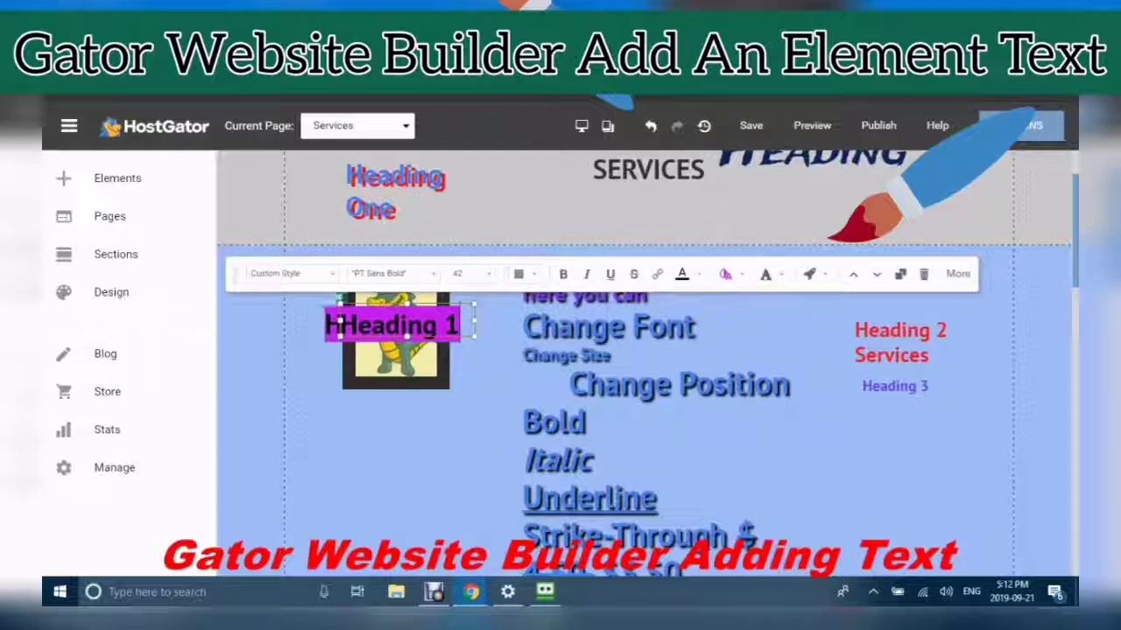
left_click_drag(400, 325, 385, 447)
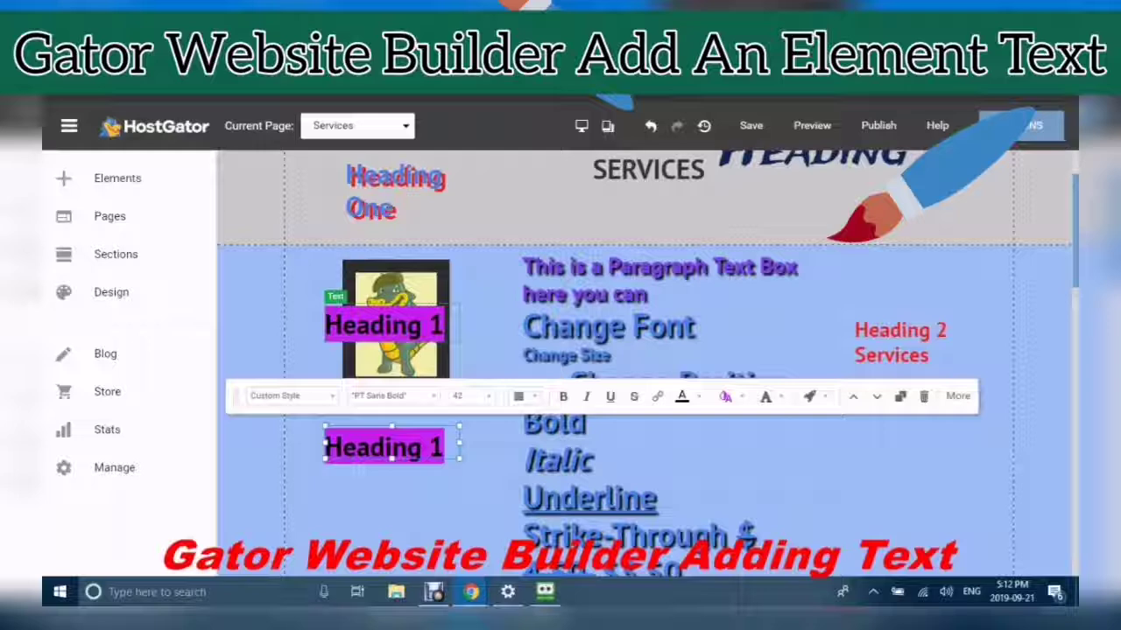
left_click(385, 325)
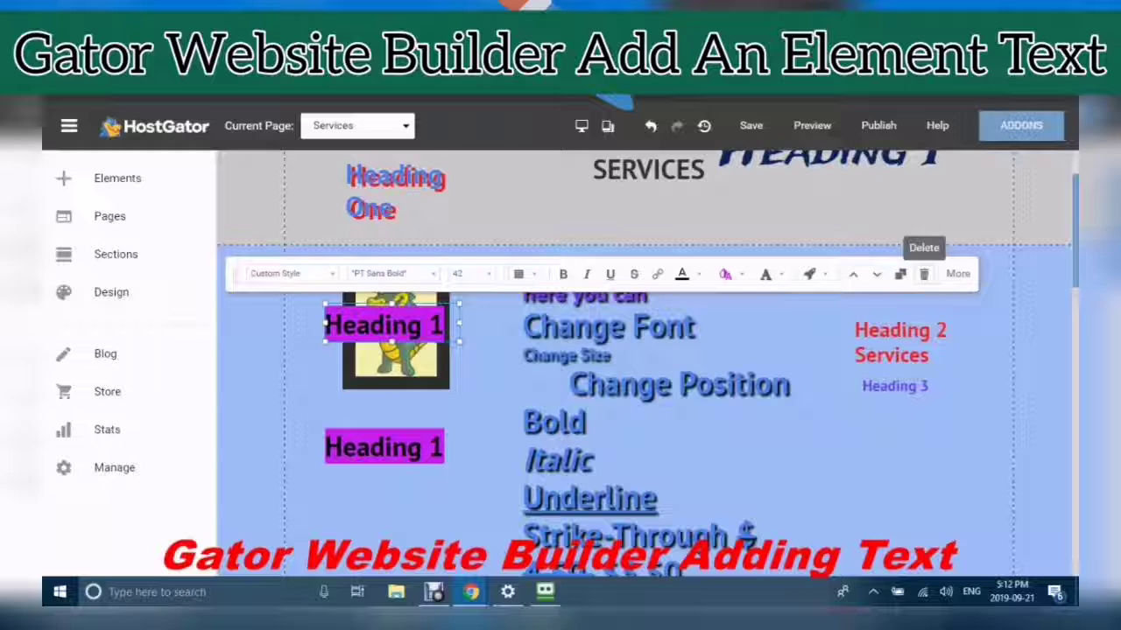
left_click(923, 274)
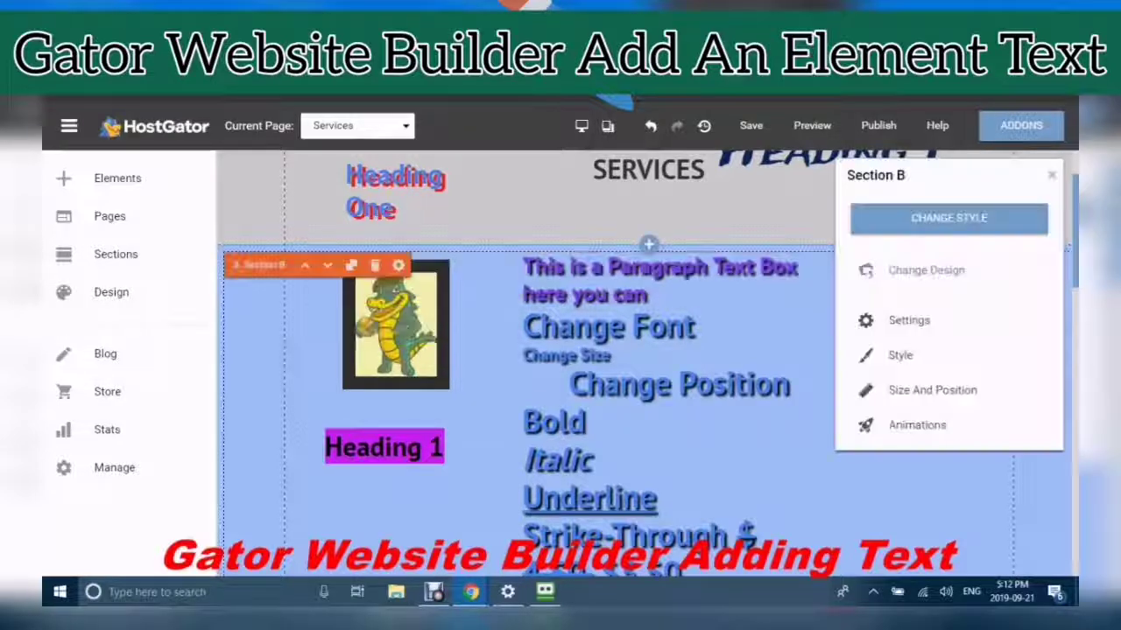